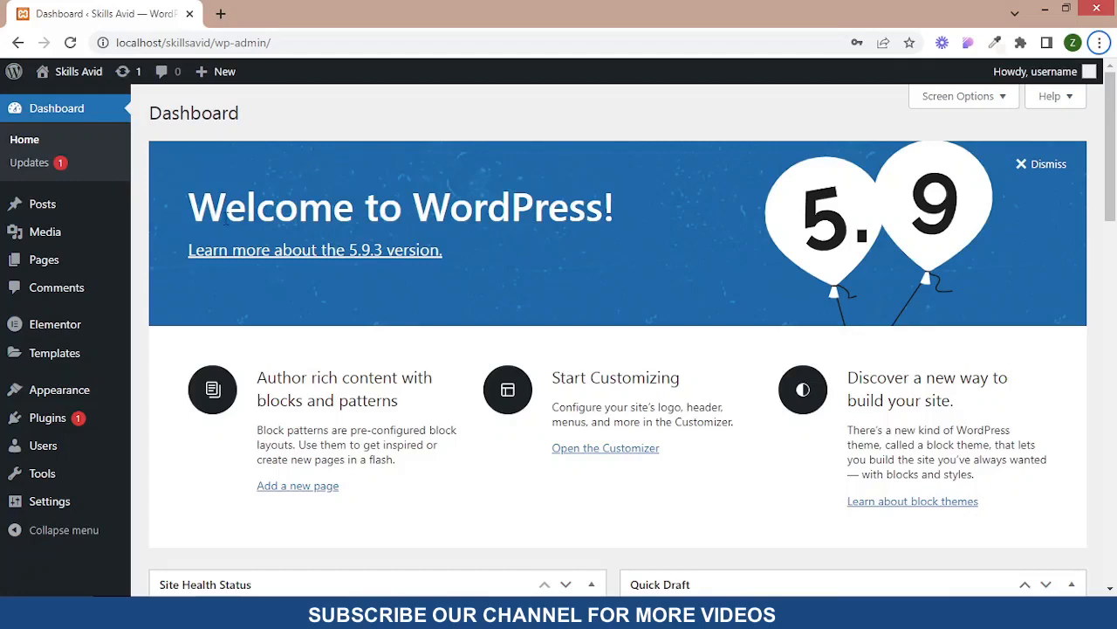
Open the Home page from the list of all pages for editing with Elementor
mouse_move(83, 273)
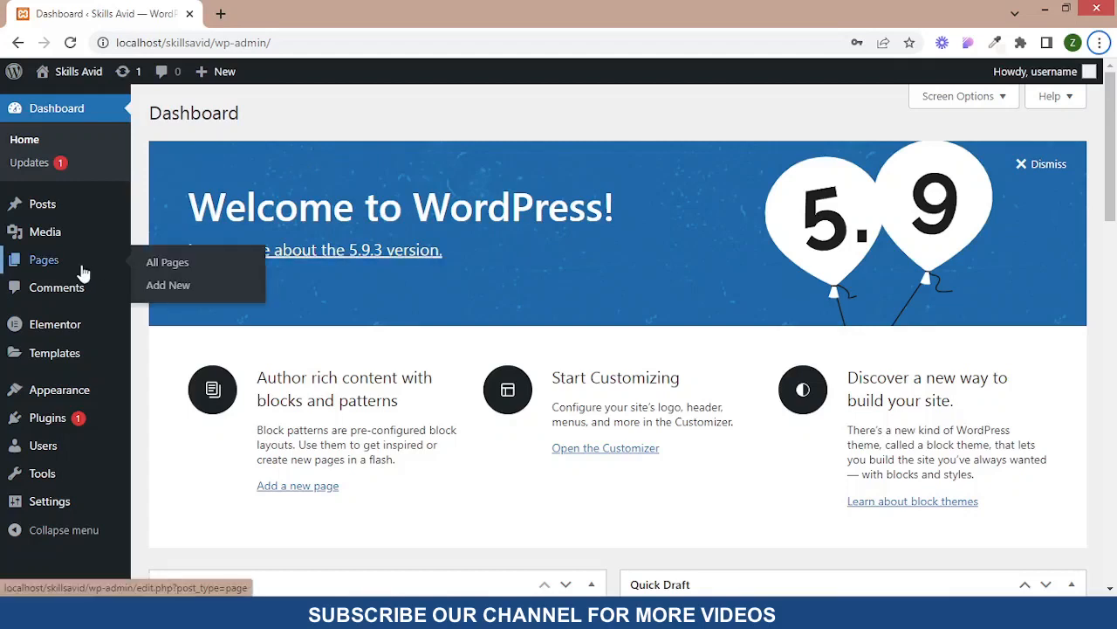
click(168, 262)
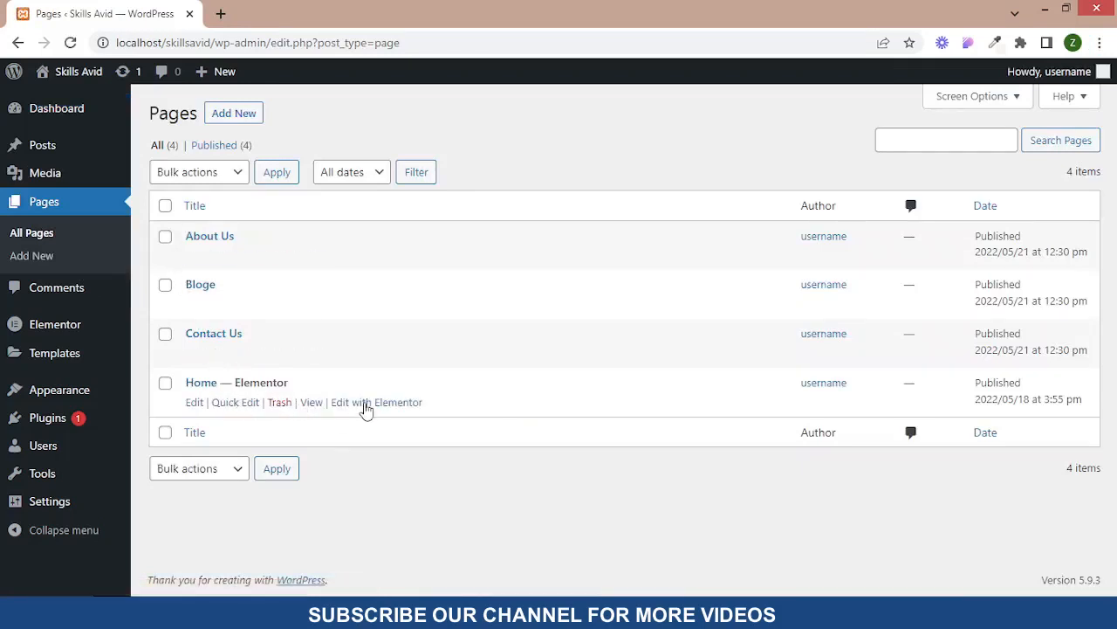
click(366, 405)
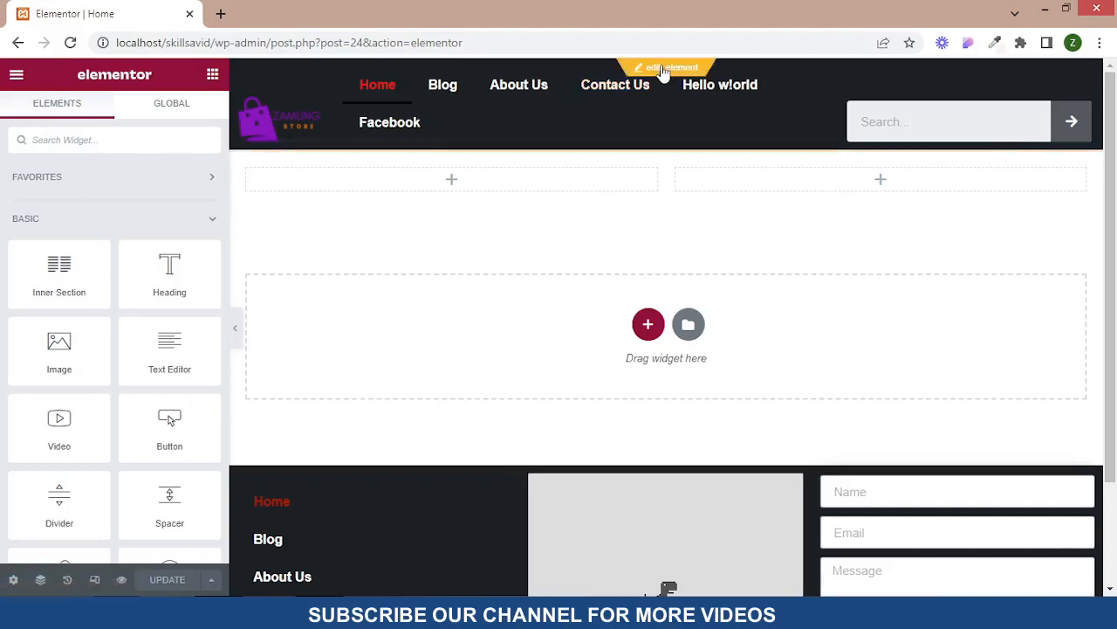
Delete the two-column inner section below the header and set the remaining section's background type to video
mouse_move(616, 492)
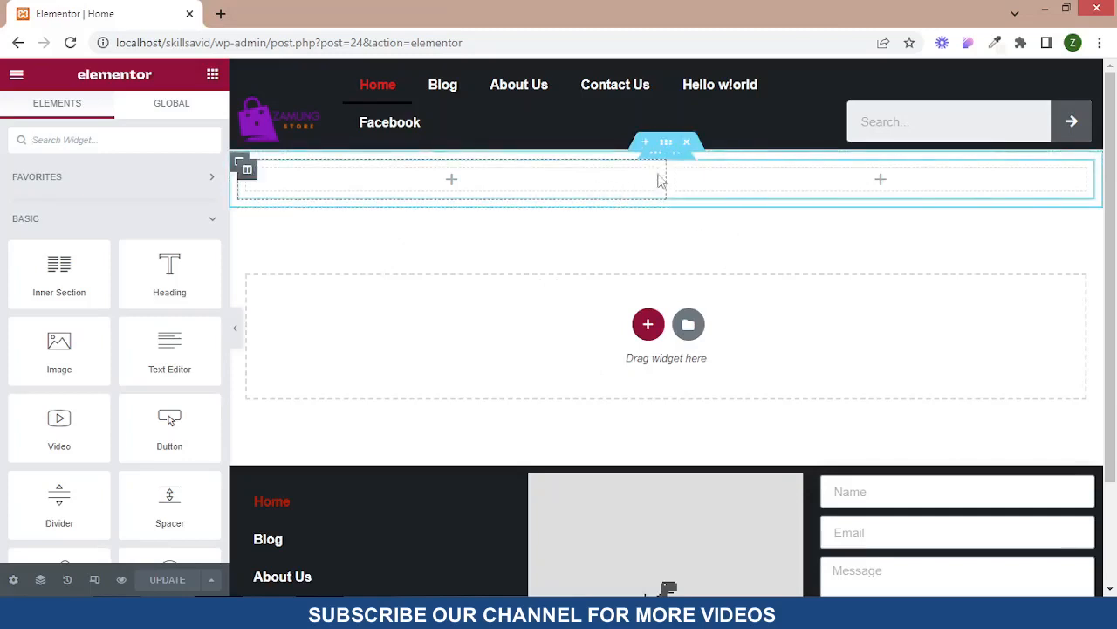
click(684, 158)
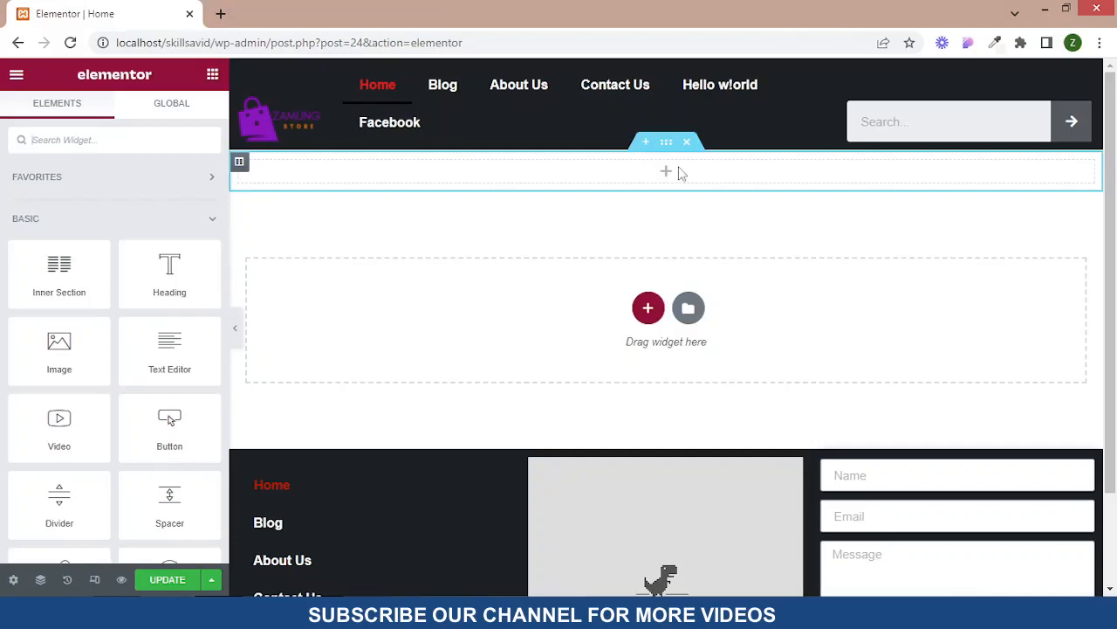
click(661, 166)
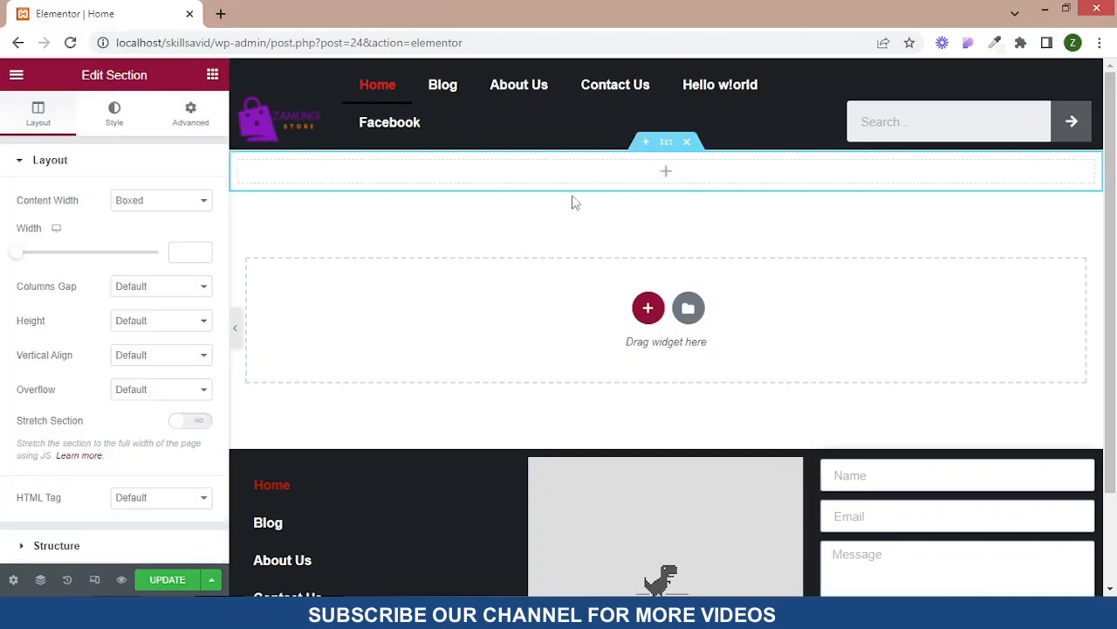
click(115, 131)
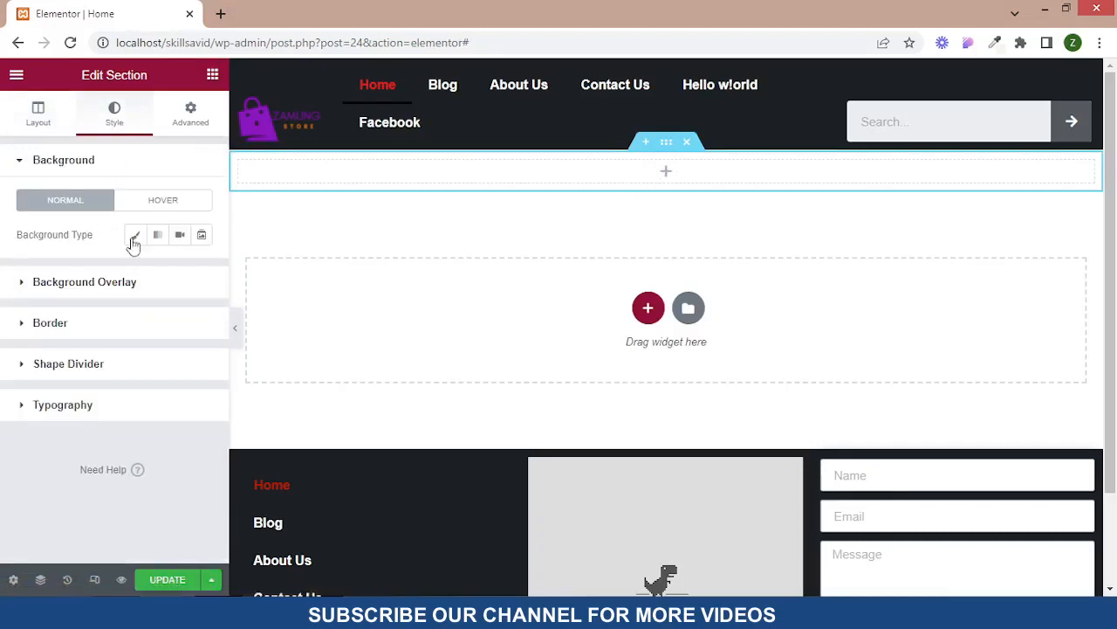
click(177, 236)
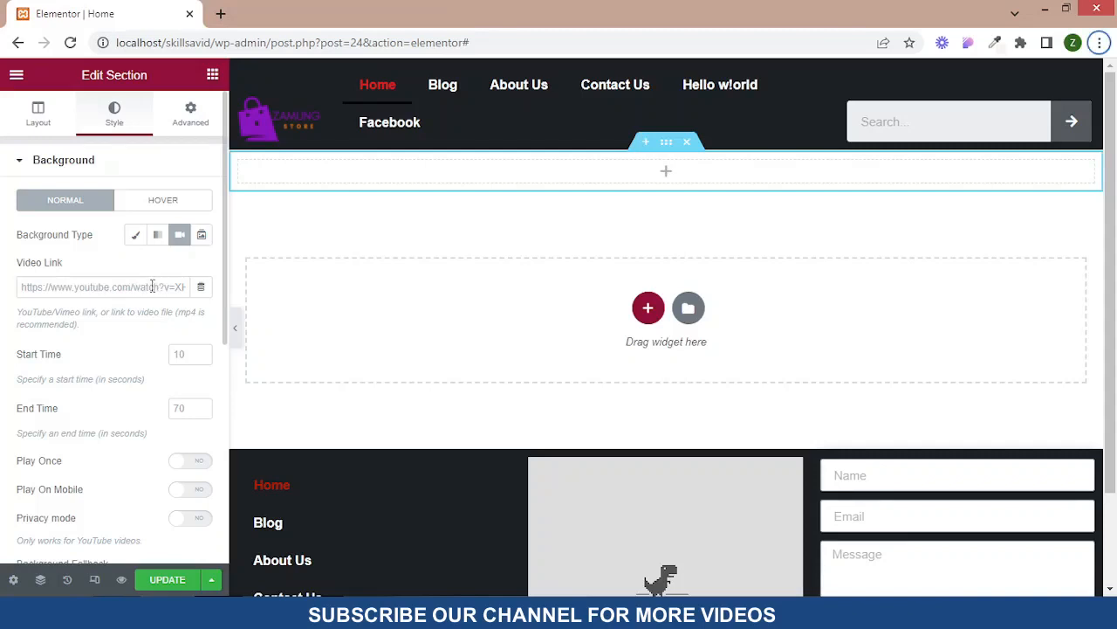
Load localhost/skillsavid/wp-admin in a new browser tab and upload the Pexels Videos 2908 file to the media library
click(220, 16)
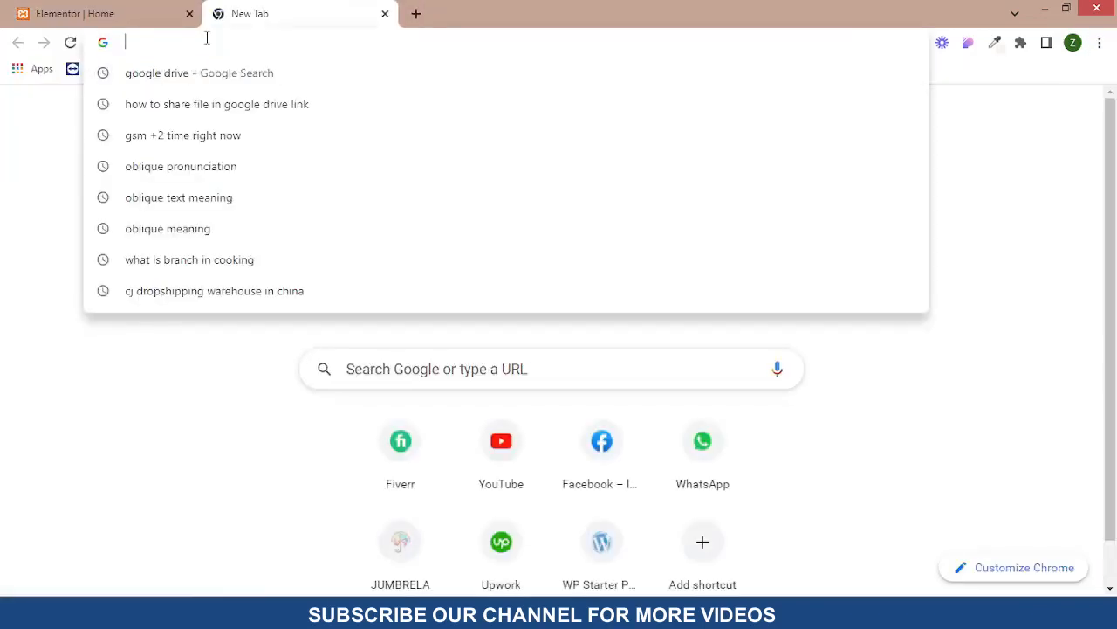
text(localhost/skillsavid/wp-admin)
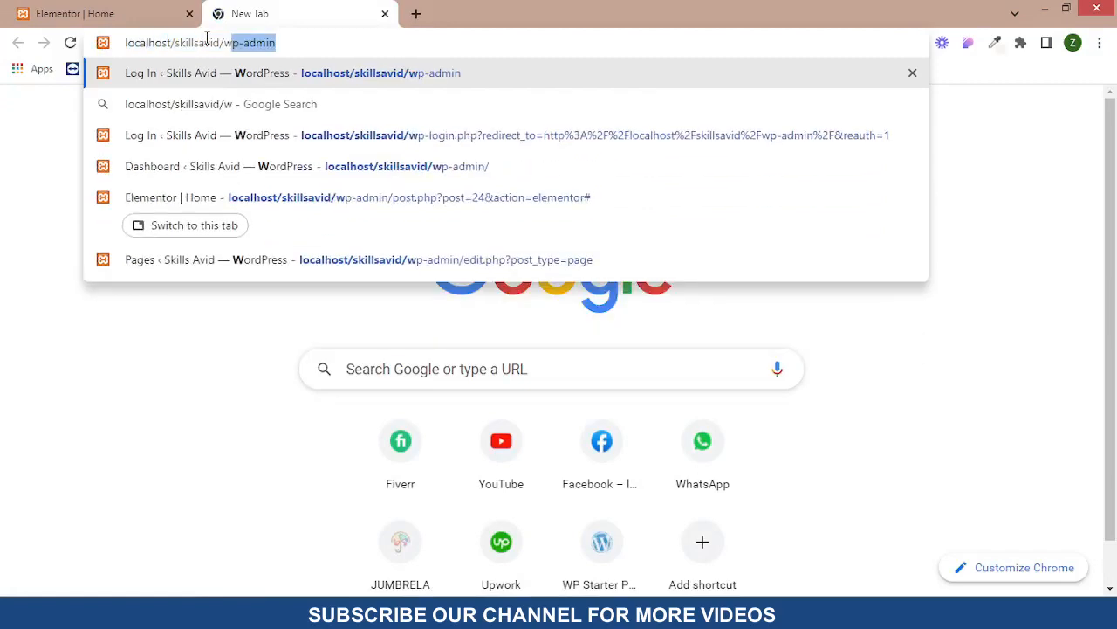
key(Return)
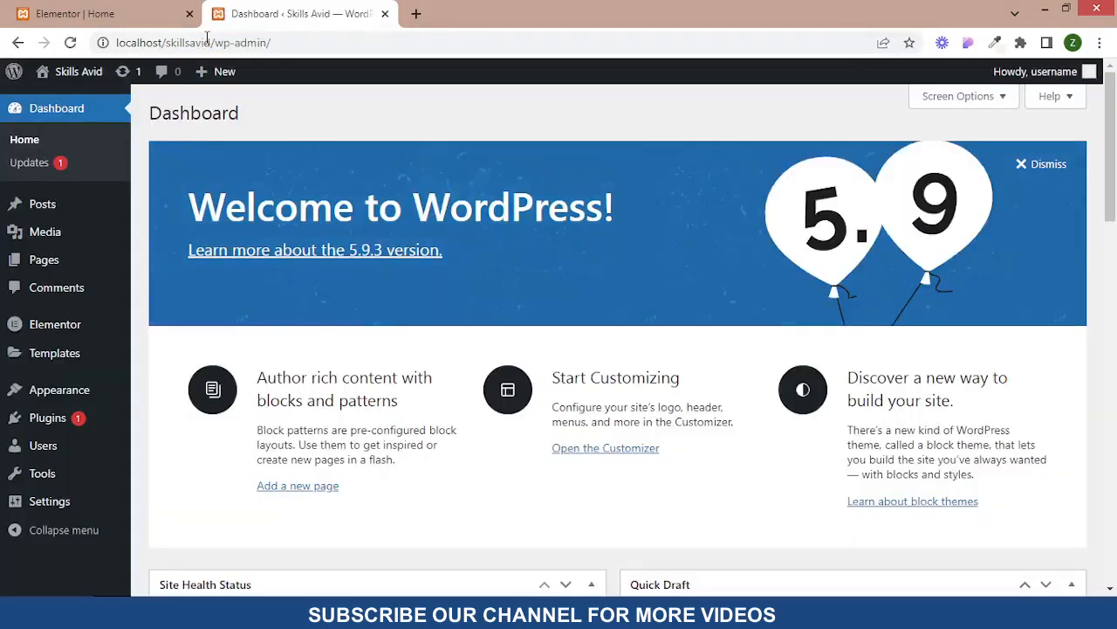
click(45, 233)
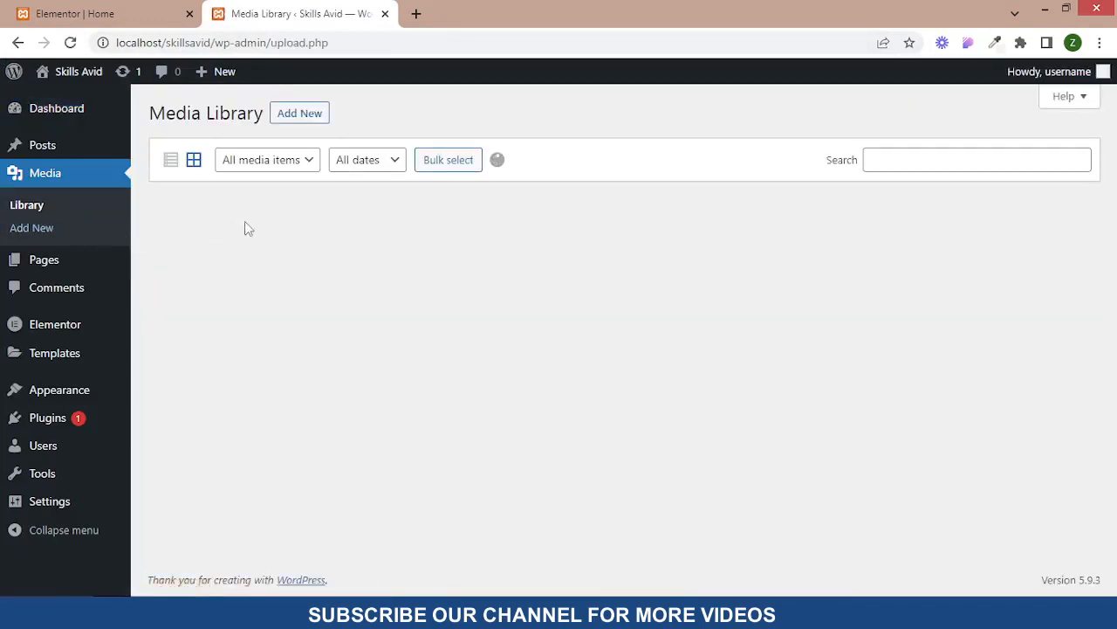
click(315, 115)
click(597, 234)
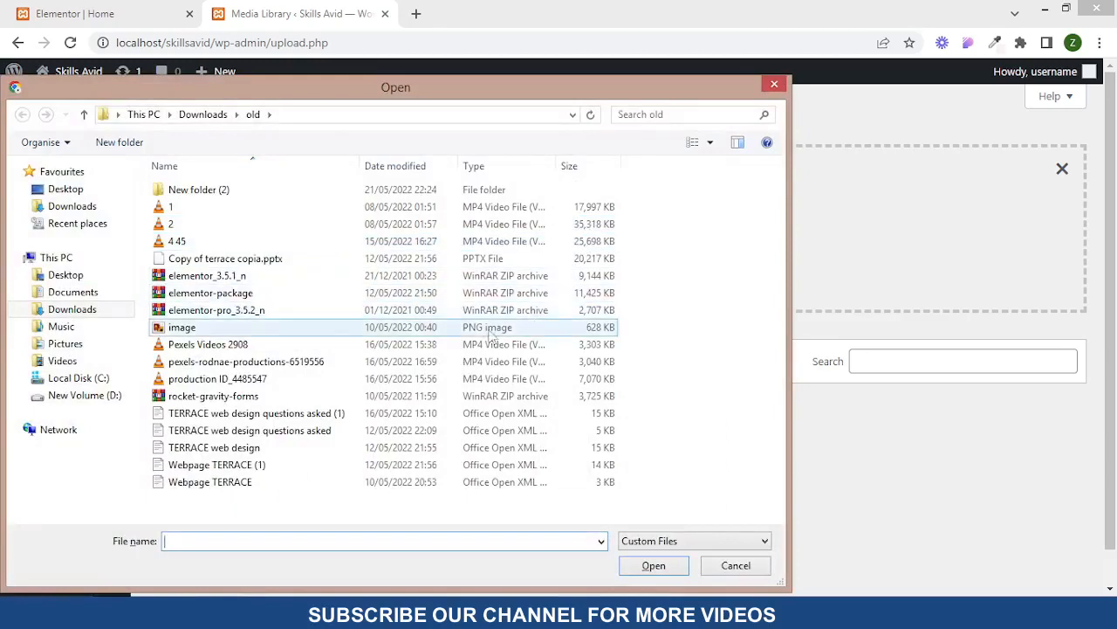
double_click(258, 347)
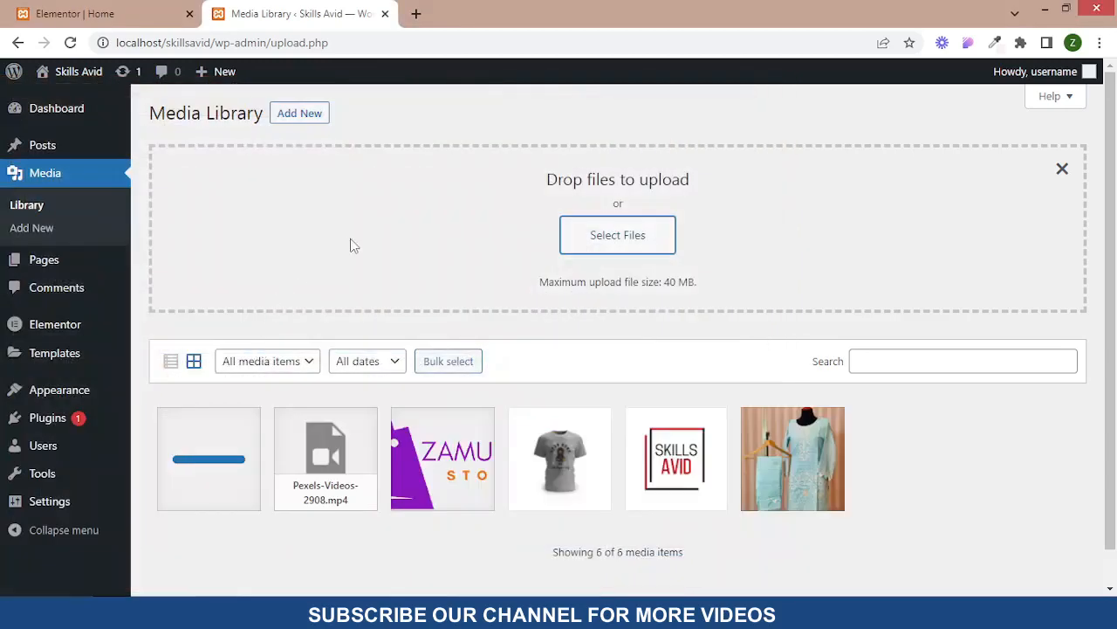
Copy the file URL of the uploaded Pexels video and enter it as the section's background video link in Elementor
click(222, 445)
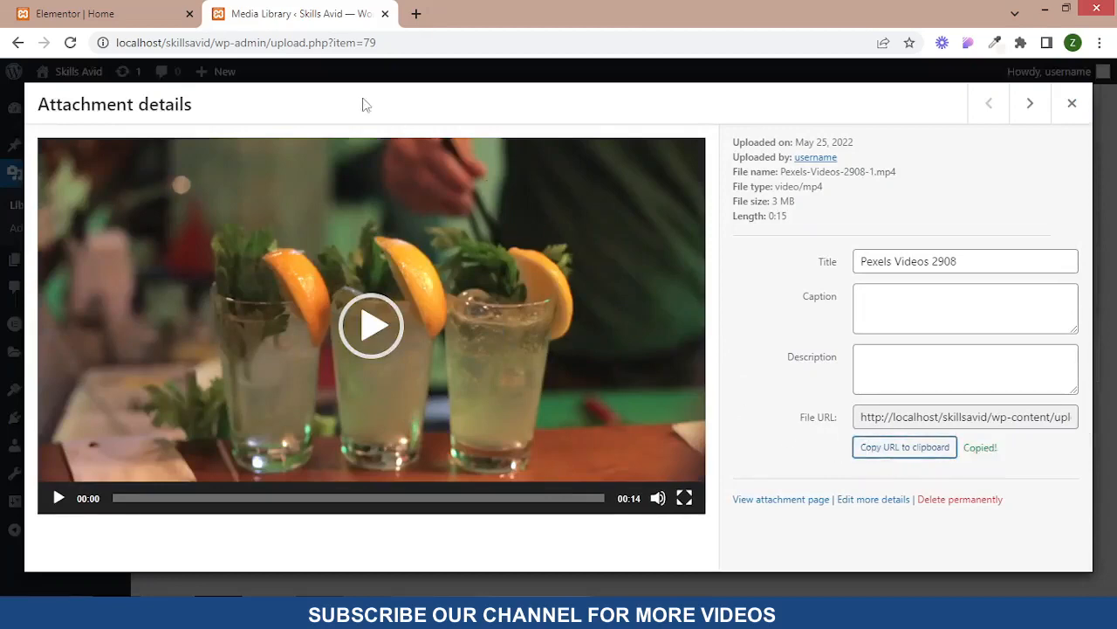
click(122, 13)
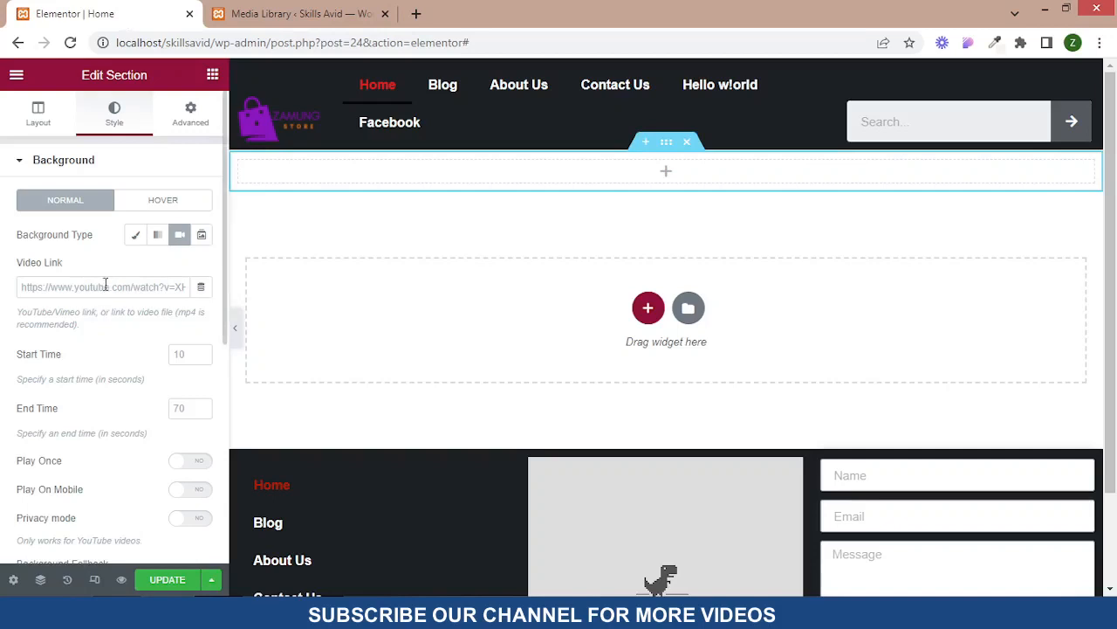
text(http://localhost/skillsavid/wp-content/uploads/2022/05/Pexels-Videos-2908-1.mp4)
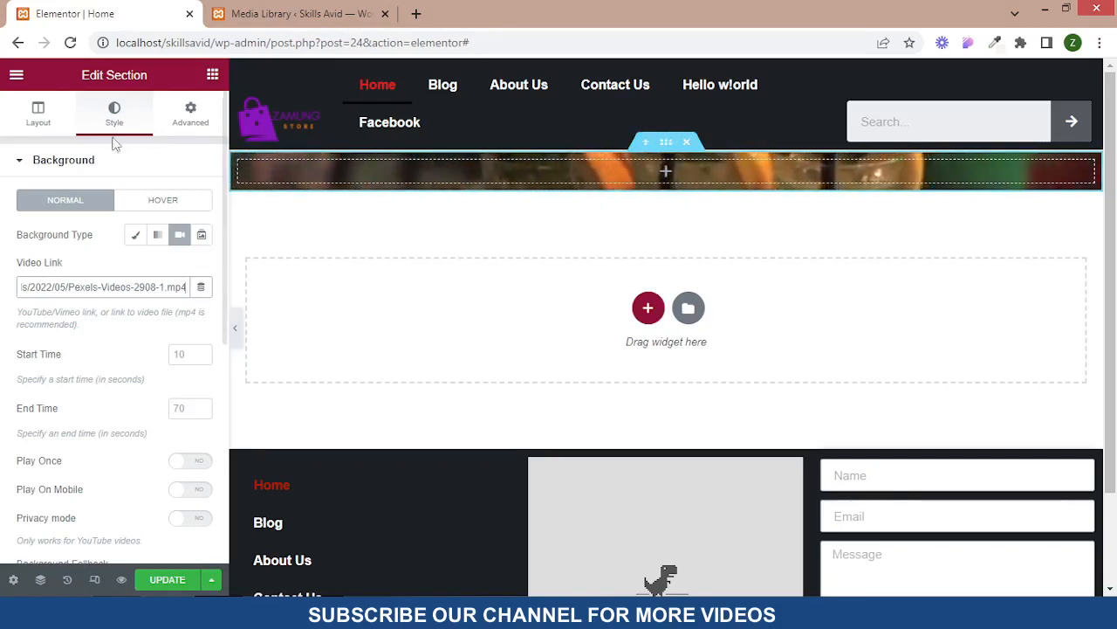
Set the section's height to Fit To Screen and preview the video background at full page width
click(39, 120)
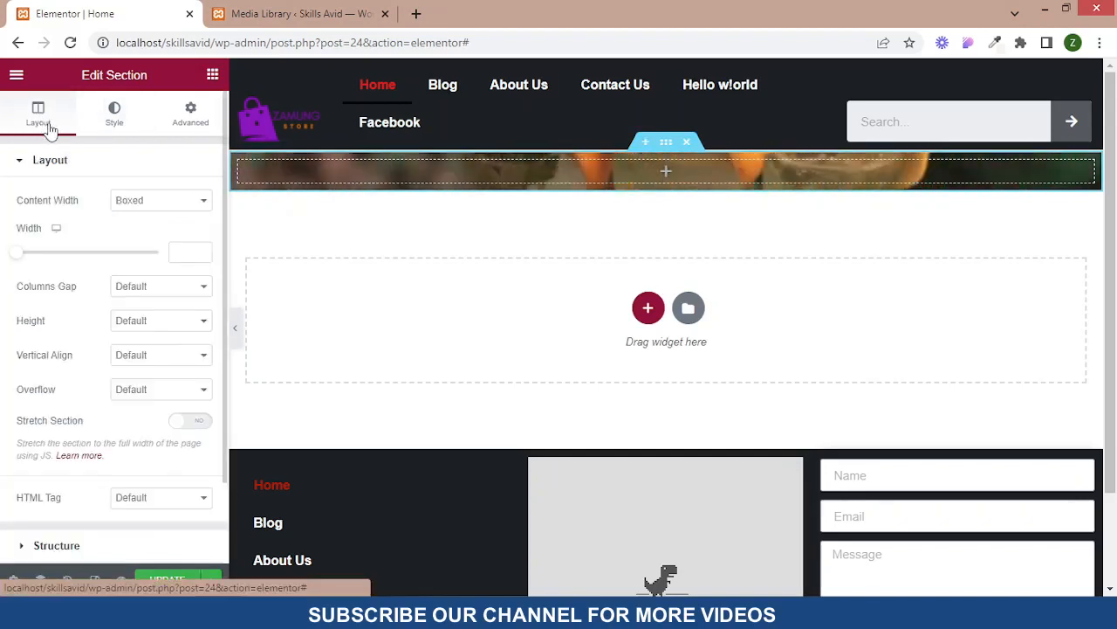
click(121, 324)
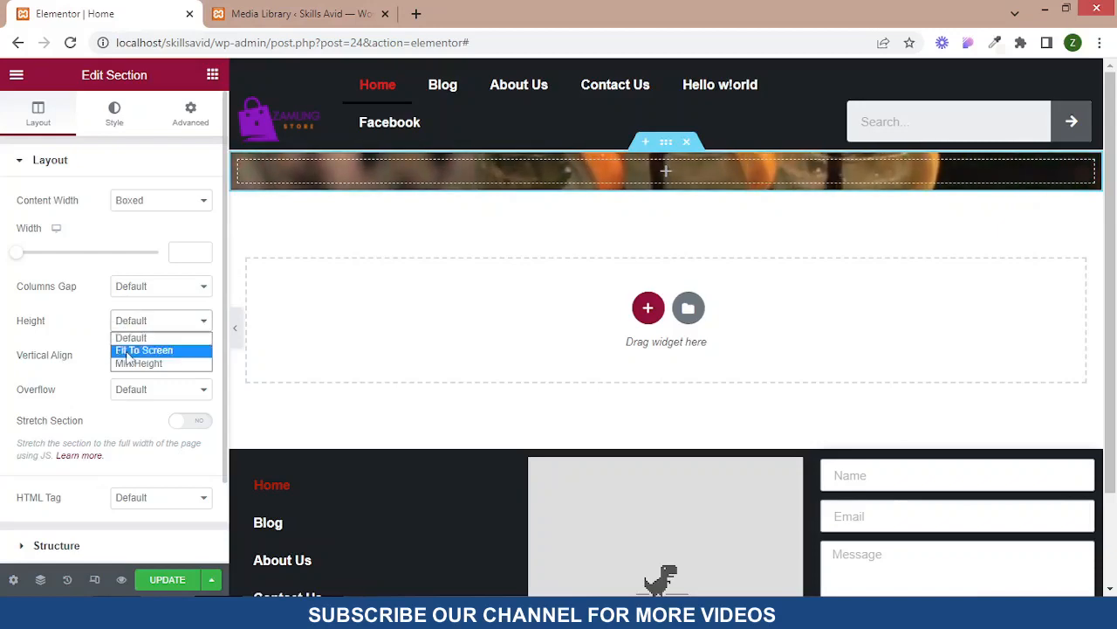
click(169, 353)
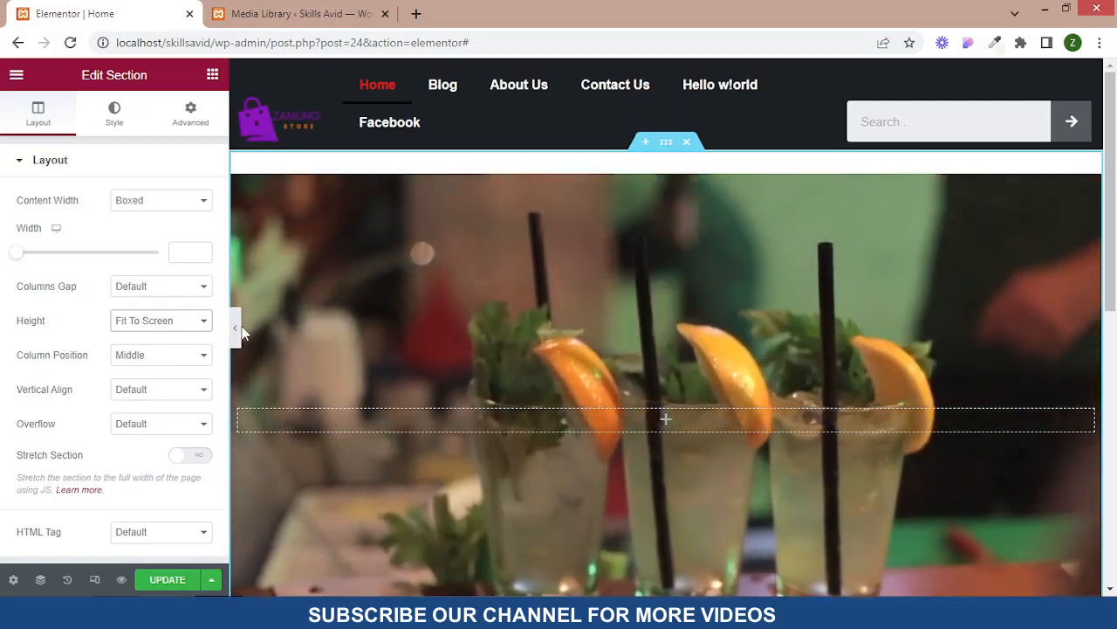
click(244, 328)
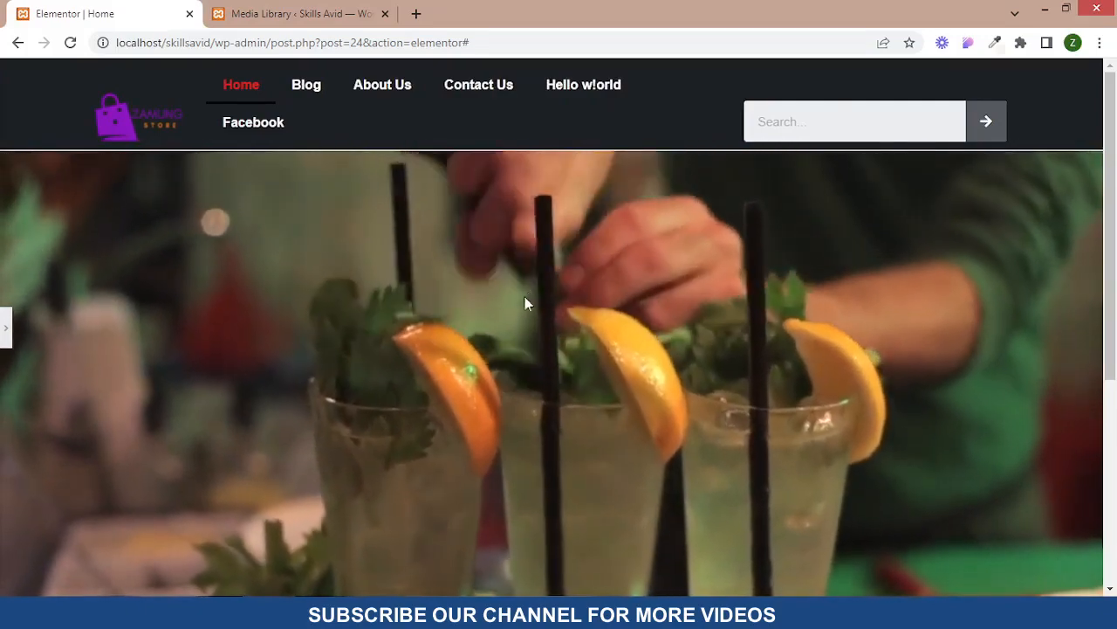
click(8, 328)
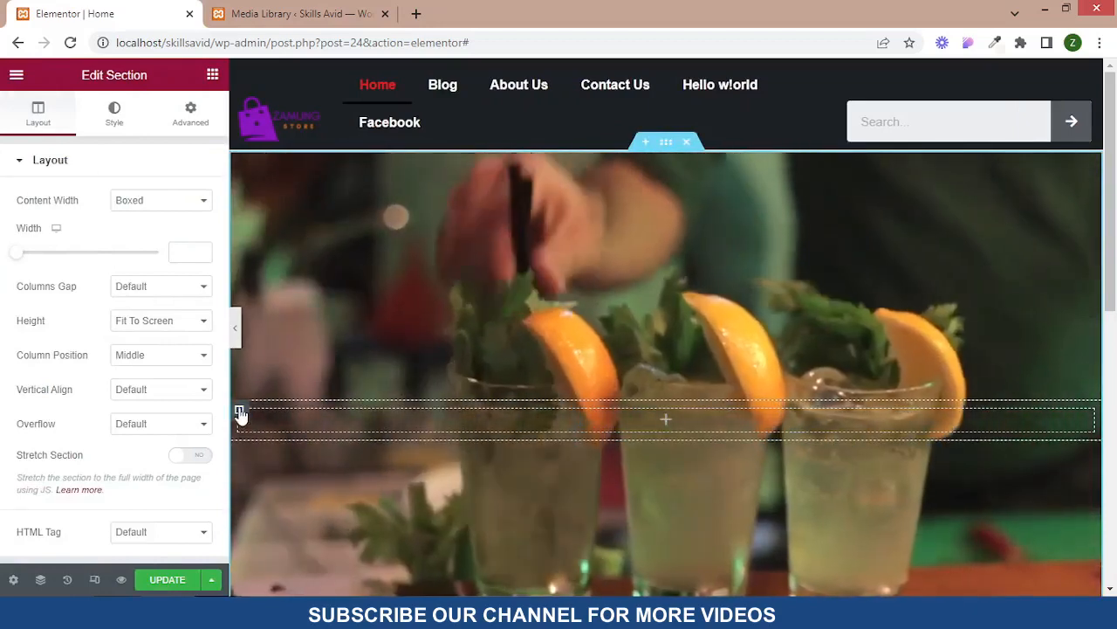
Add a new column beside the existing one in the video background section
right_click(243, 419)
key(Escape)
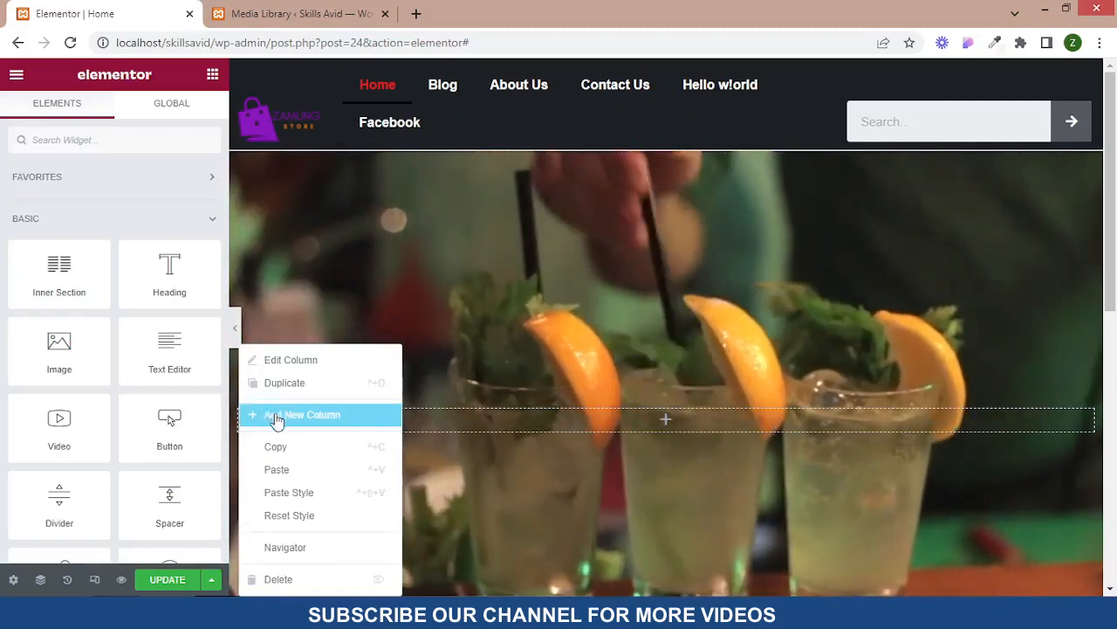
click(276, 417)
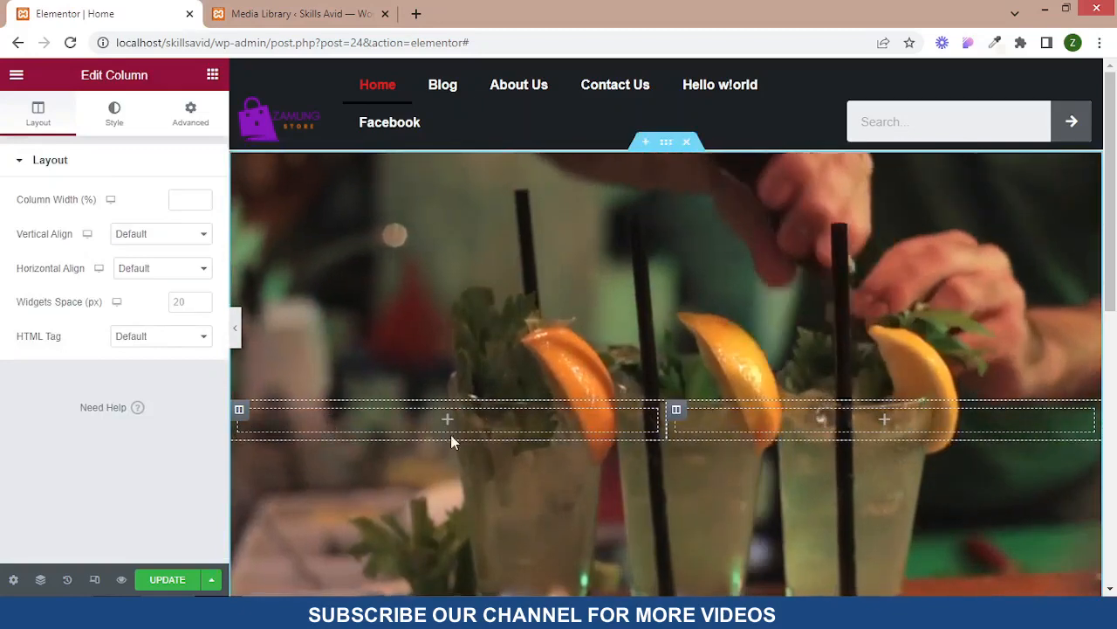
Place a Heading widget in the first column of the video section and a Text Editor widget below it
click(416, 424)
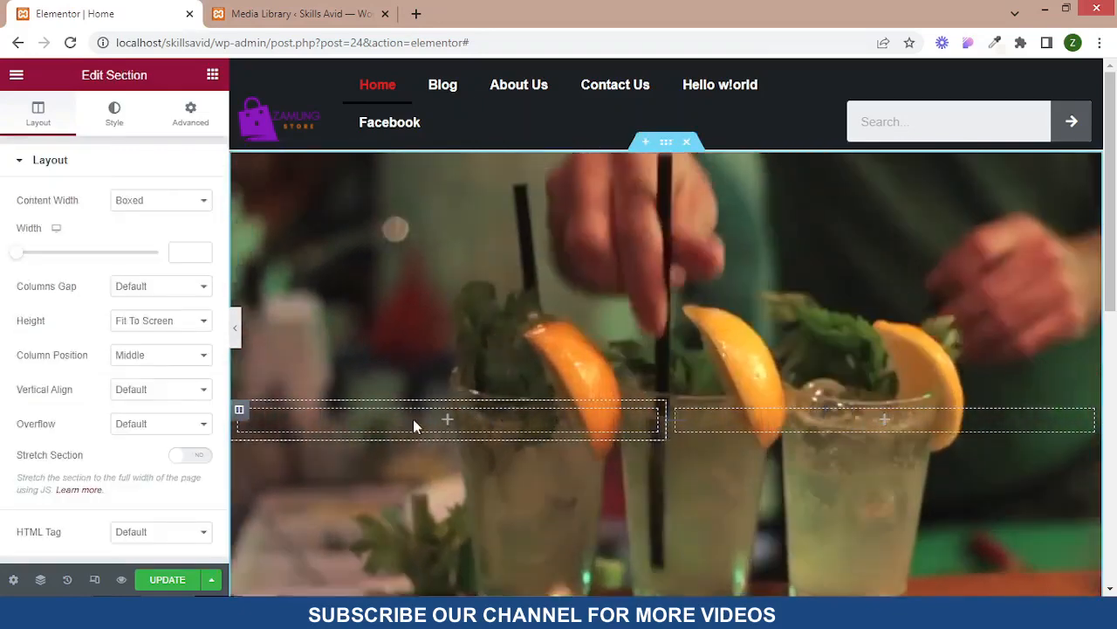
click(214, 76)
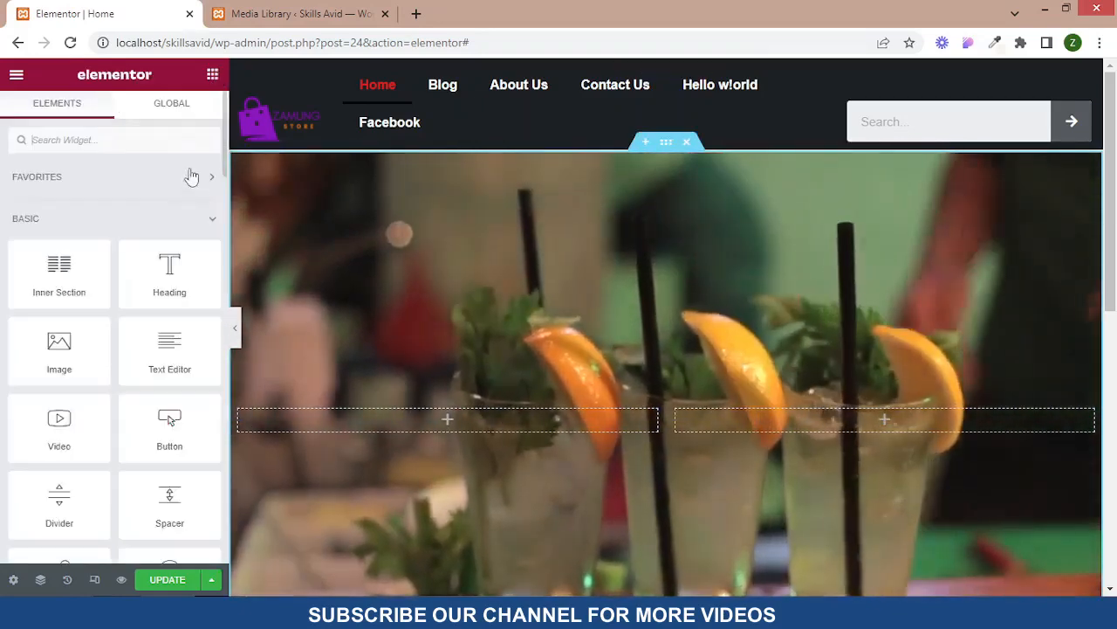
drag(170, 271, 449, 433)
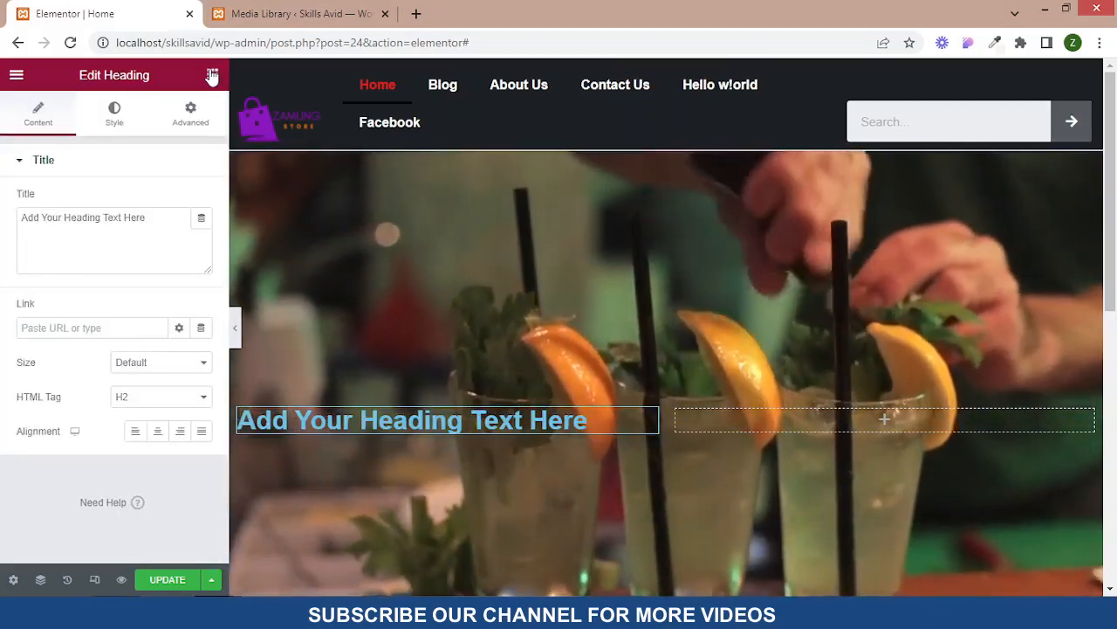
click(212, 74)
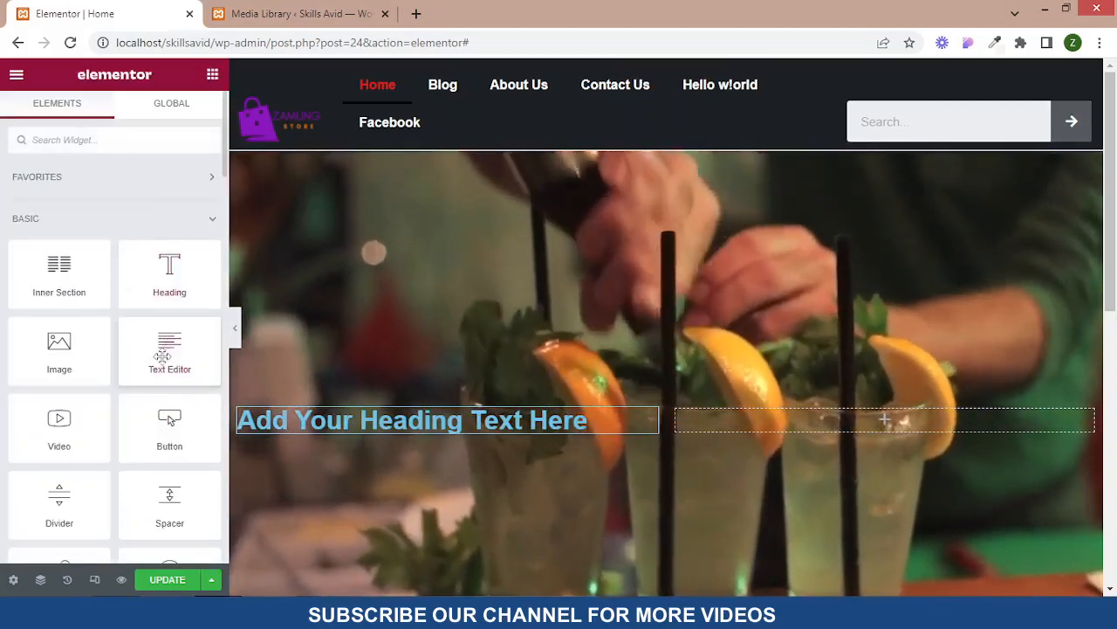
drag(170, 350, 362, 421)
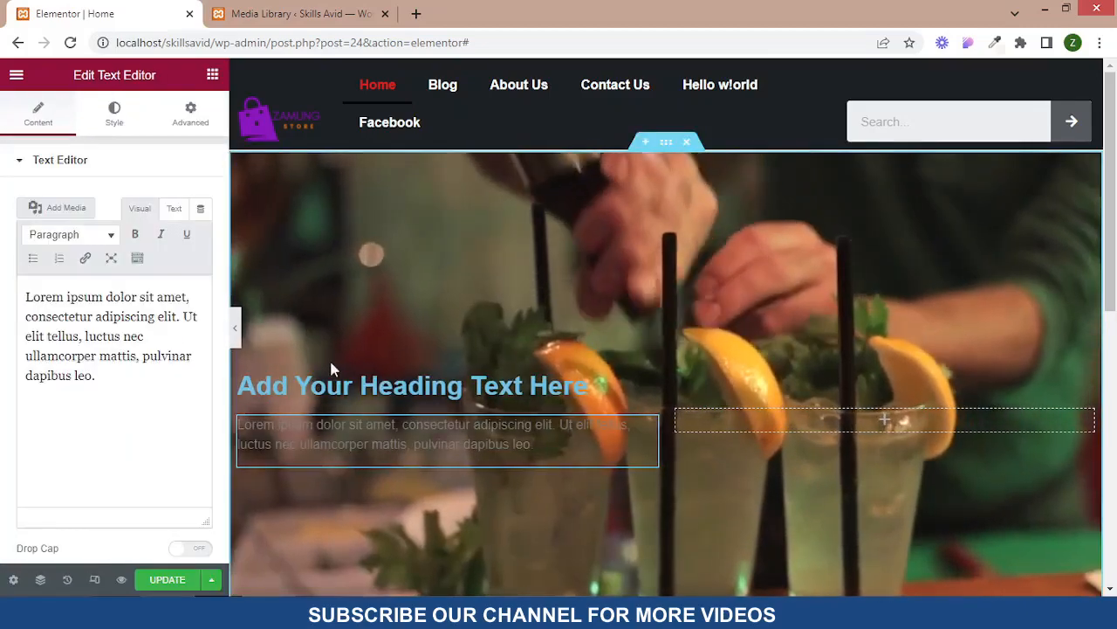
Set the heading's text color to white (#fff)
click(337, 386)
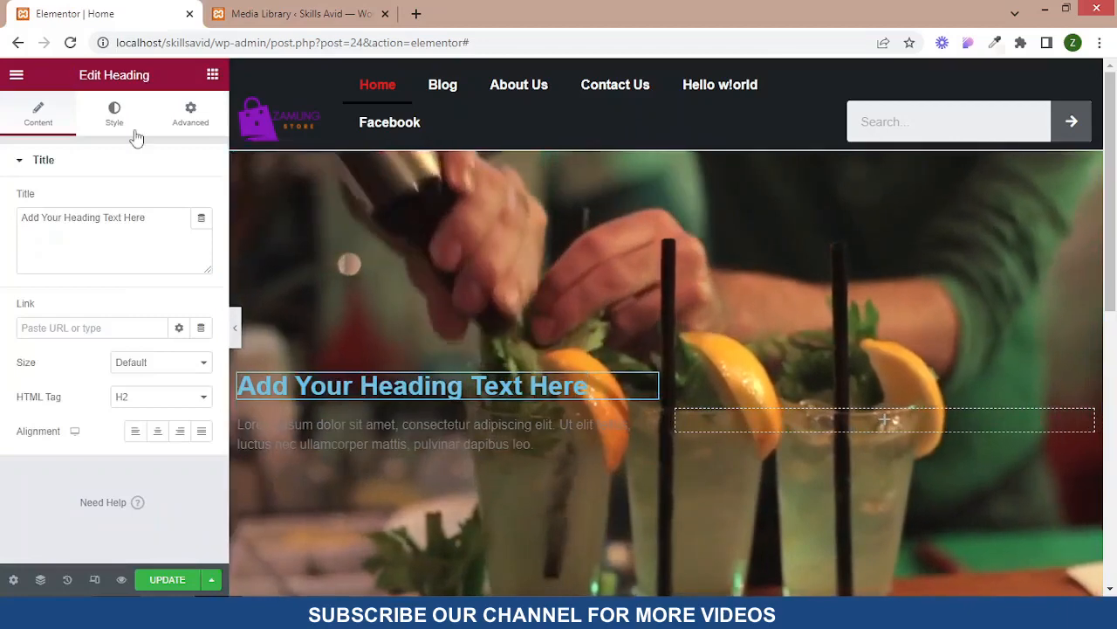
click(114, 113)
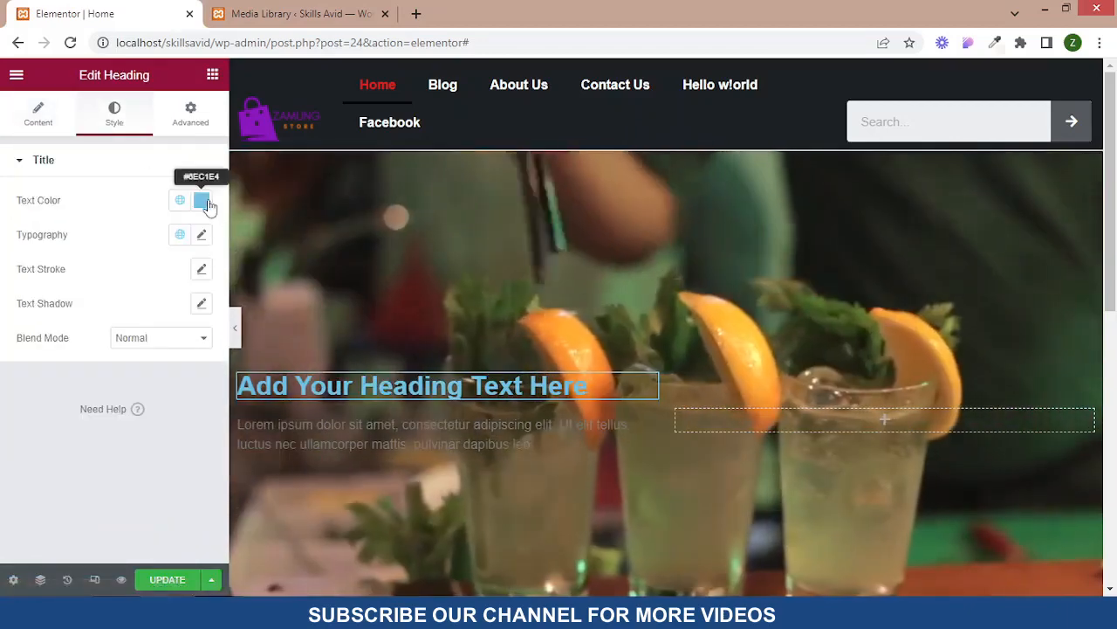
click(202, 200)
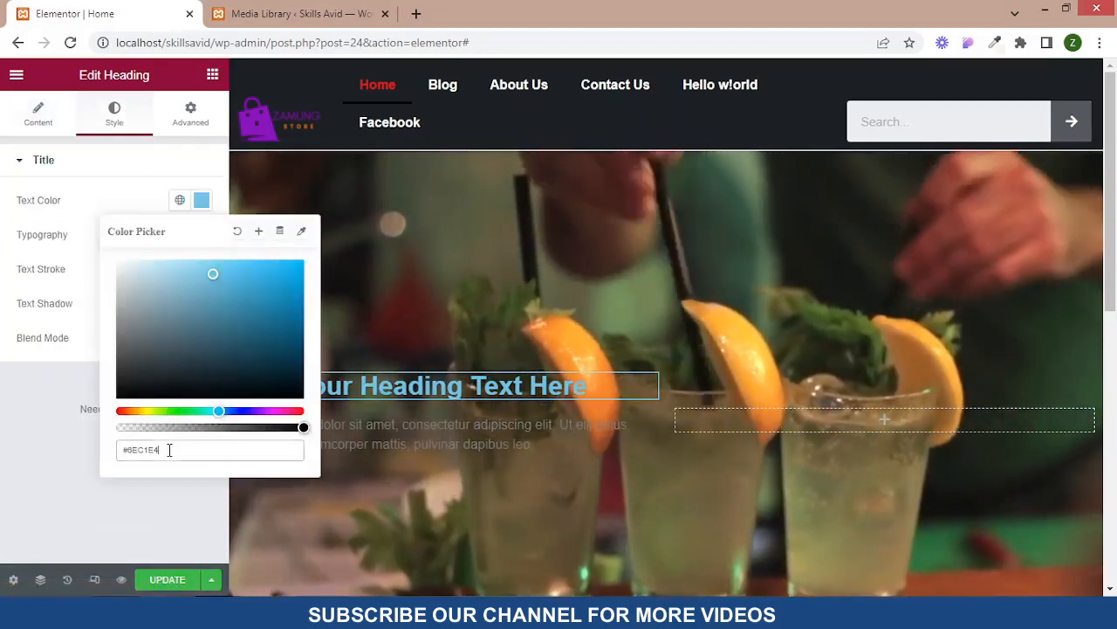
triple_click(169, 450)
text(#fff)
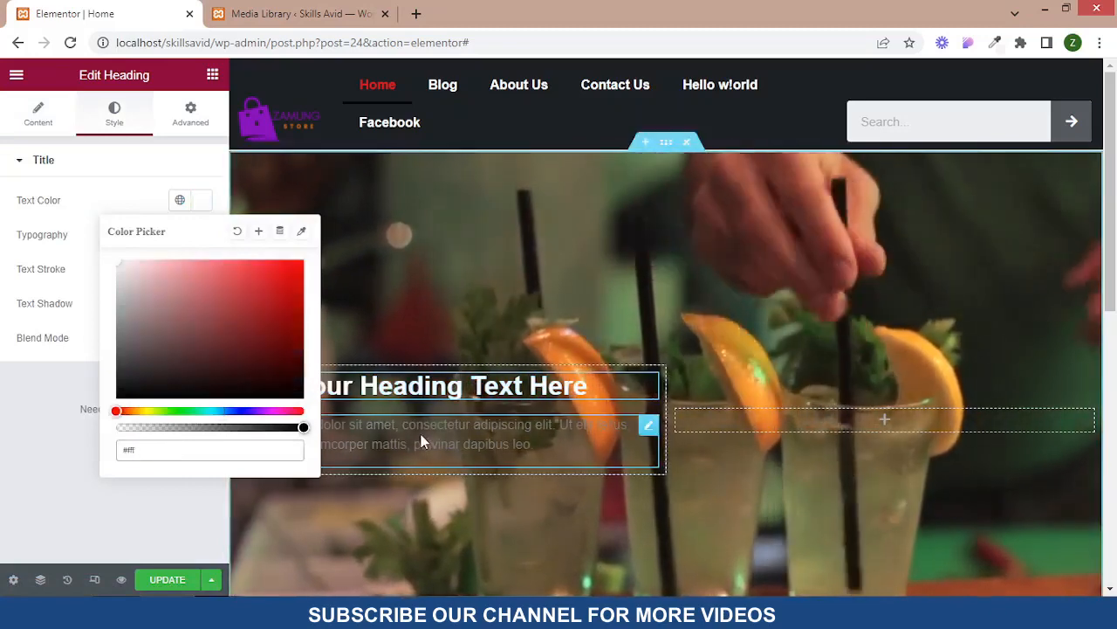
Set the Text Editor widget's text color to white (#fff)
click(421, 434)
click(114, 114)
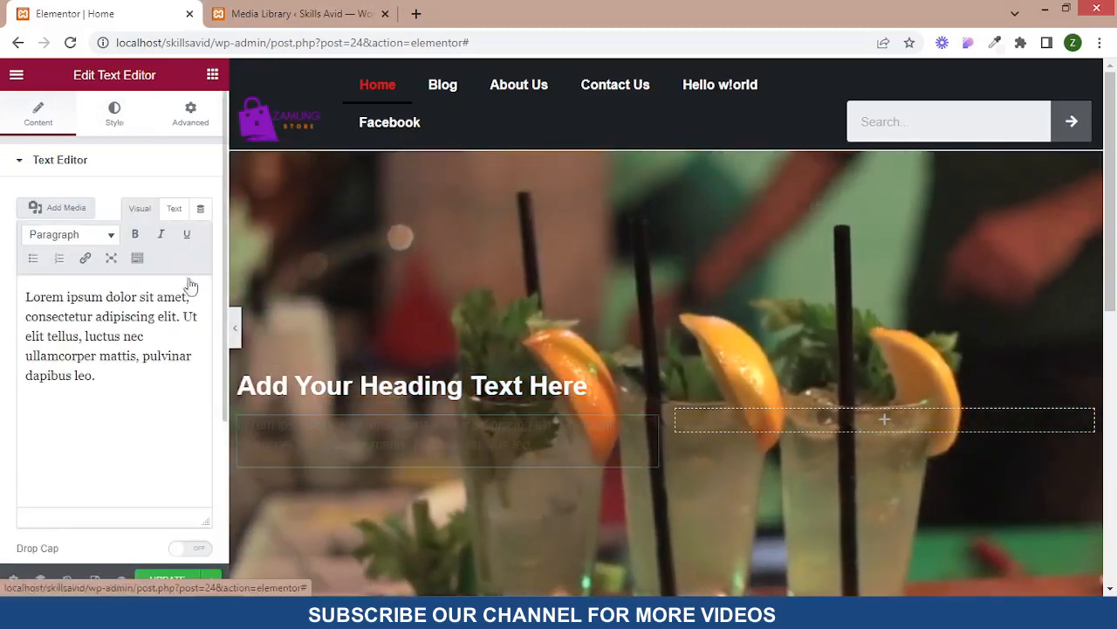
click(202, 234)
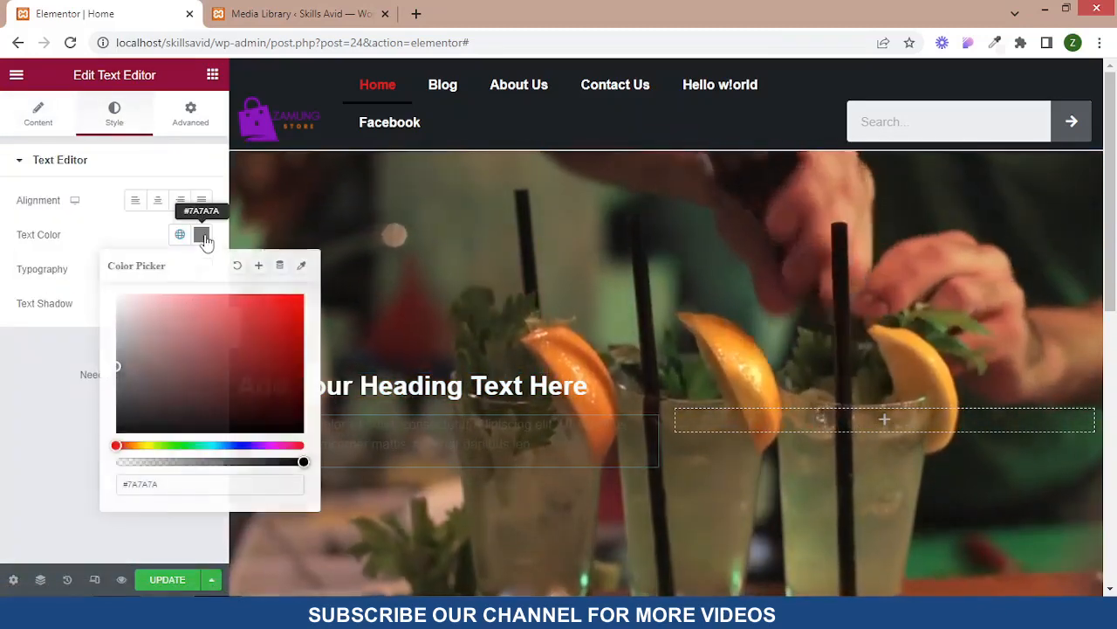
triple_click(147, 482)
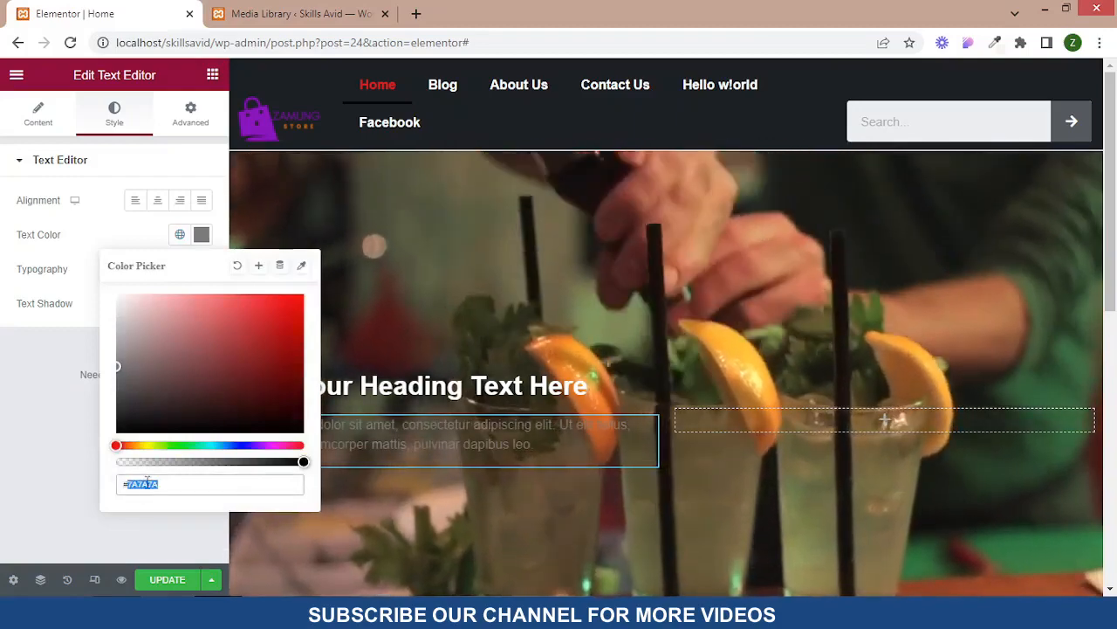
text(#fff)
click(5, 403)
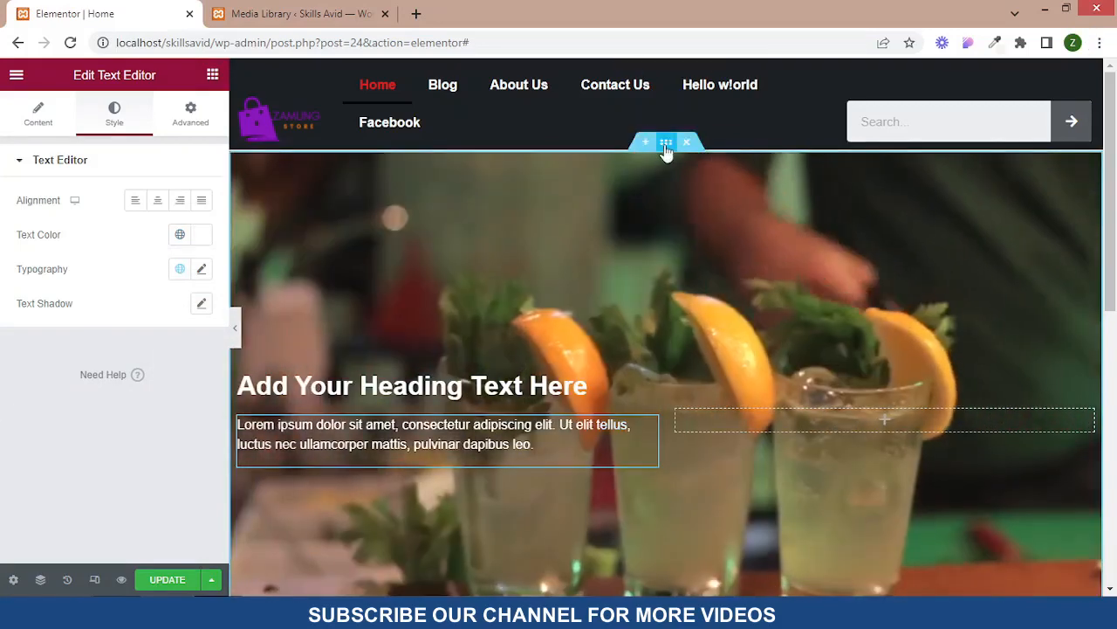
Give the video section a Classic background overlay in near-black (#080606) and make that color partly transparent
click(666, 144)
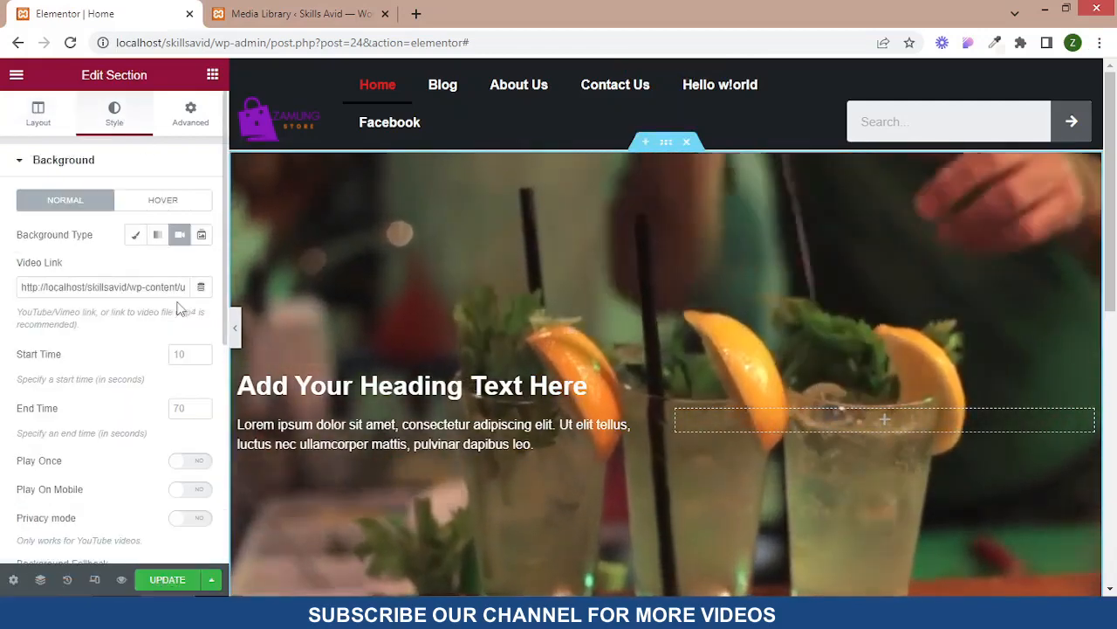
scroll(177, 307, down, 10)
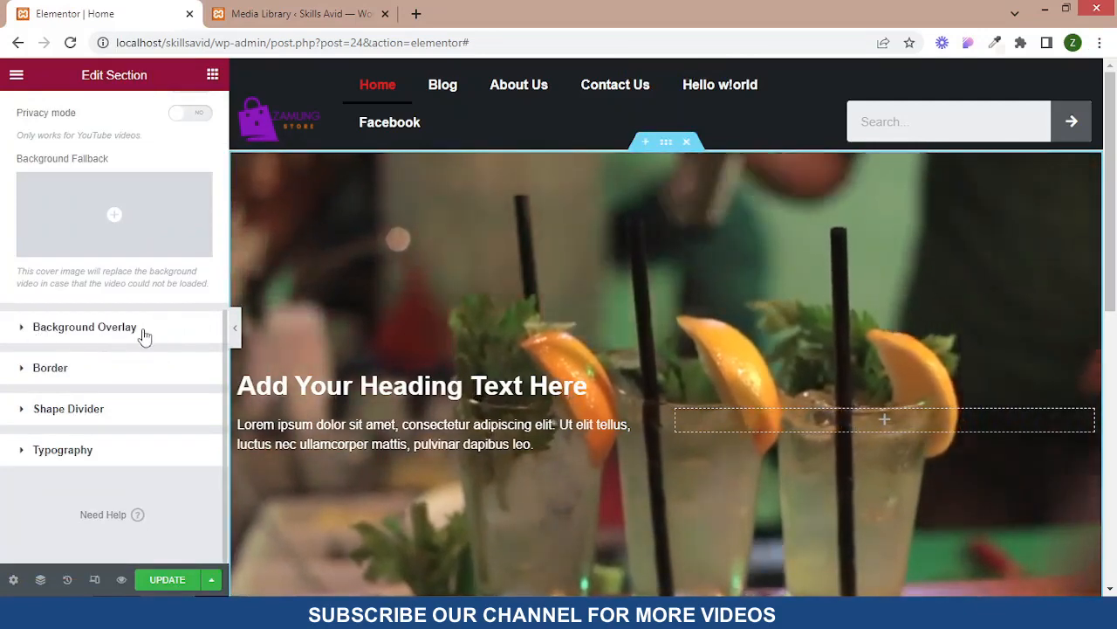
click(144, 336)
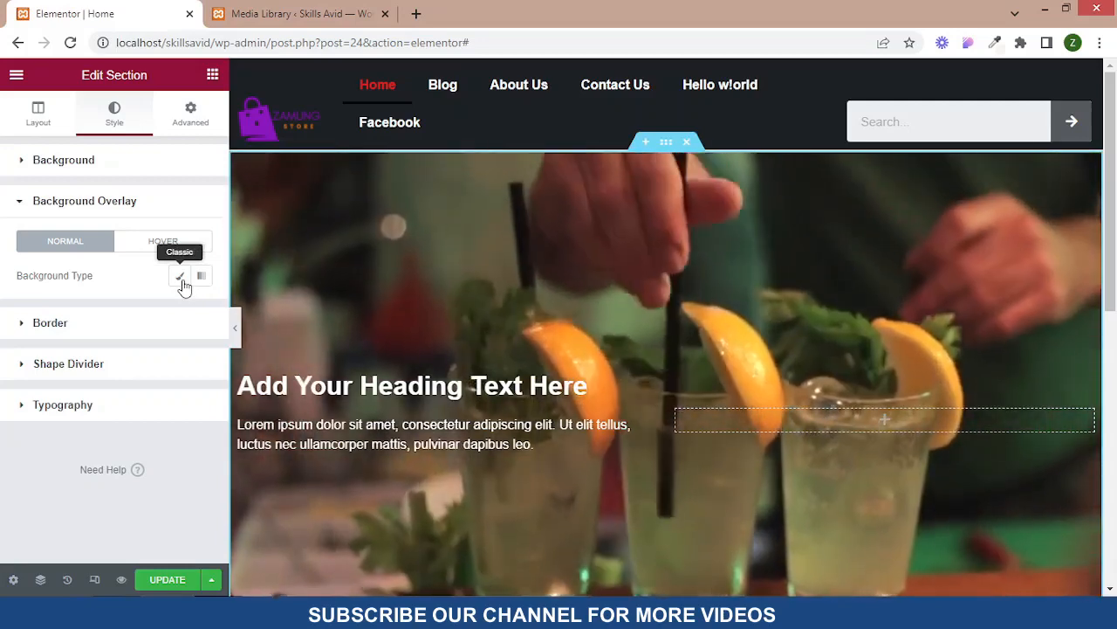
click(180, 277)
click(201, 312)
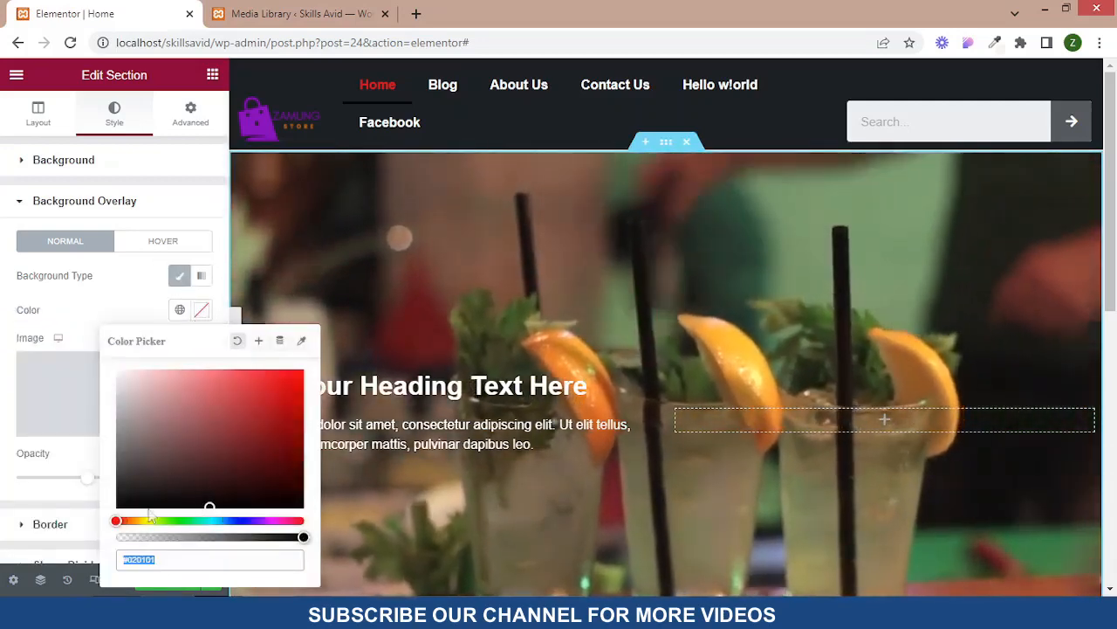
drag(210, 507, 116, 505)
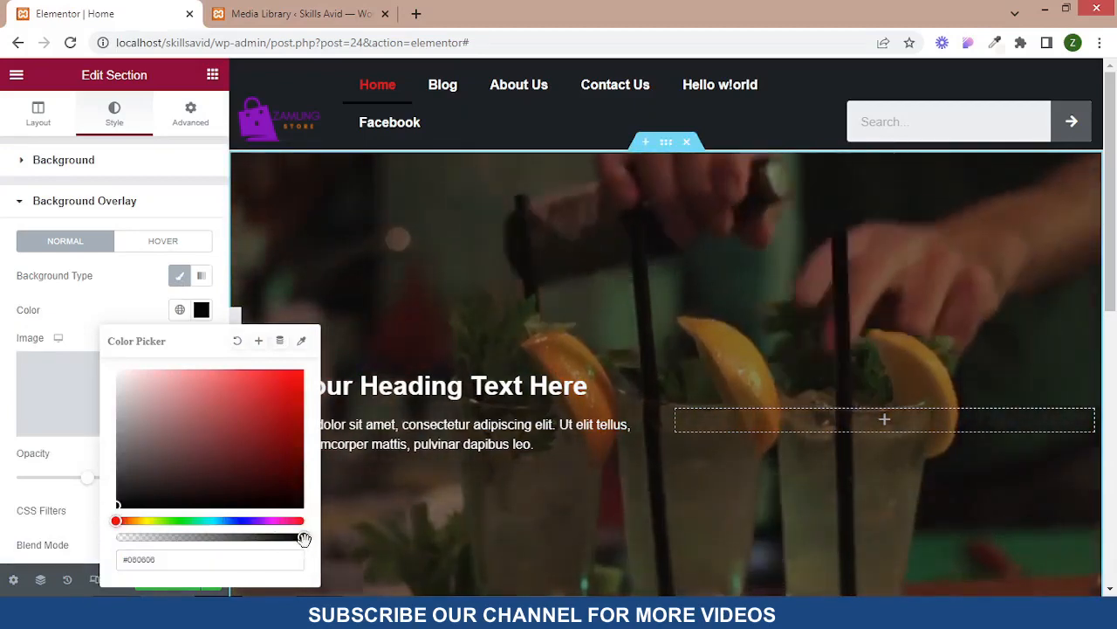
drag(304, 539, 224, 538)
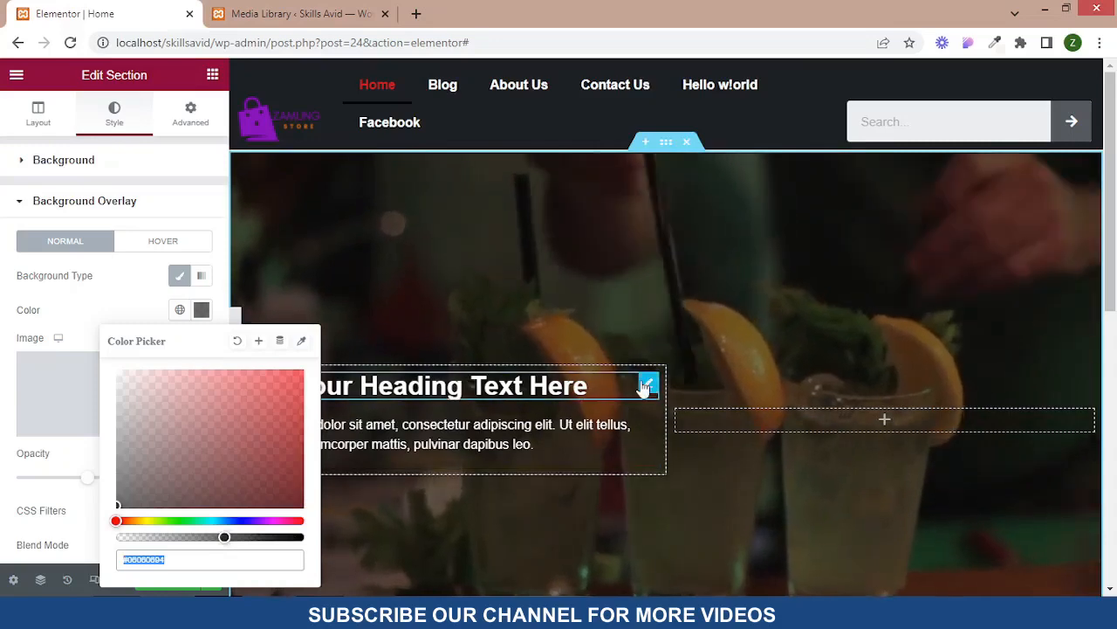
Set the heading's font family to Times New Roman and its size to 53 px
drag(644, 389, 649, 389)
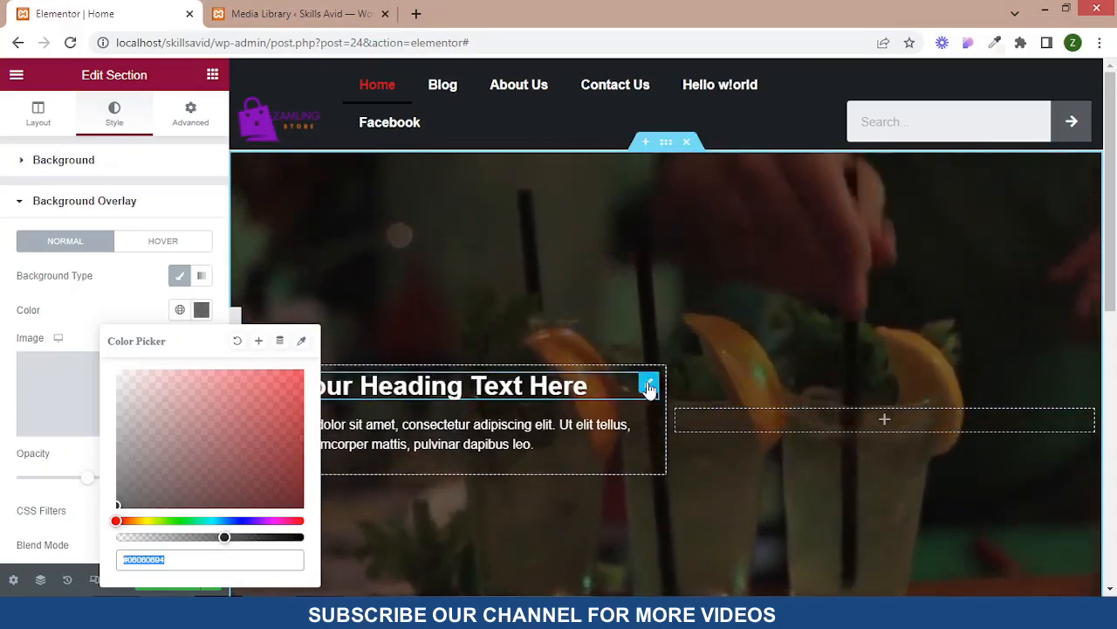
click(649, 387)
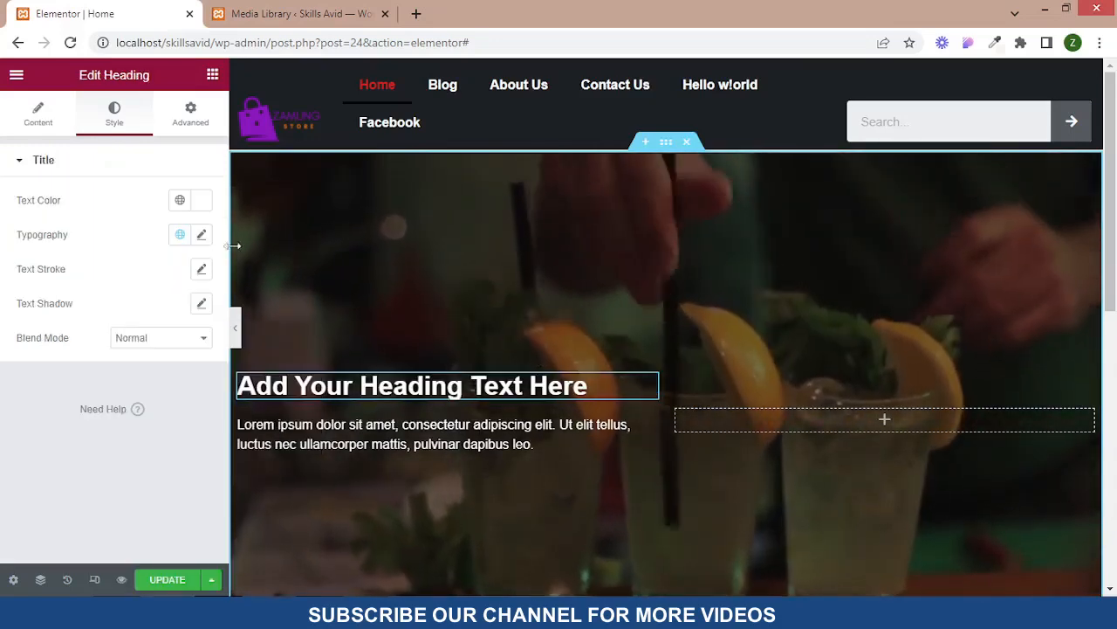
click(203, 237)
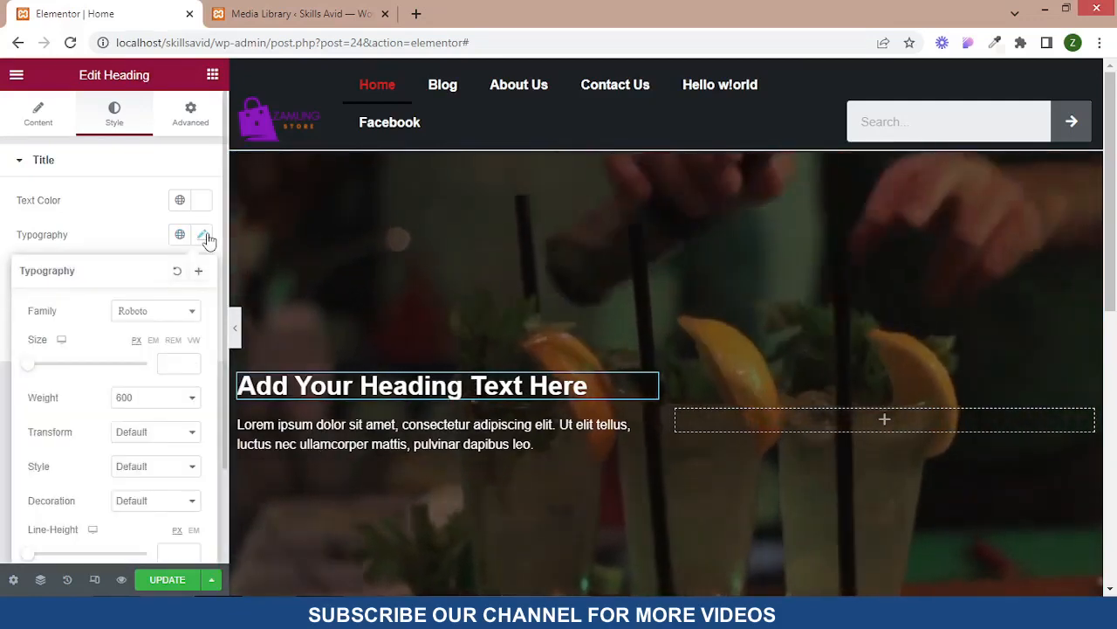
click(144, 313)
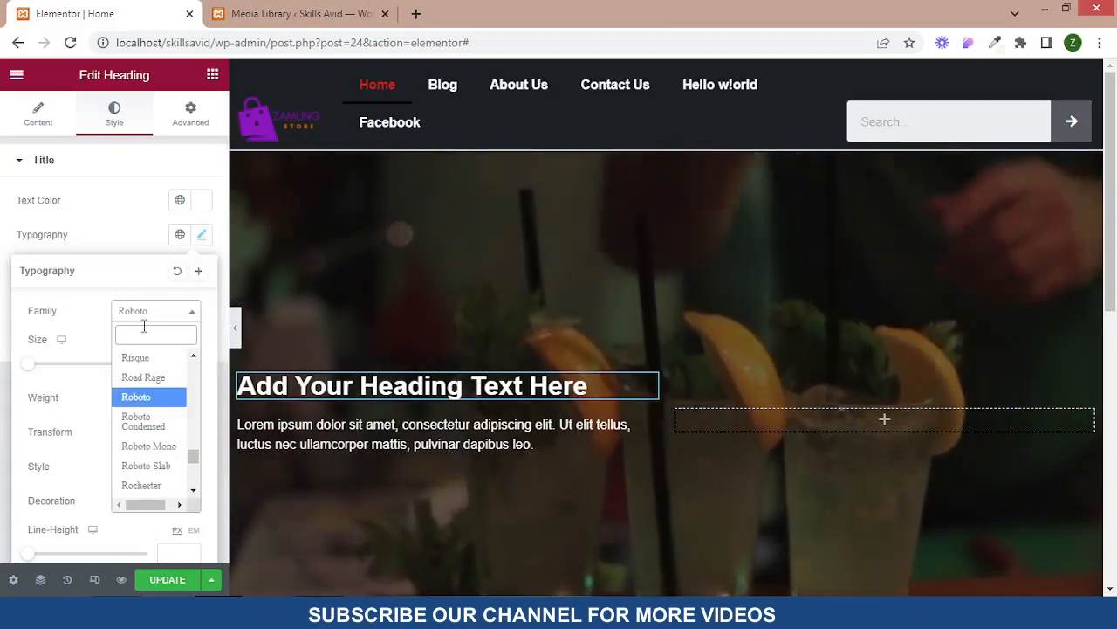
text(n)
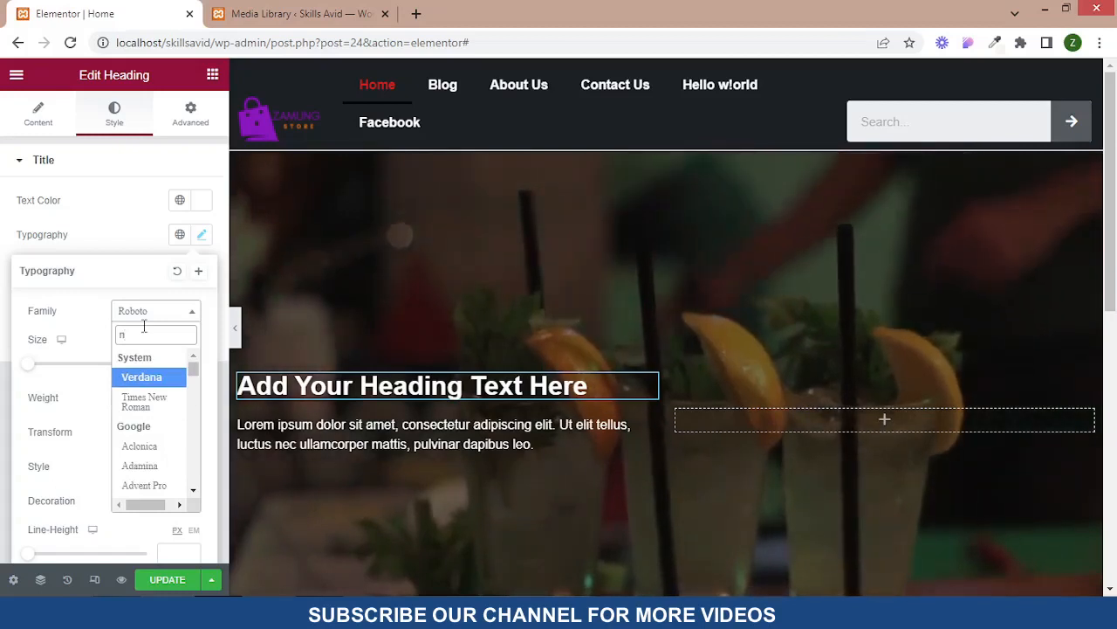
key(Return)
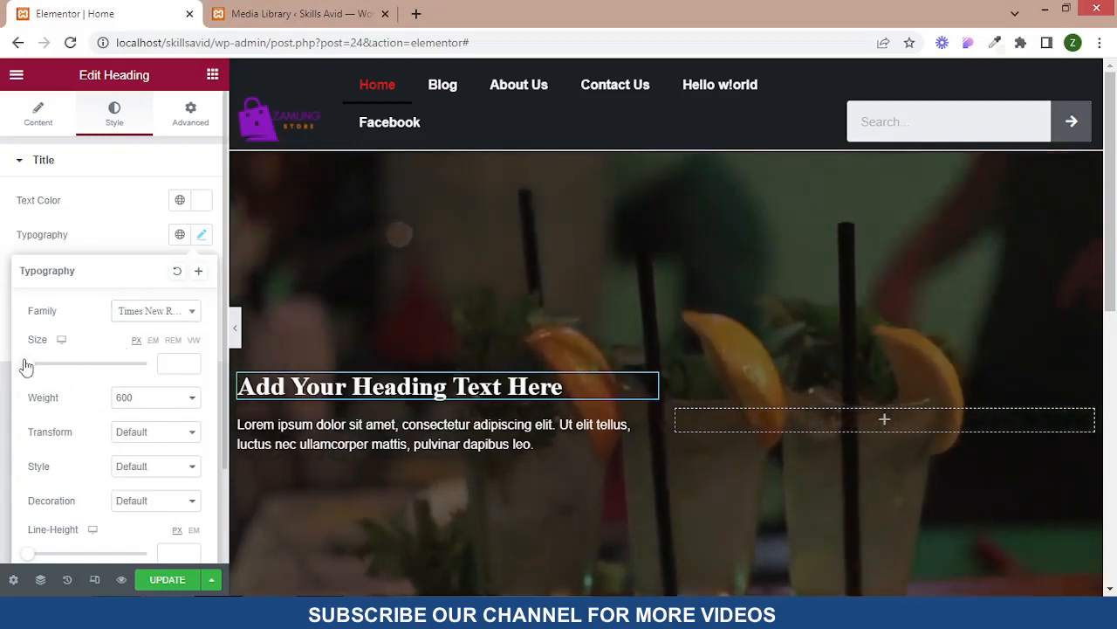
drag(25, 364, 59, 366)
Try the font weights 700, 900 and 200 on the heading and return it to 600
click(127, 401)
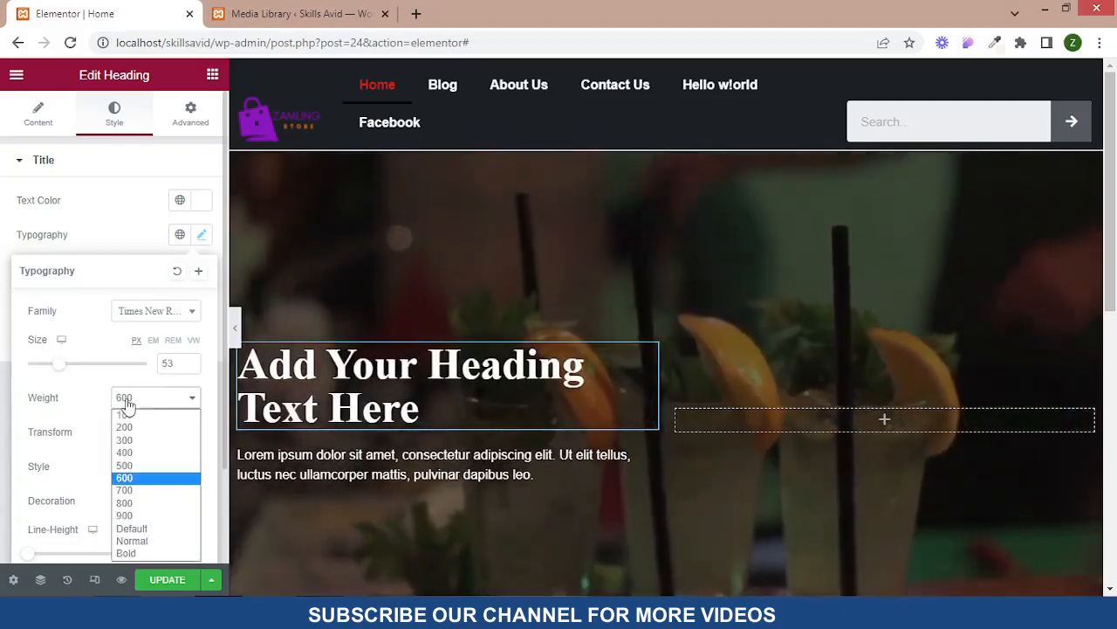
click(128, 490)
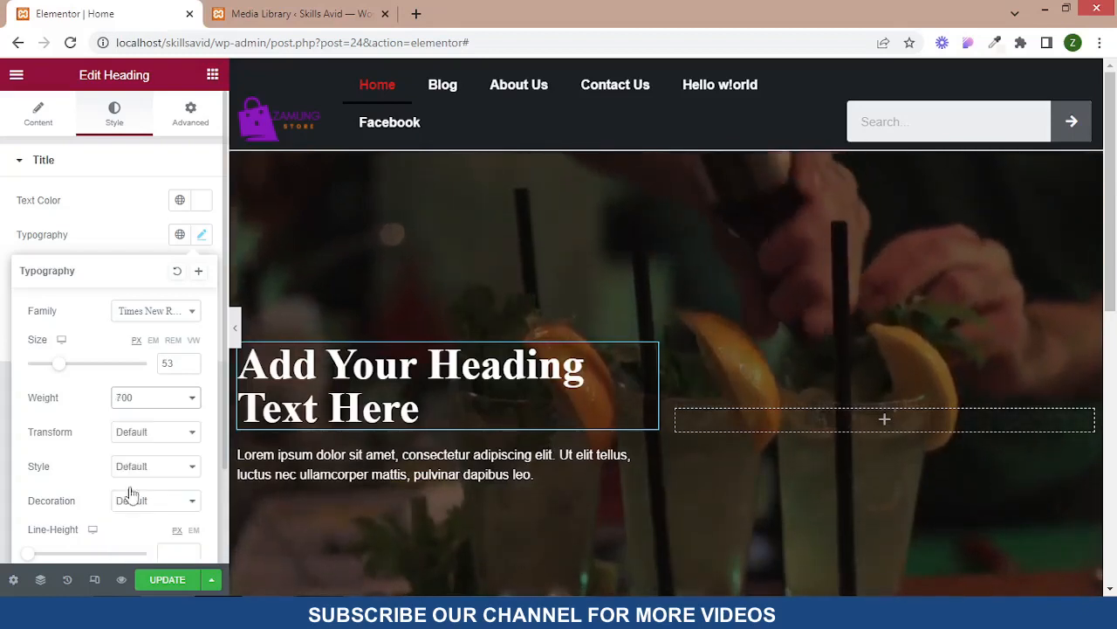
click(144, 397)
click(134, 518)
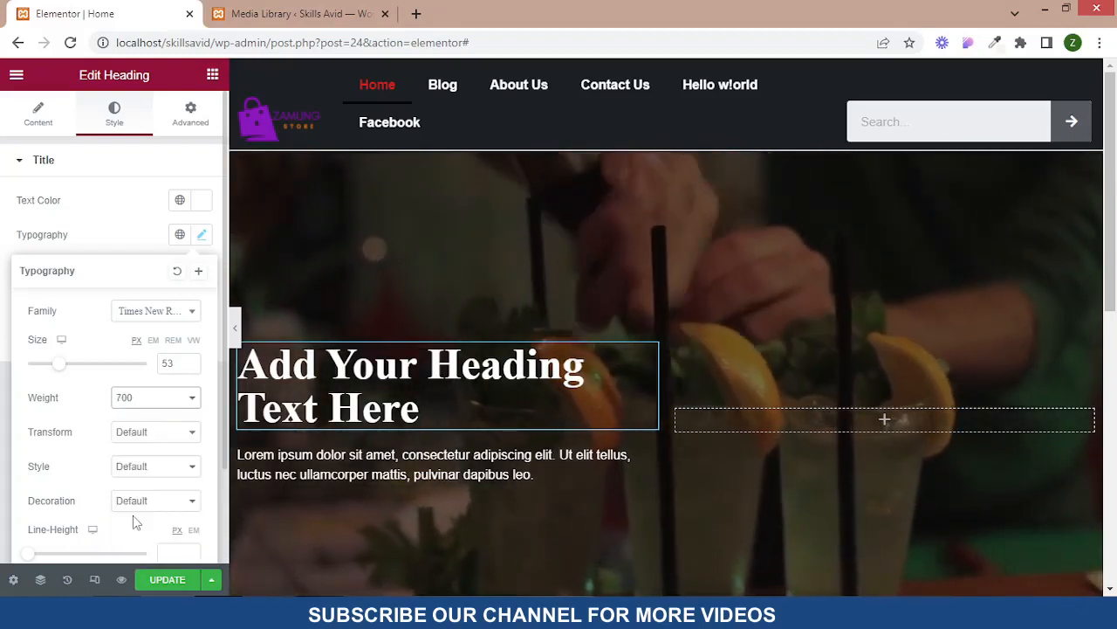
click(153, 401)
click(145, 427)
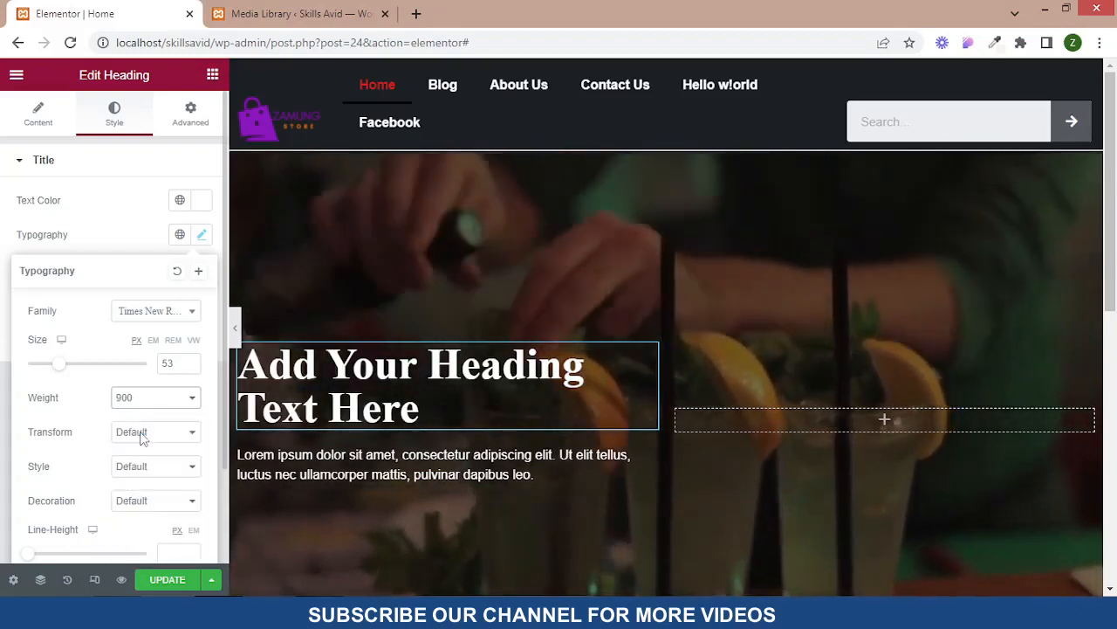
click(150, 399)
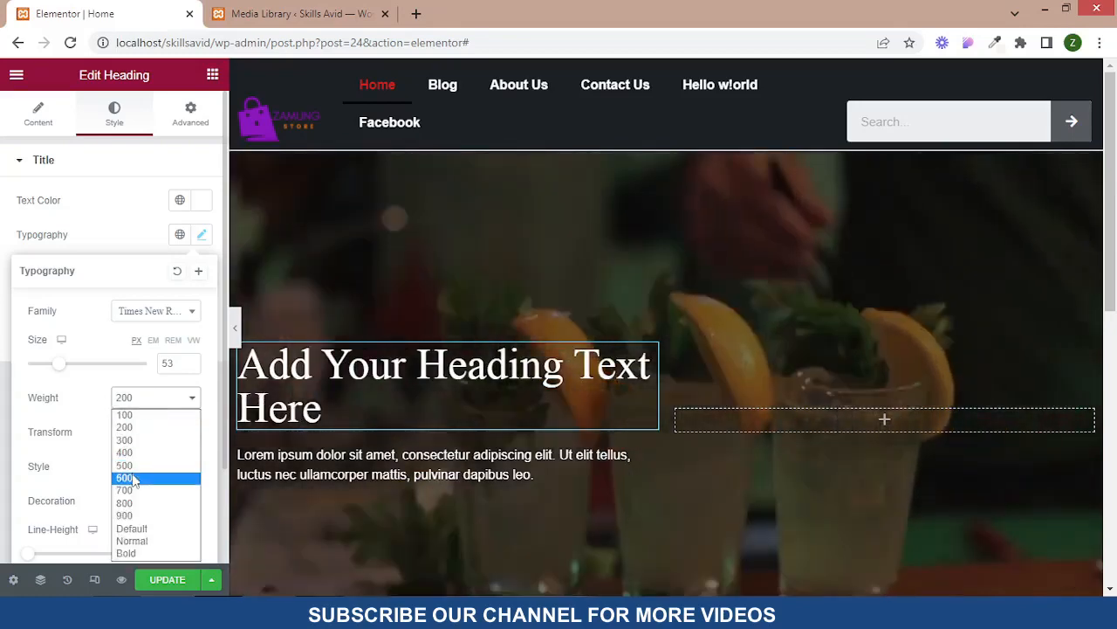
click(132, 474)
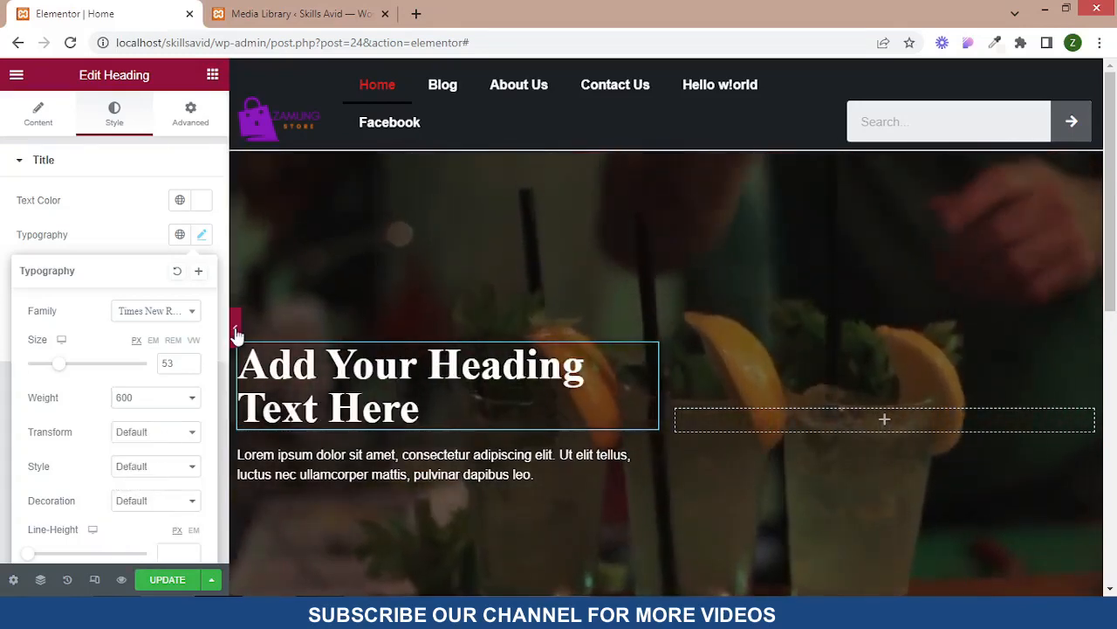
Preview the section at full page width and insert a <br> line break before "Heading Text Here" in the heading's title
click(234, 327)
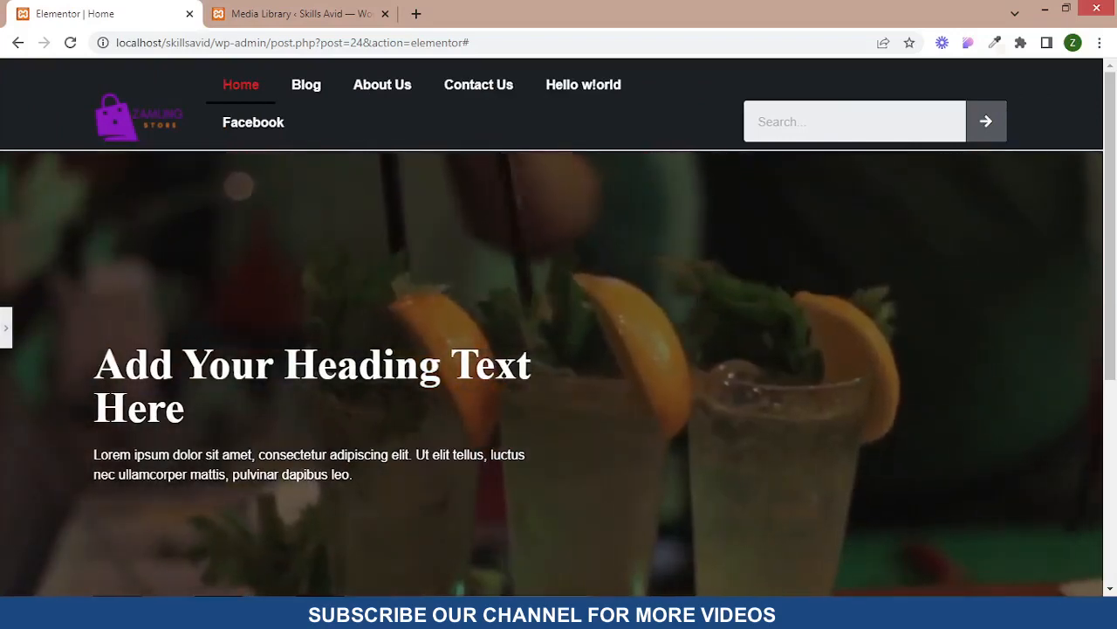
click(5, 328)
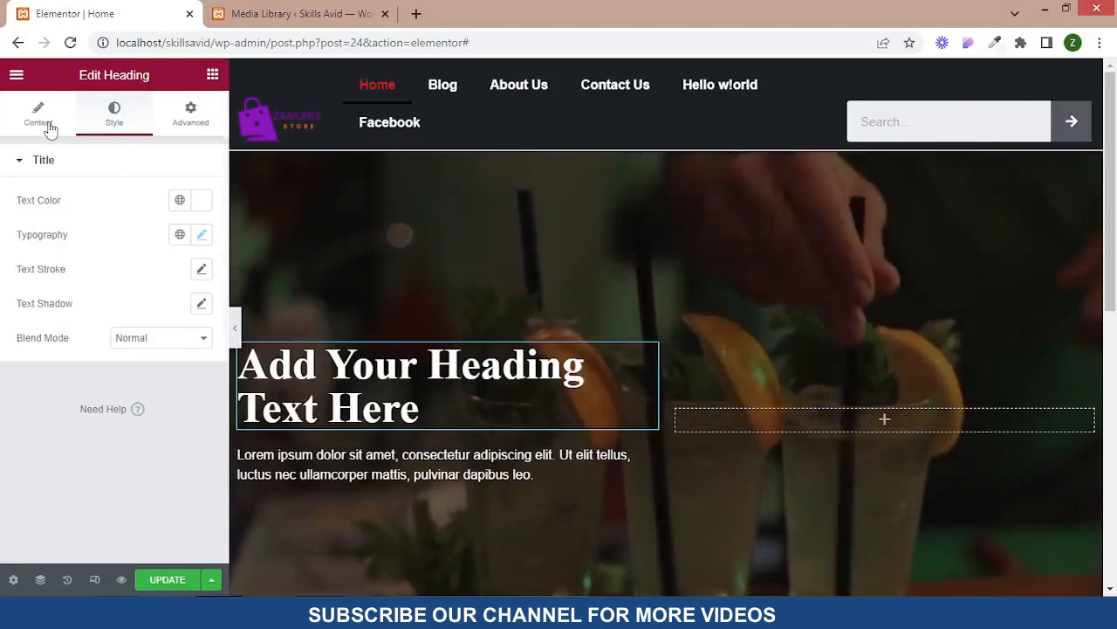
click(50, 128)
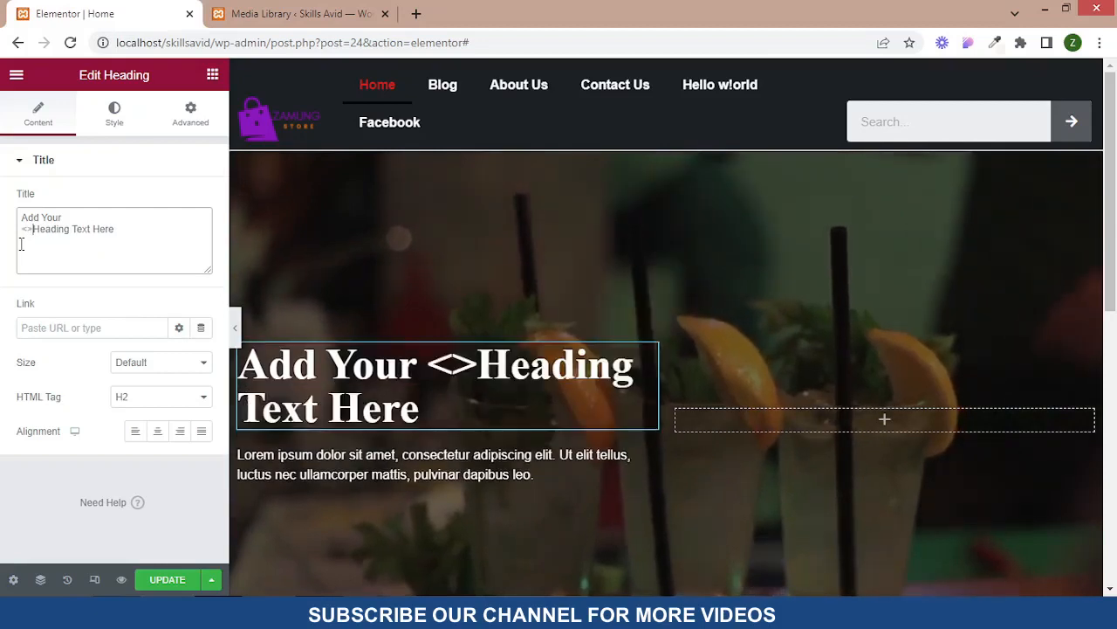
text(r)
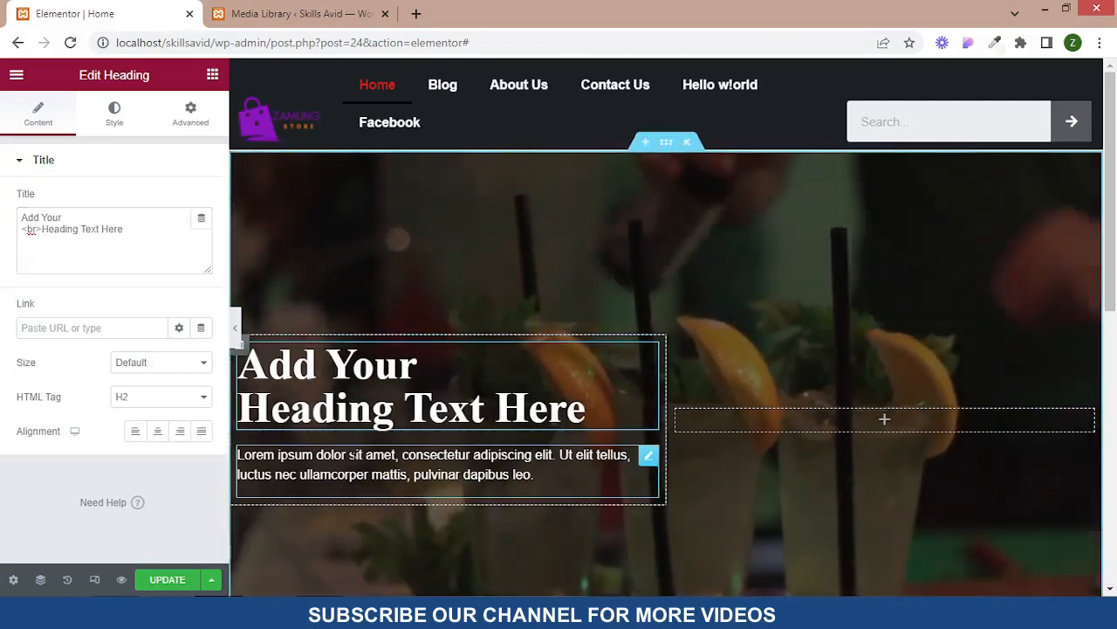
Change the font family of the paragraph below the heading to Times New Roman
click(543, 475)
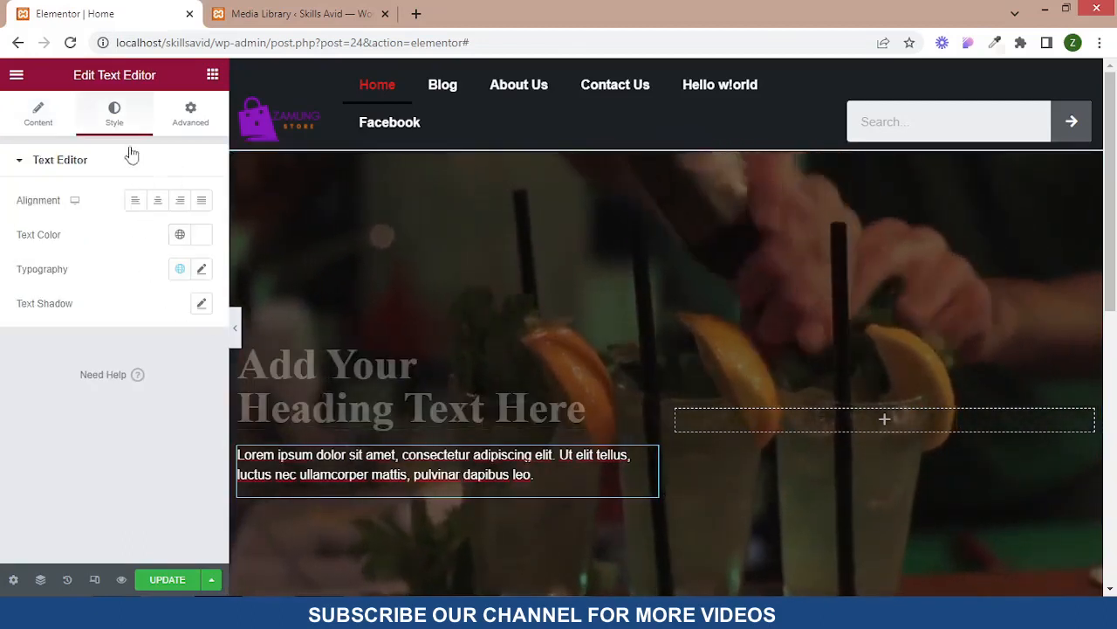
click(202, 272)
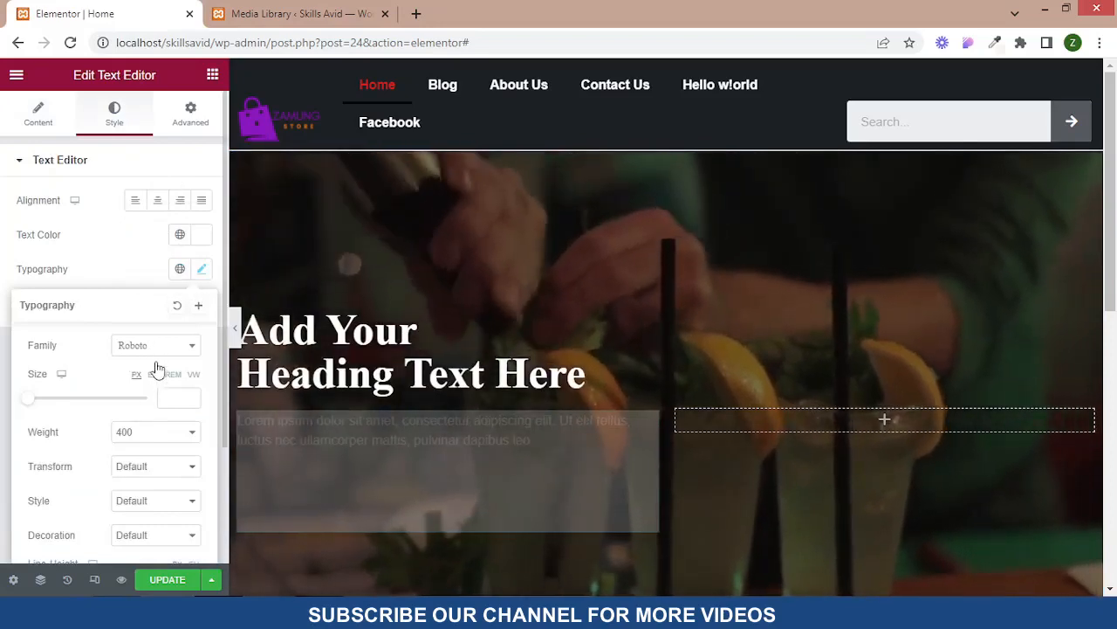
click(155, 346)
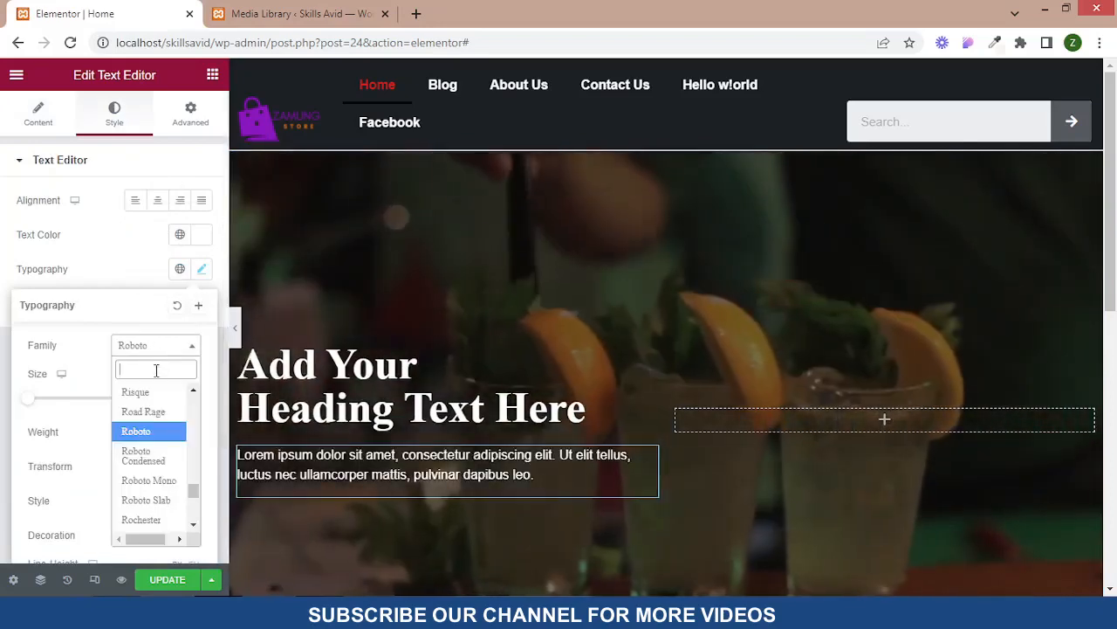
text(times)
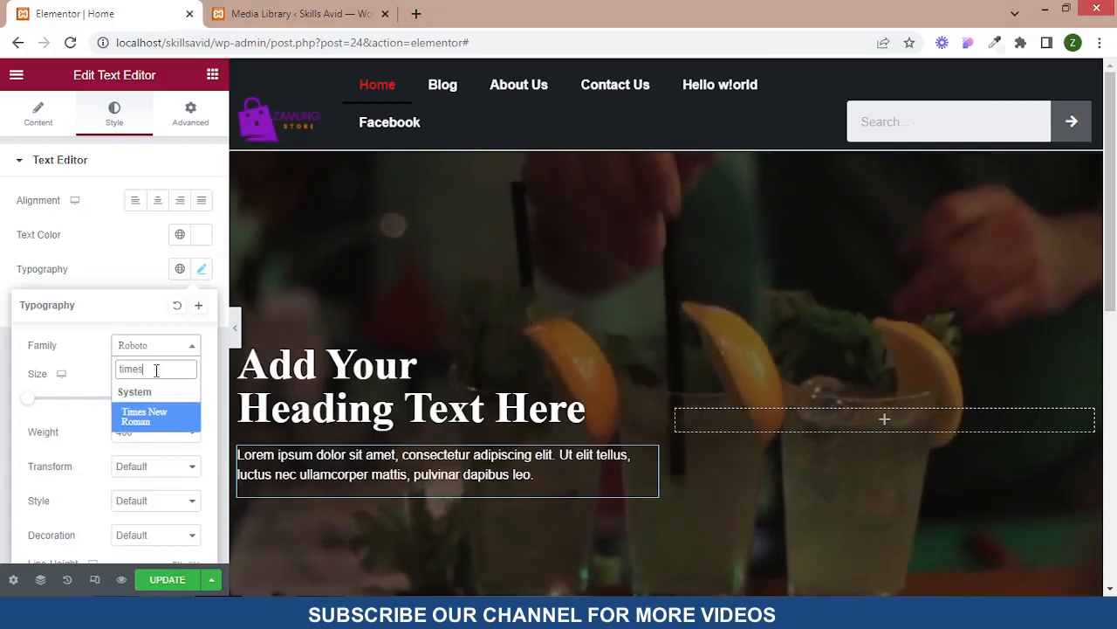
key(Return)
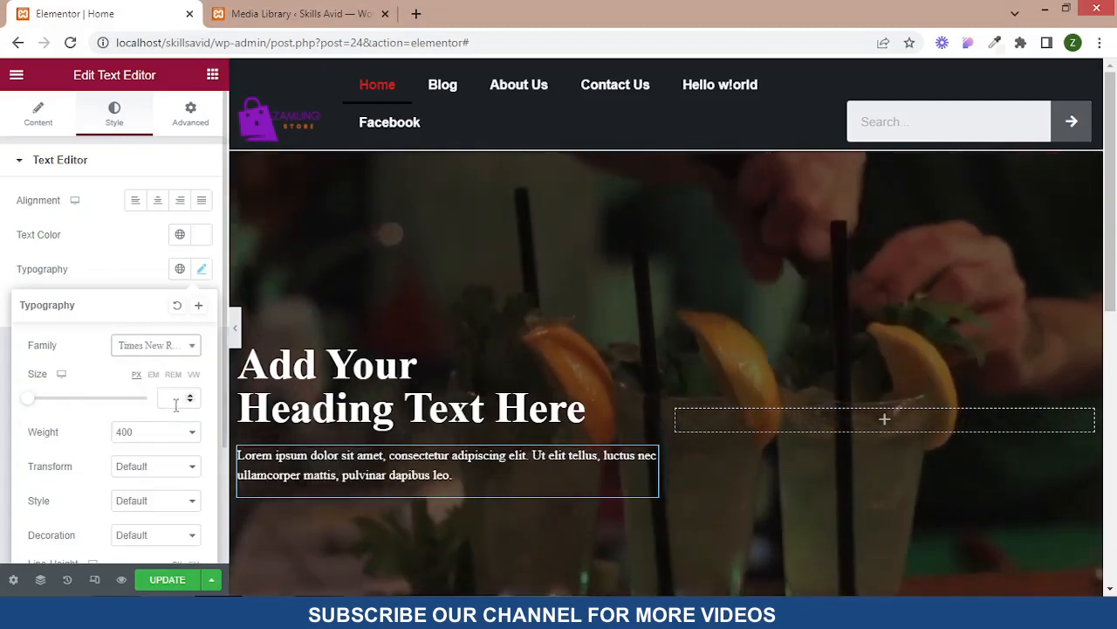
Set the font size of the paragraph below the heading to 20 px
click(176, 398)
text(14)
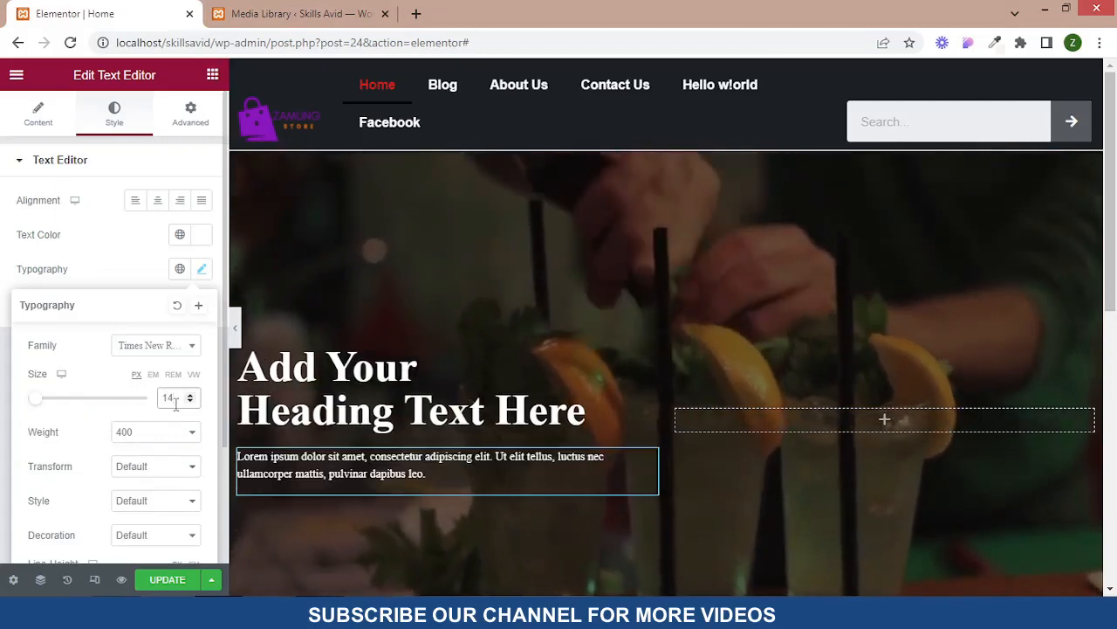
key(Up)
key(Up)
key(Up)
key(Up)
key(Up)
key(Up)
key(Up)
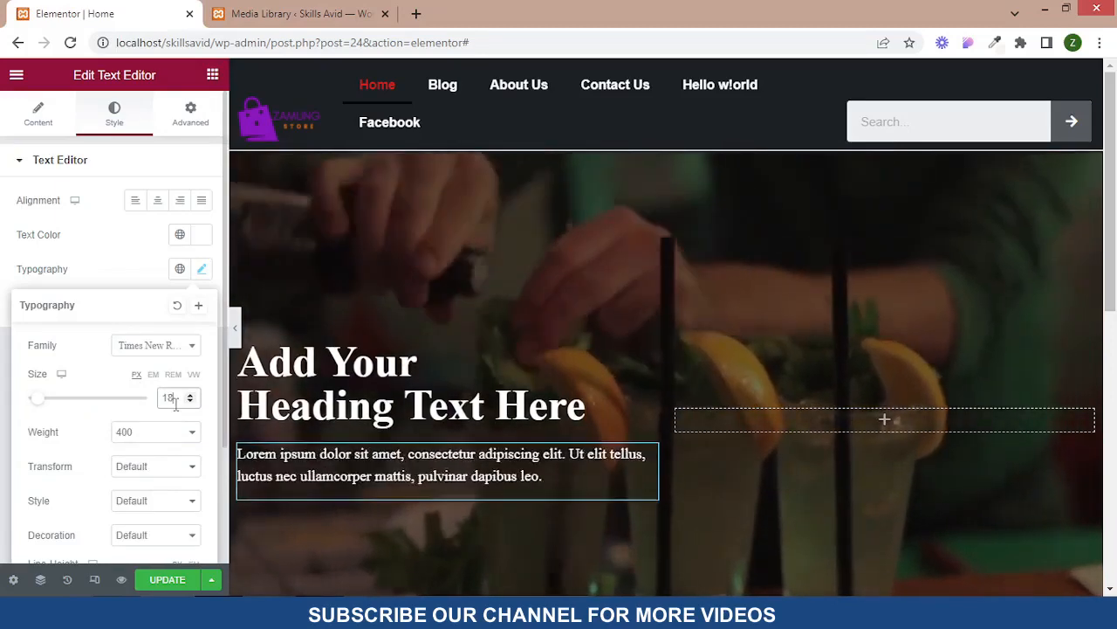
key(Down)
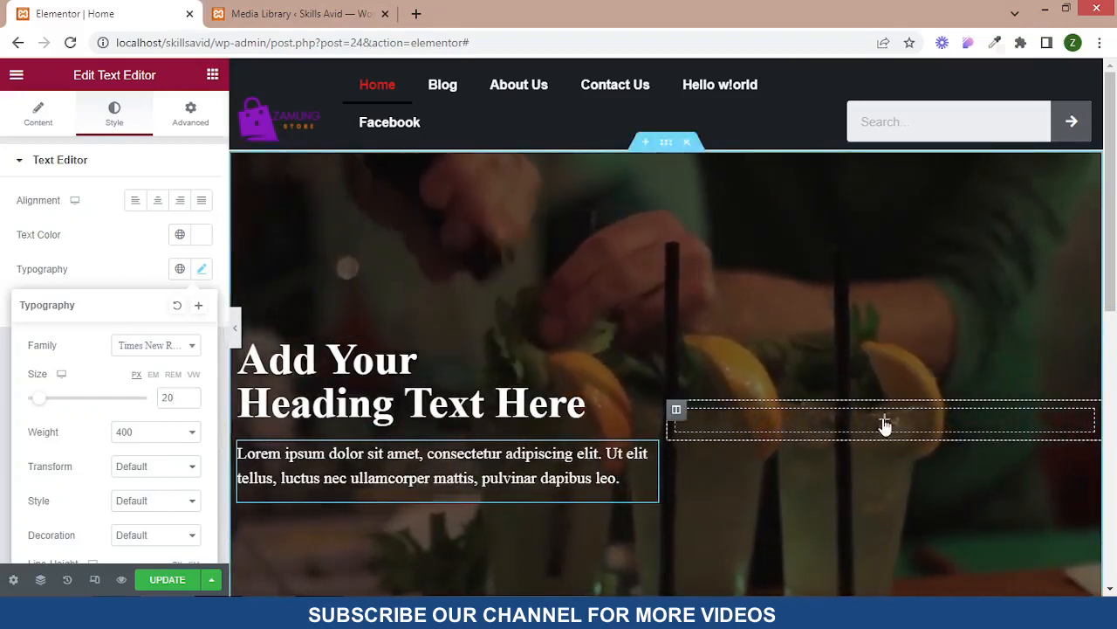
Find the Form widget and place it in the empty second column of the video section
click(884, 421)
click(107, 135)
text(form)
drag(60, 196, 865, 422)
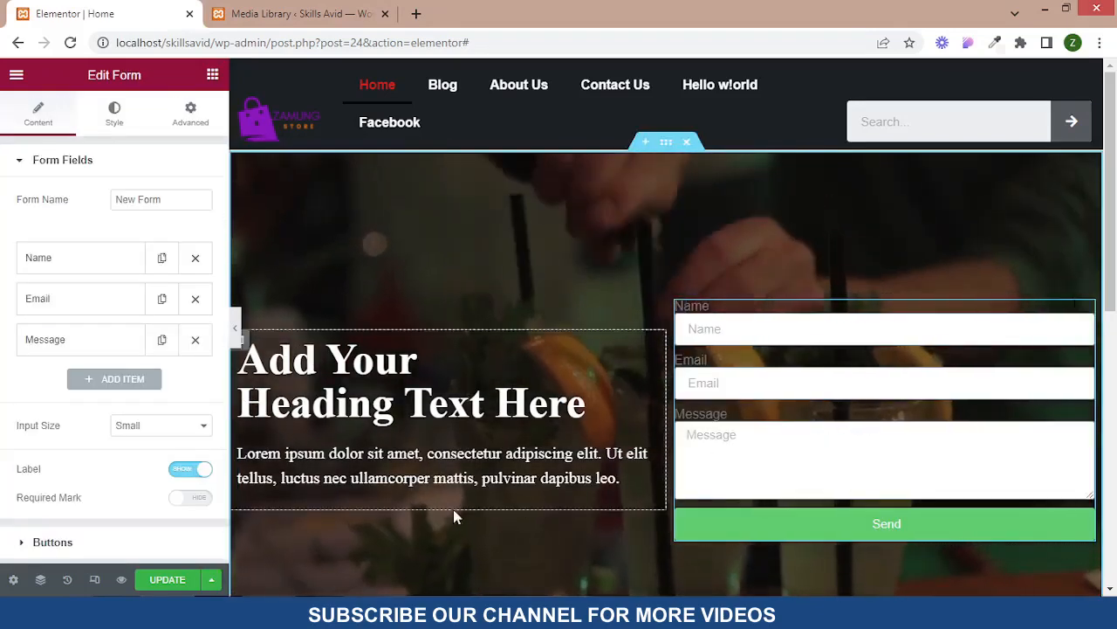
Hide the form's field labels and place a center-aligned Heading widget above the form
click(183, 471)
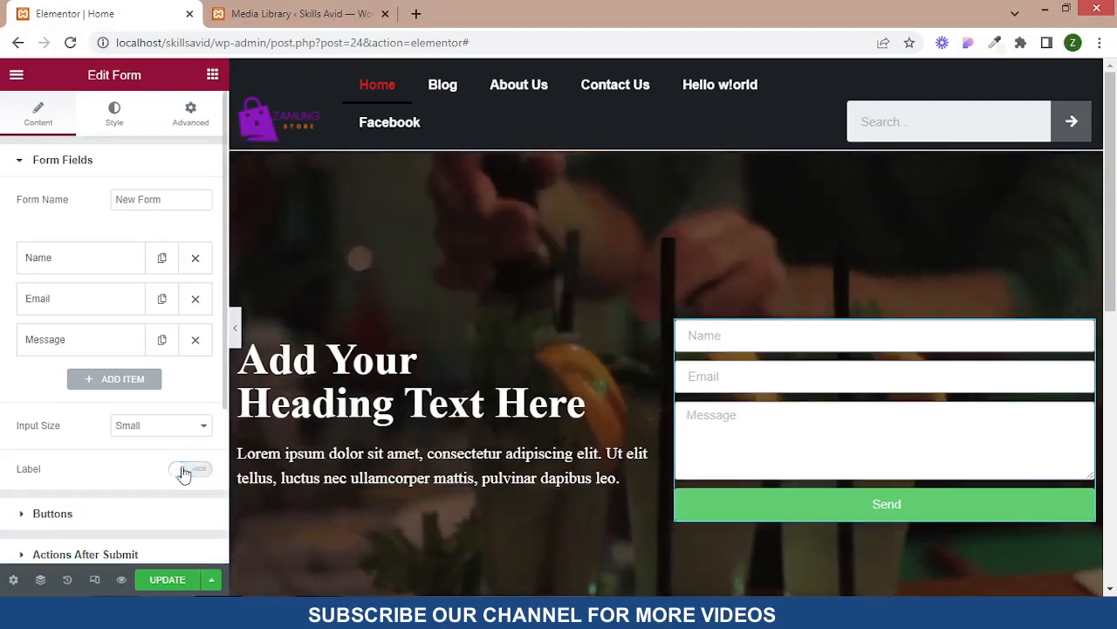
click(212, 74)
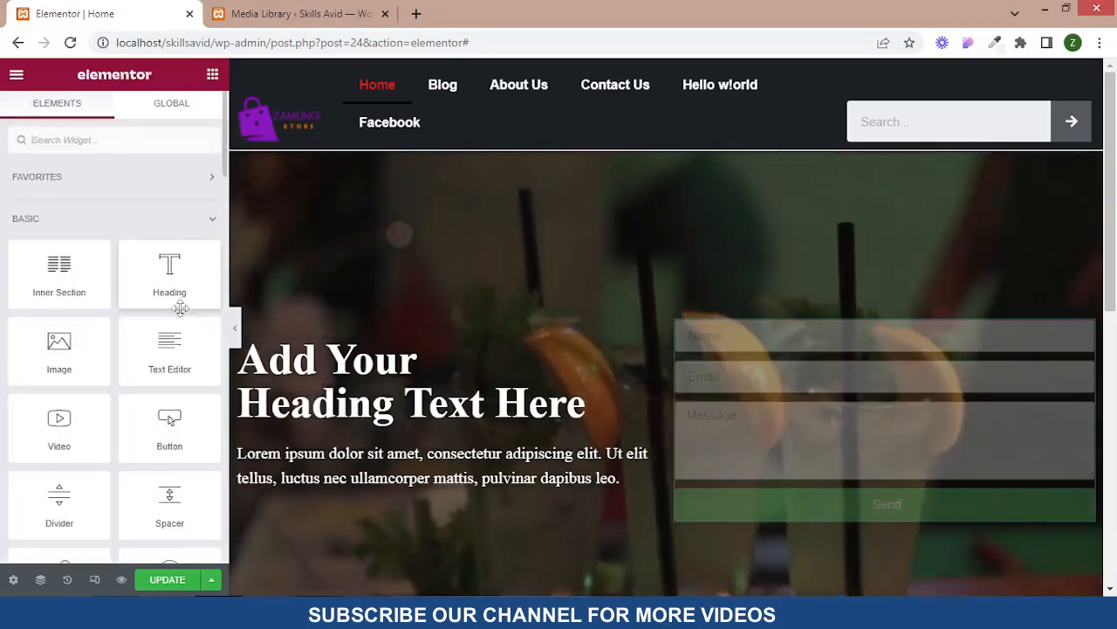
drag(175, 292, 852, 340)
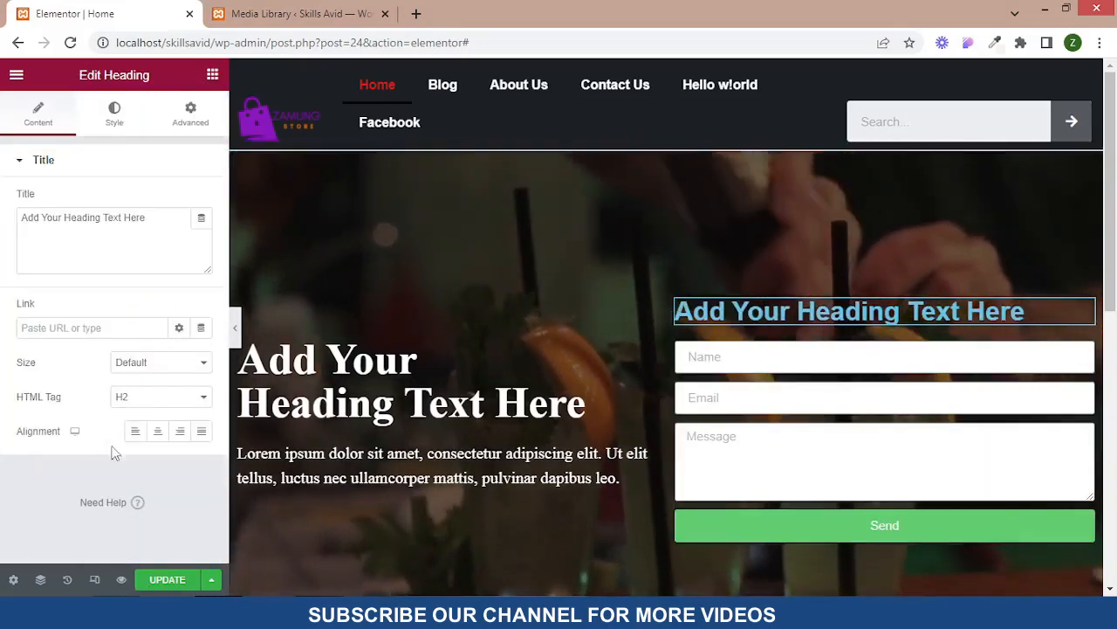
click(161, 432)
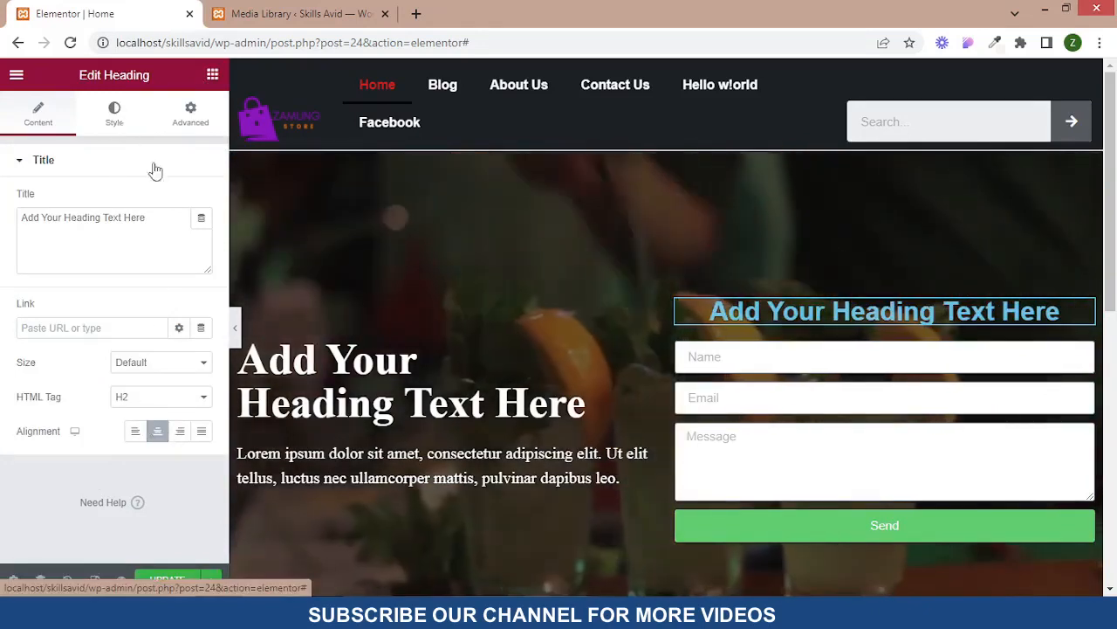
Open the text color of the heading above the form for editing
click(114, 114)
click(202, 201)
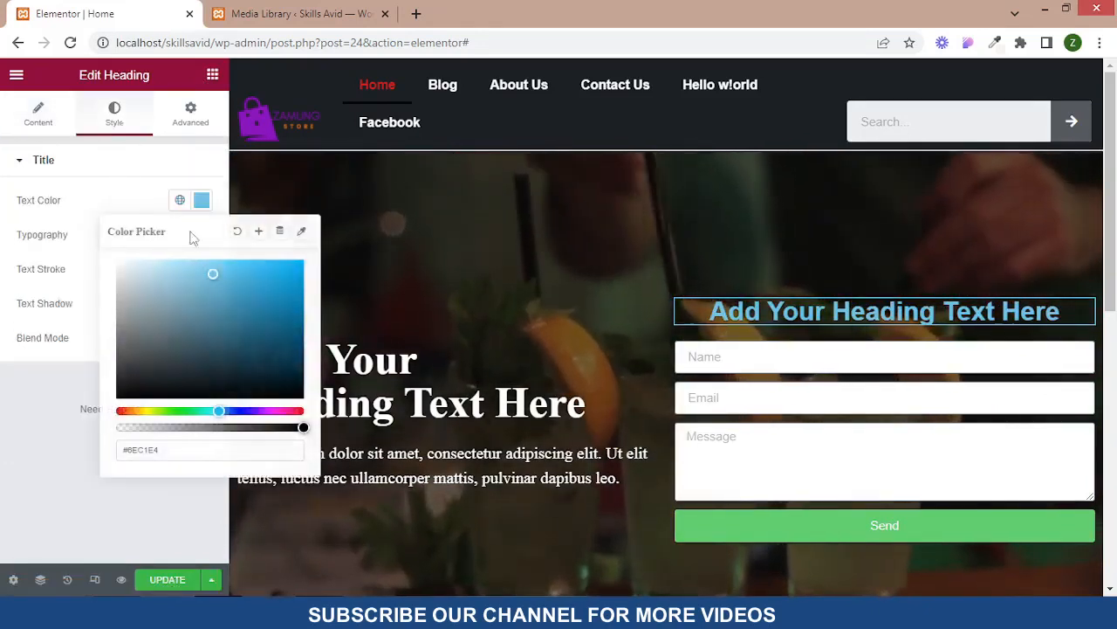
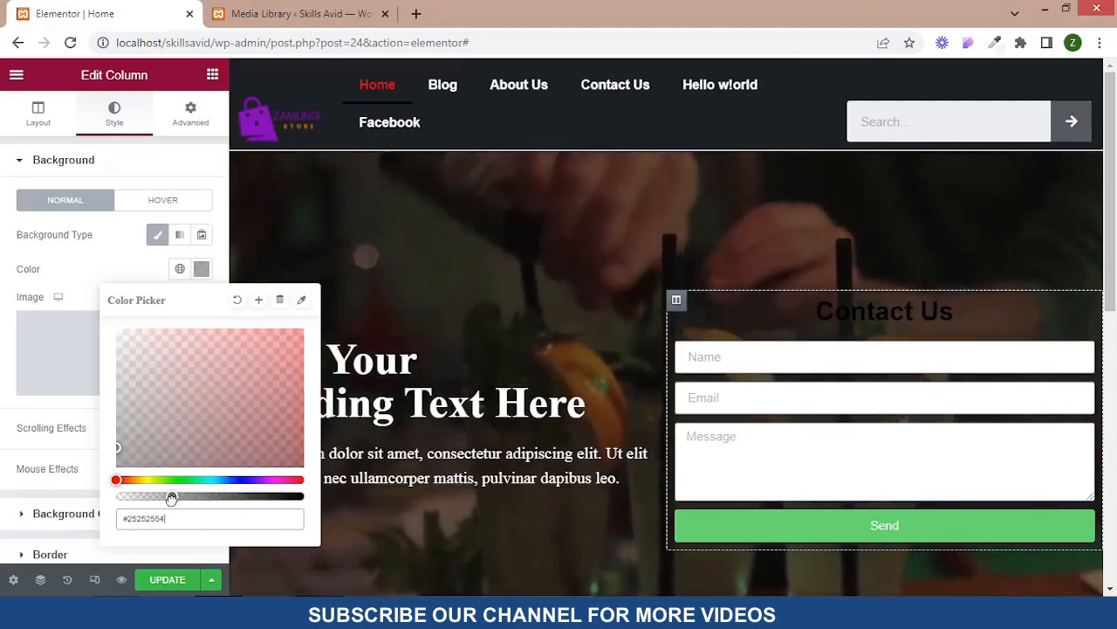
Set the text color of the "Contact Us" heading to #fff
click(892, 320)
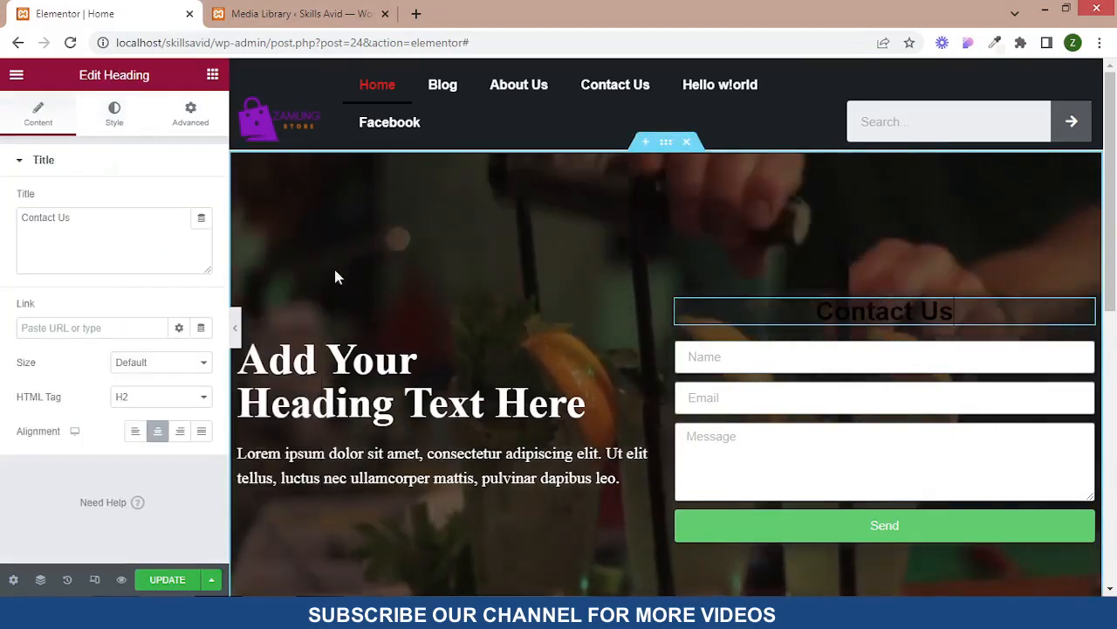
click(114, 113)
click(202, 200)
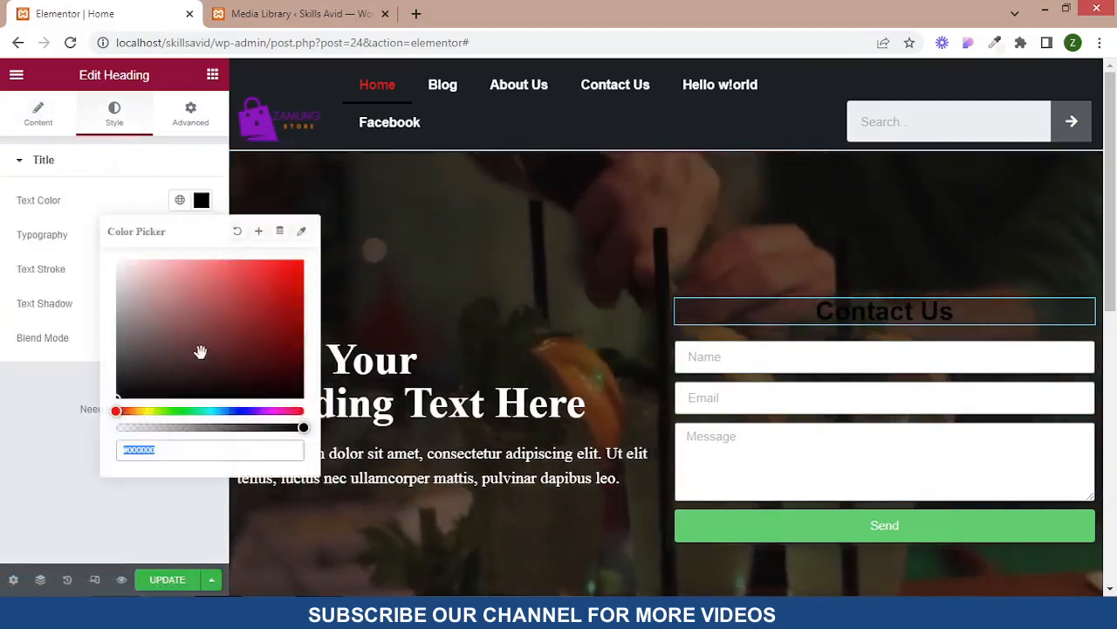
text(#f)
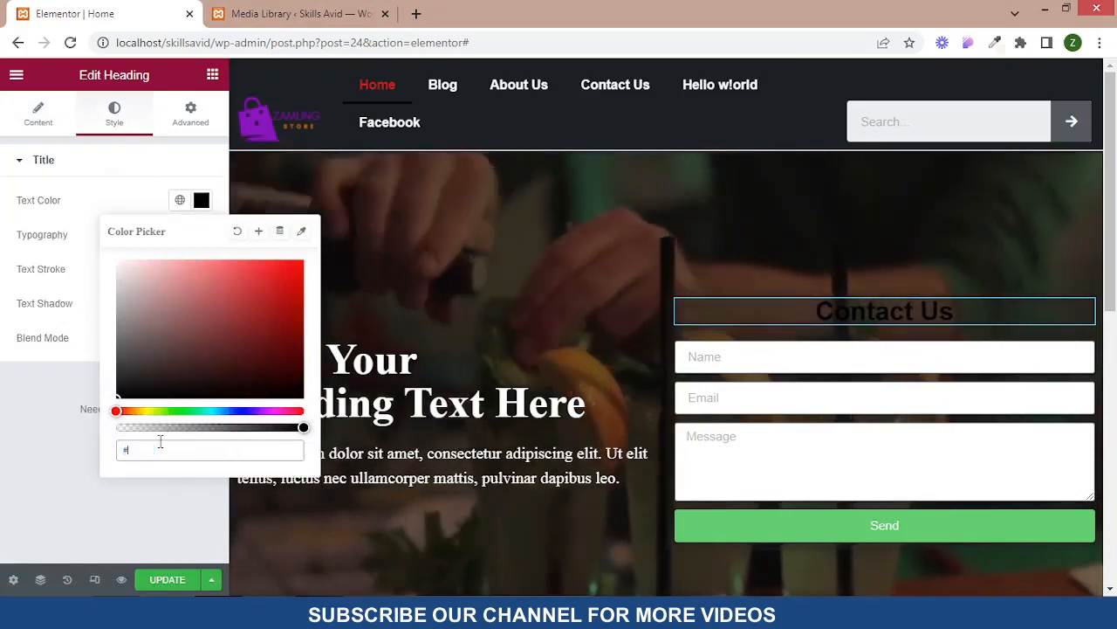
text(ff)
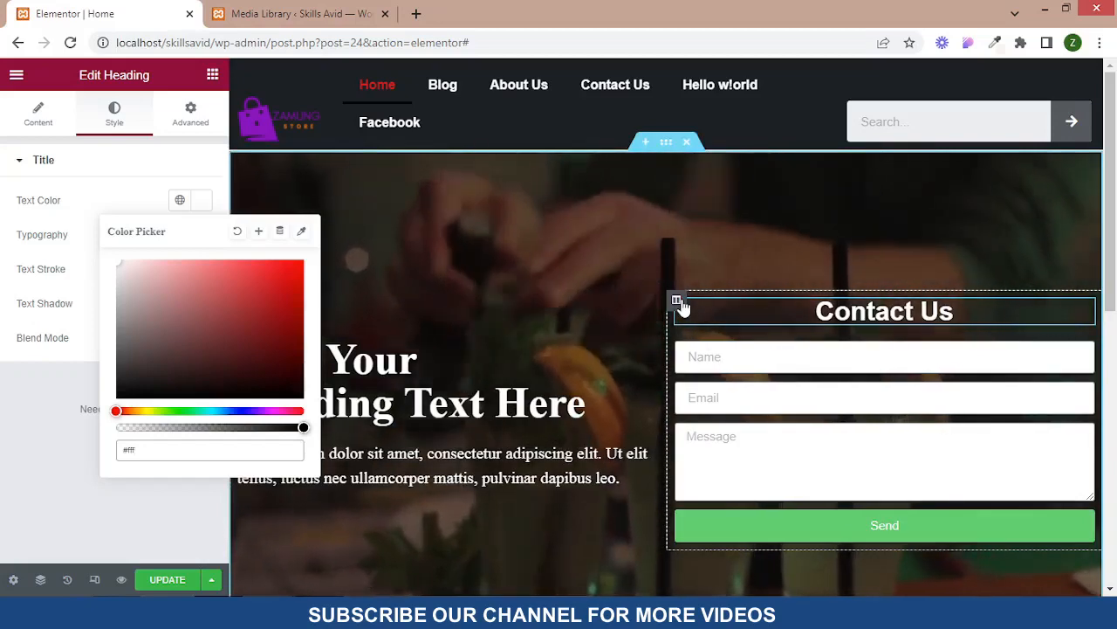
Give the column containing the contact form a solid border with a width of 1 and a radius of 0
click(679, 302)
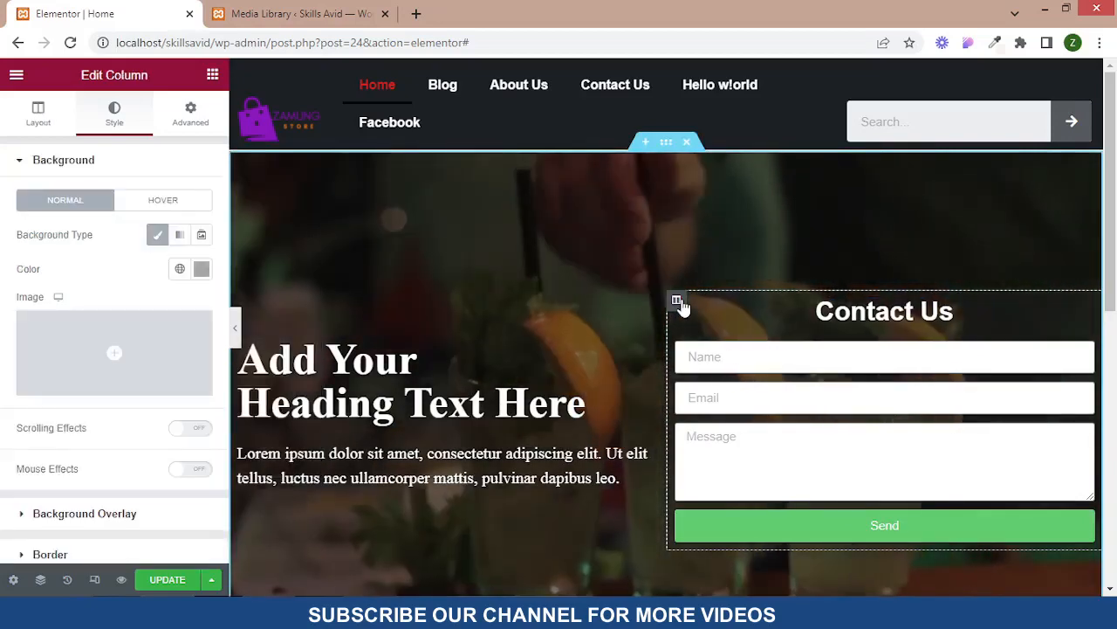
scroll(130, 324, down, 1)
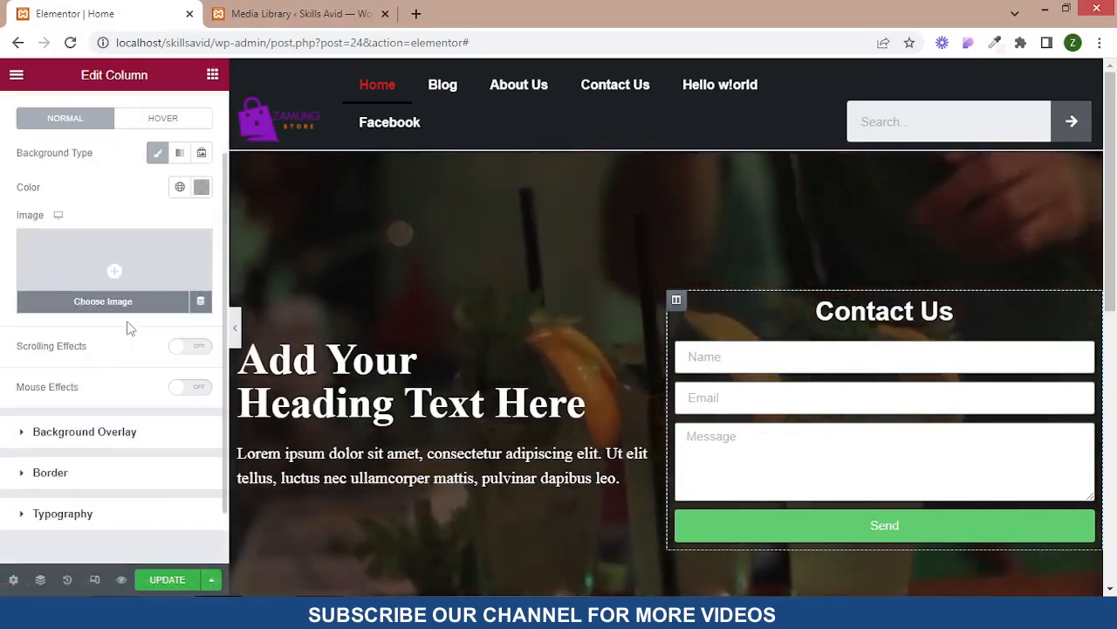
click(60, 478)
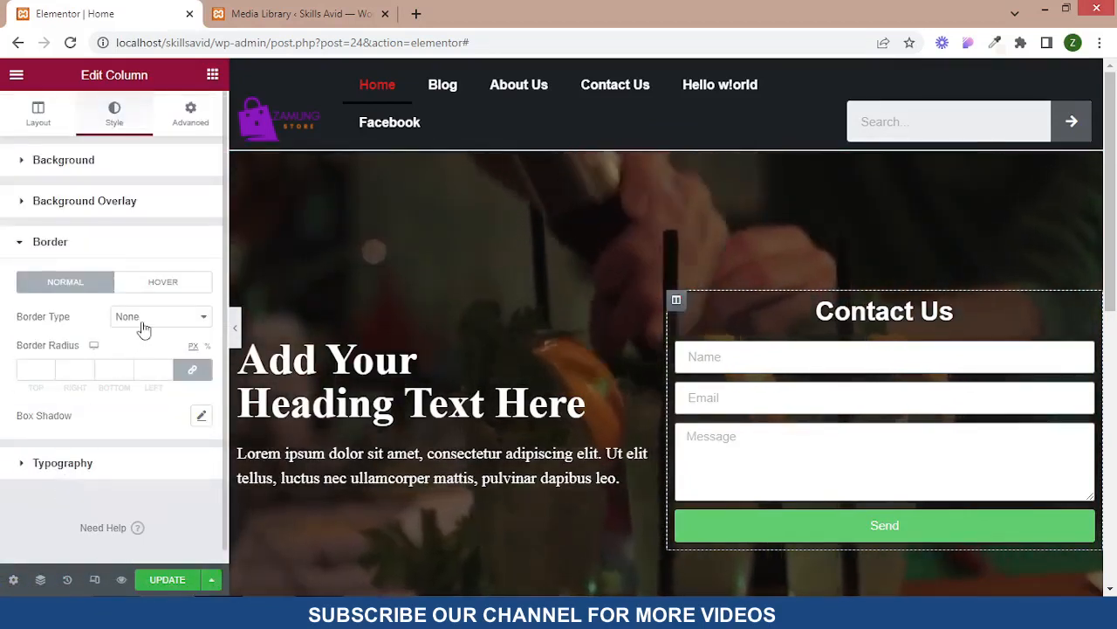
click(129, 345)
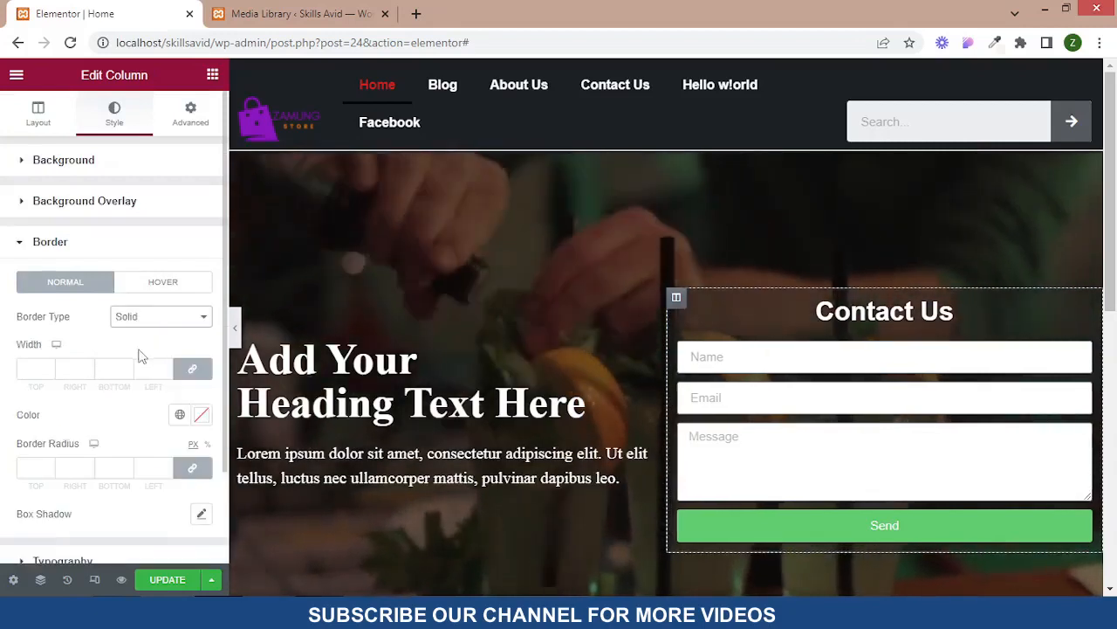
click(39, 368)
text(1)
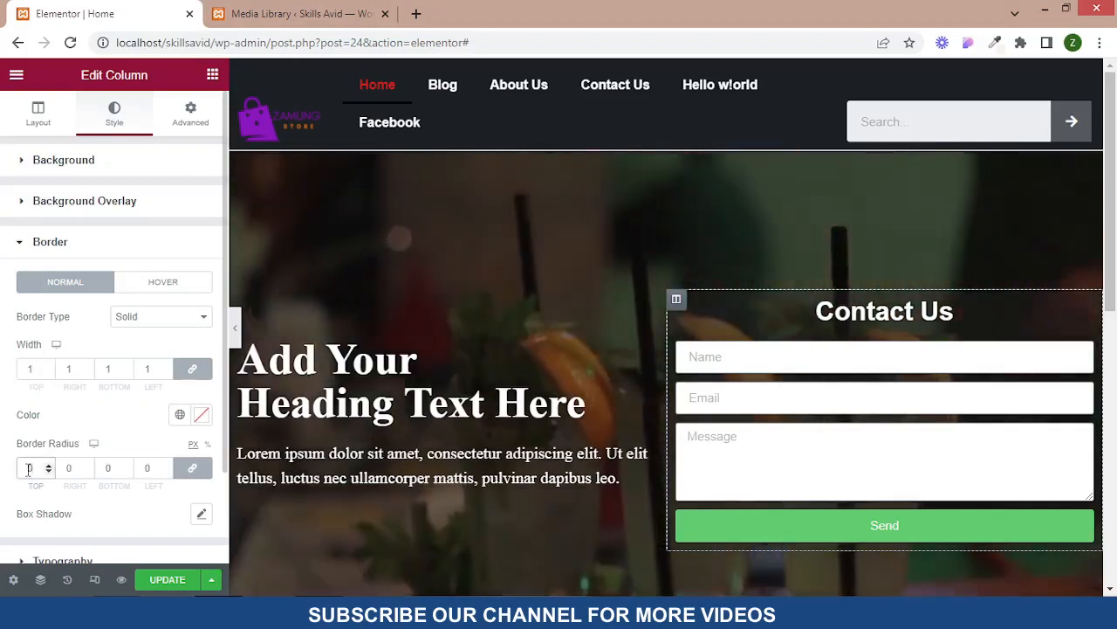
Set the contact form column's border color to gray #807D7D and preview the section at full page width
click(202, 419)
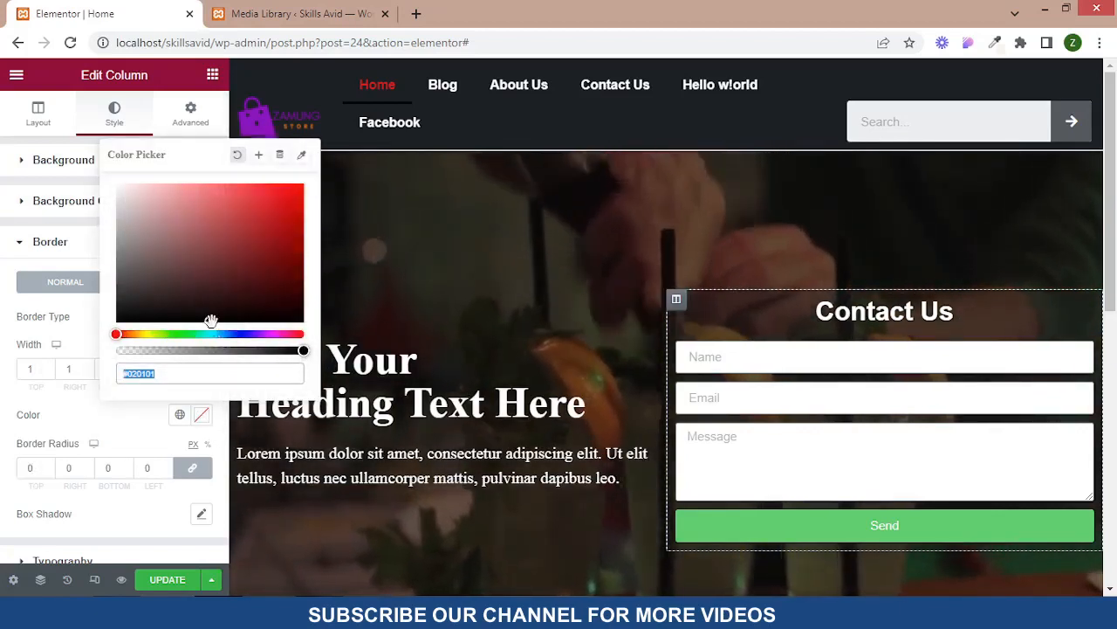
mouse_move(184, 307)
mouse_down()
mouse_move(132, 282)
mouse_move(121, 252)
mouse_up()
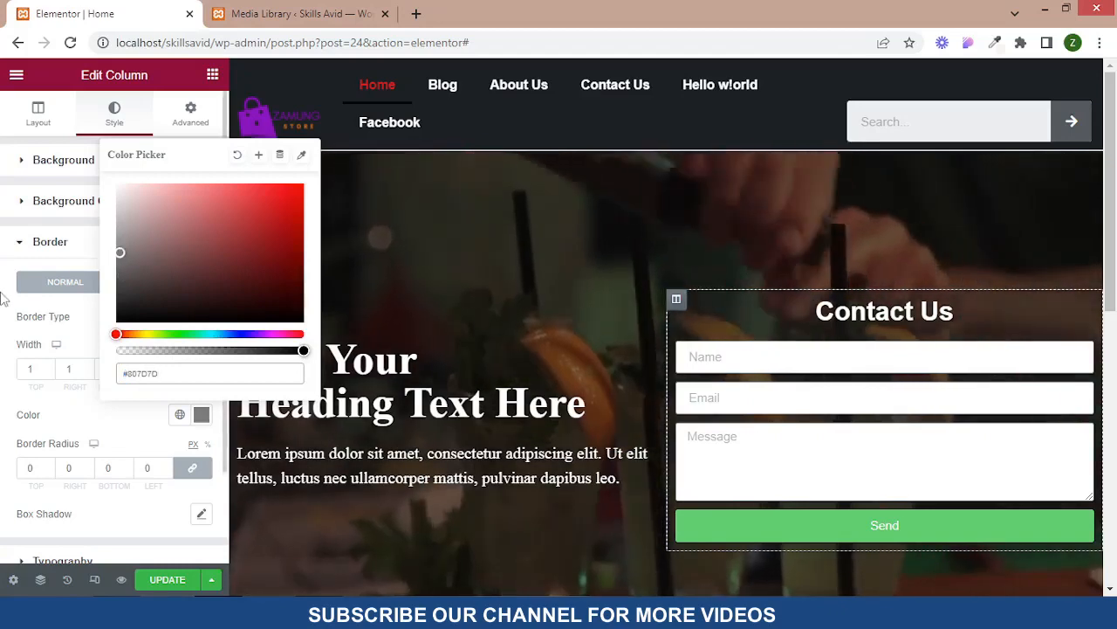
click(3, 298)
click(235, 327)
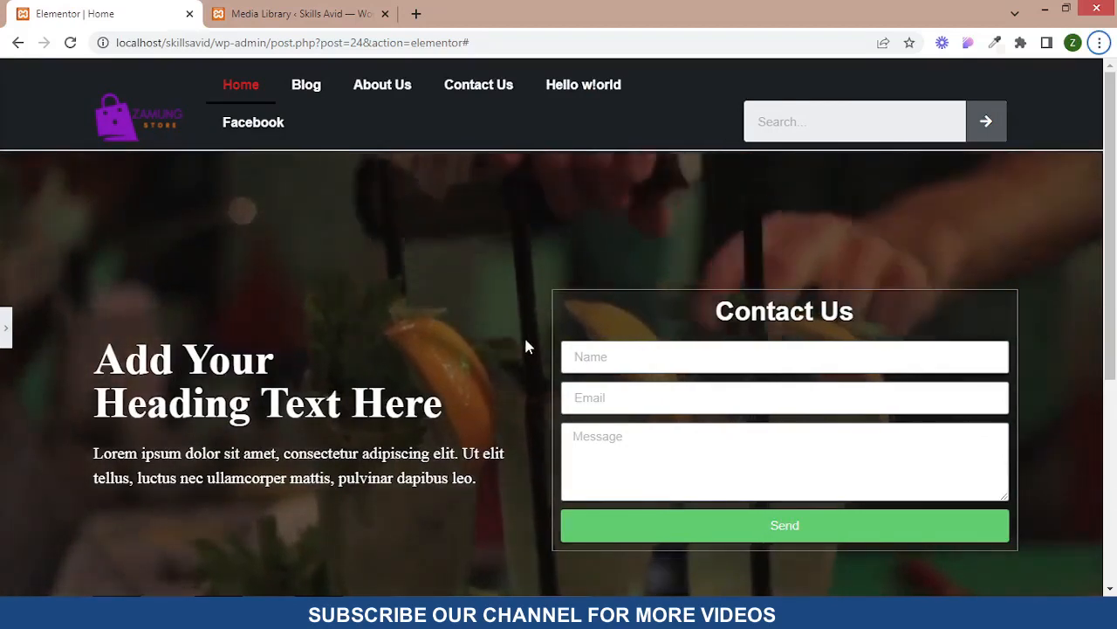
click(6, 339)
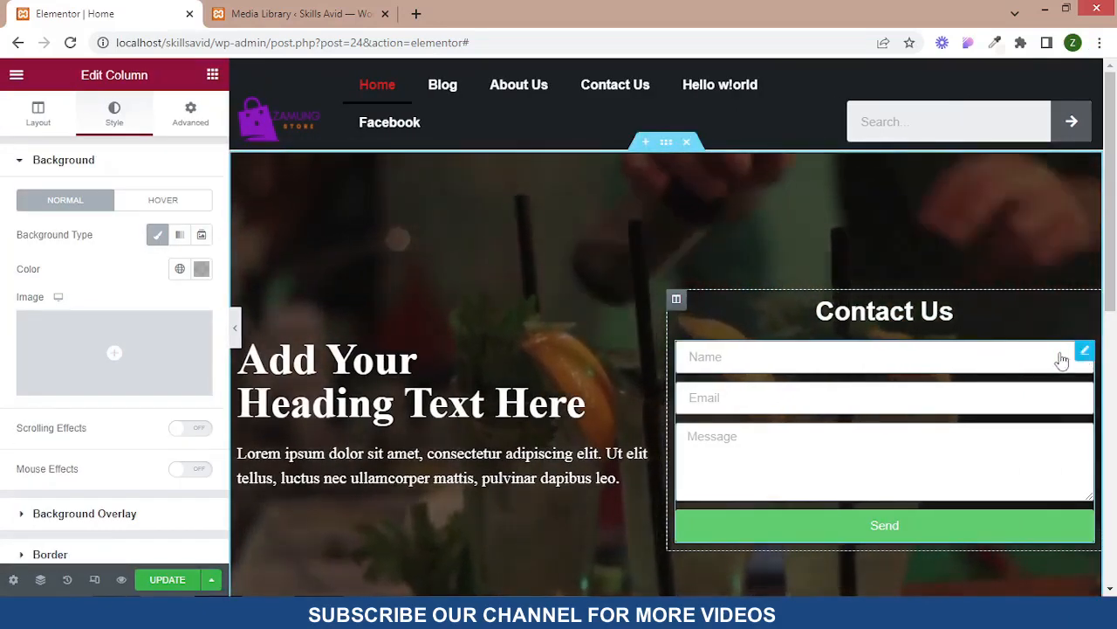
click(831, 357)
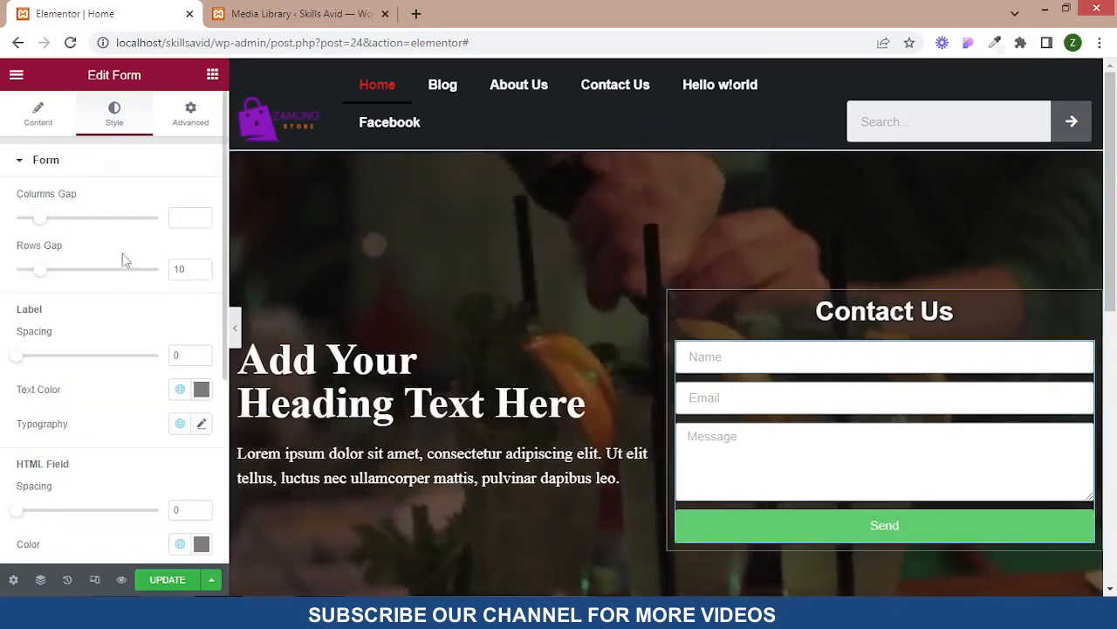
scroll(126, 301, down, 2)
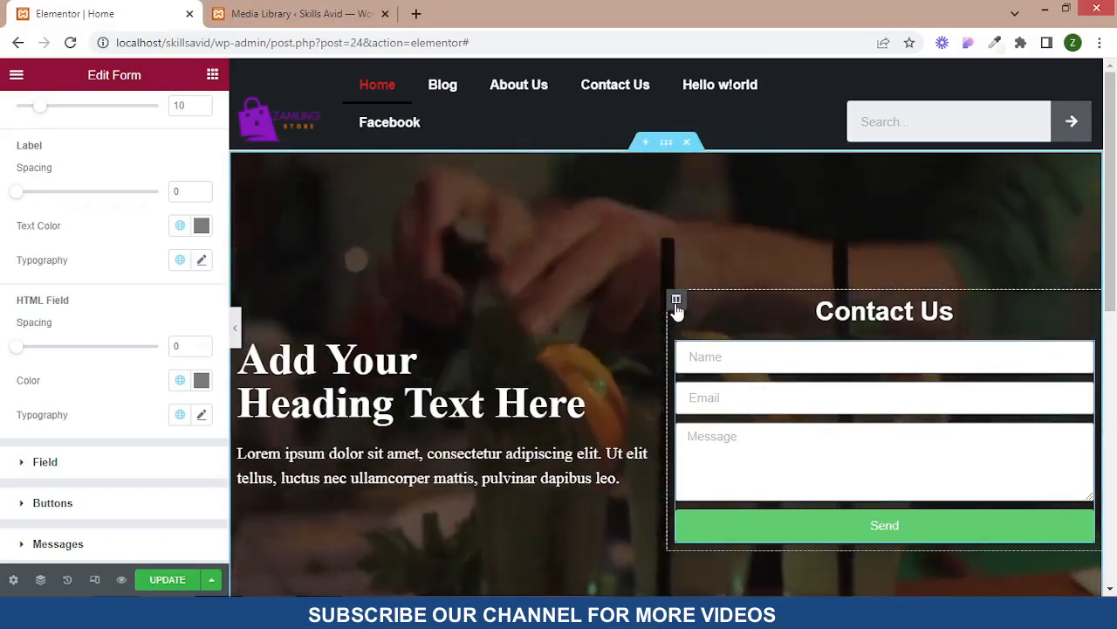
Add a new column after the contact form's column and move the "Contact Us" heading and the form into it
right_click(676, 301)
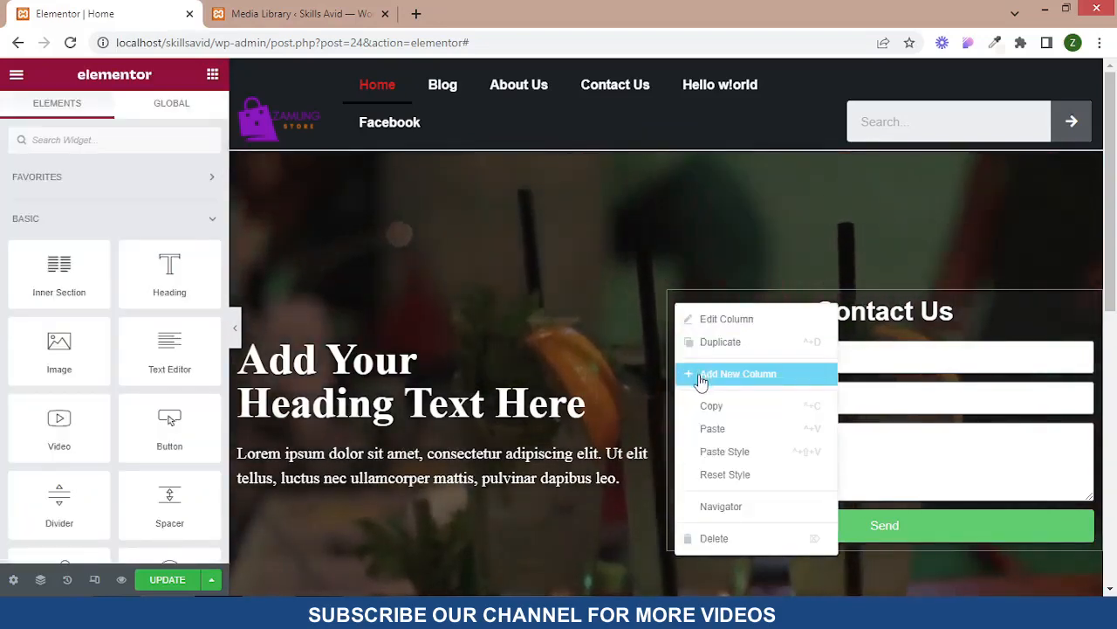
click(701, 375)
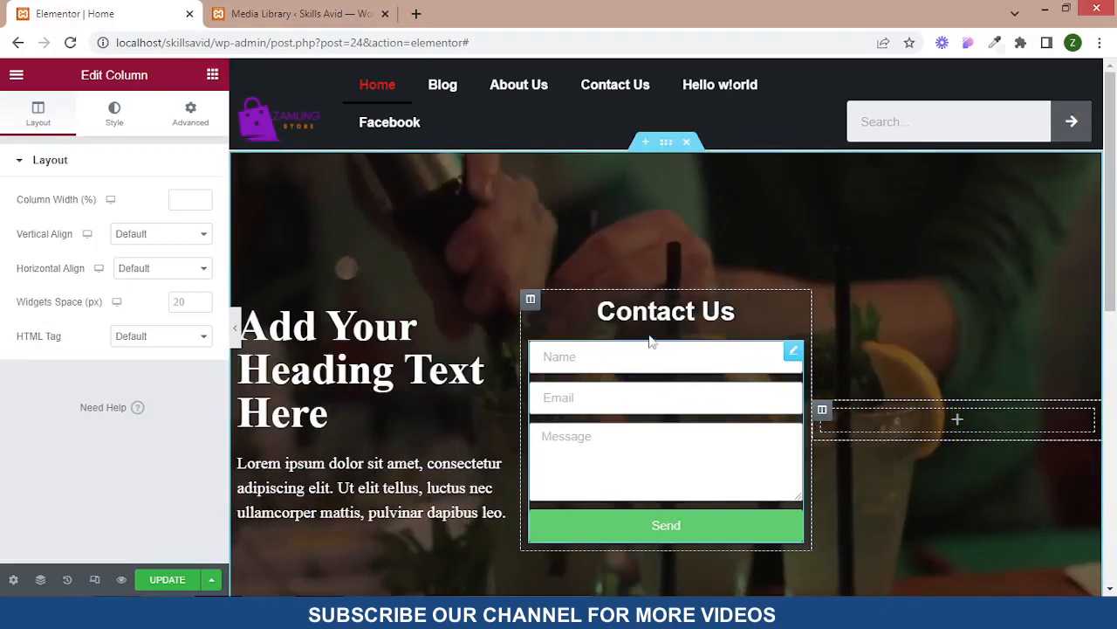
drag(793, 313, 906, 419)
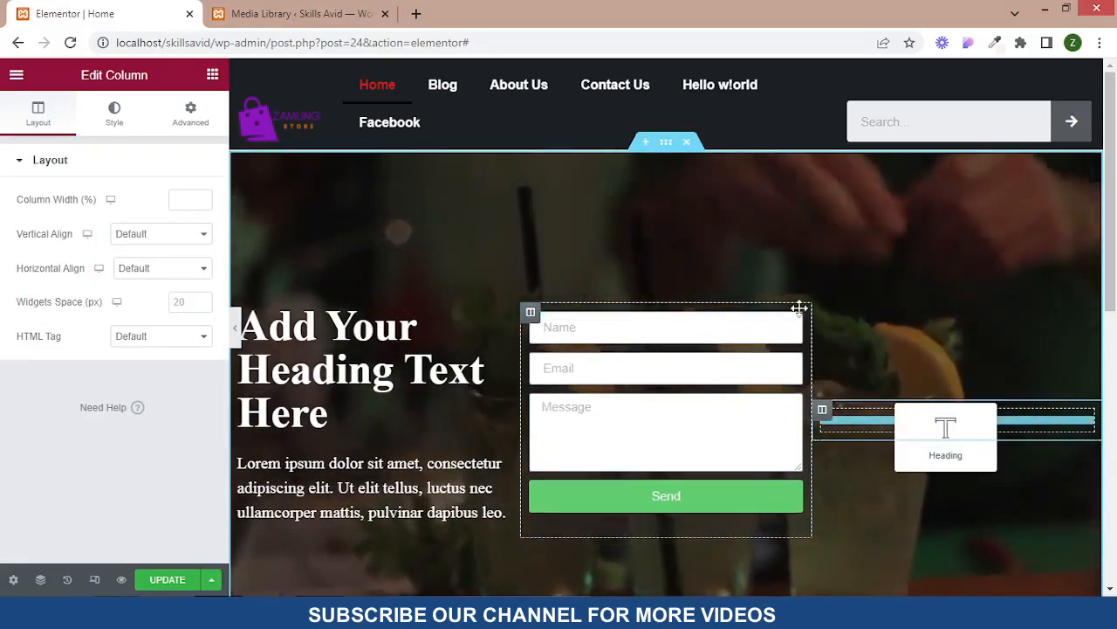
drag(794, 336, 920, 423)
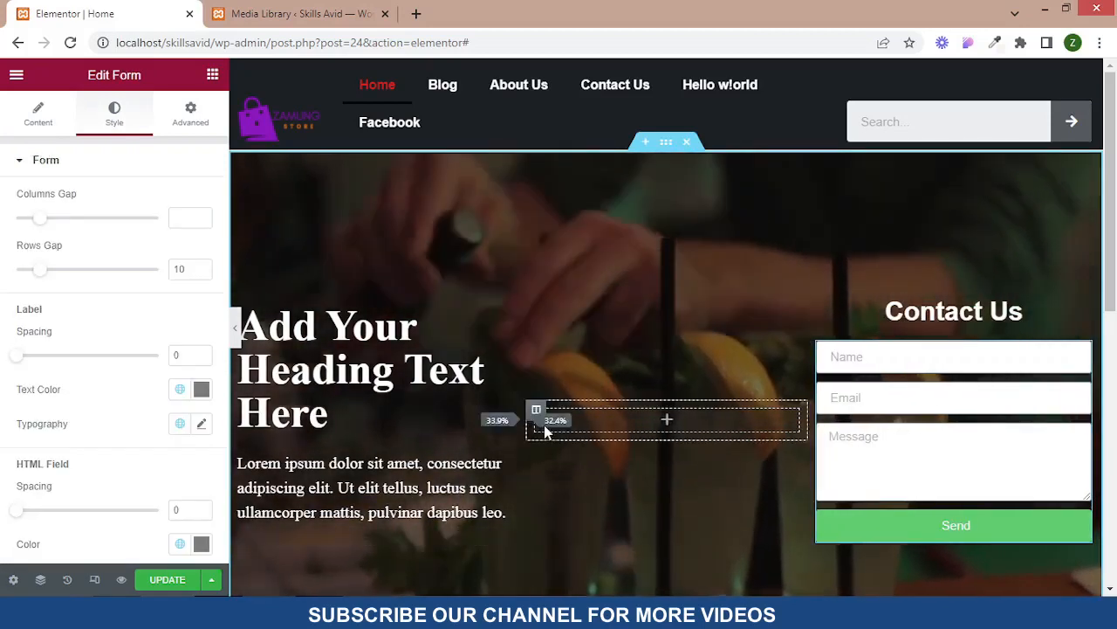
Narrow the empty middle column from both sides and place a Spacer widget in it
drag(543, 425, 626, 427)
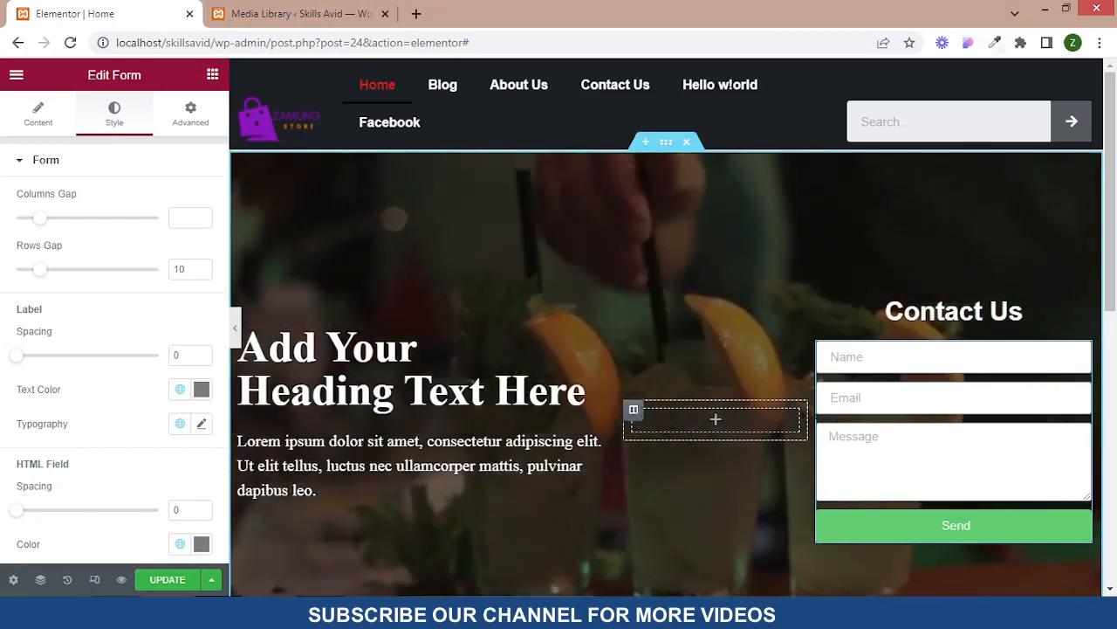
drag(808, 428, 774, 429)
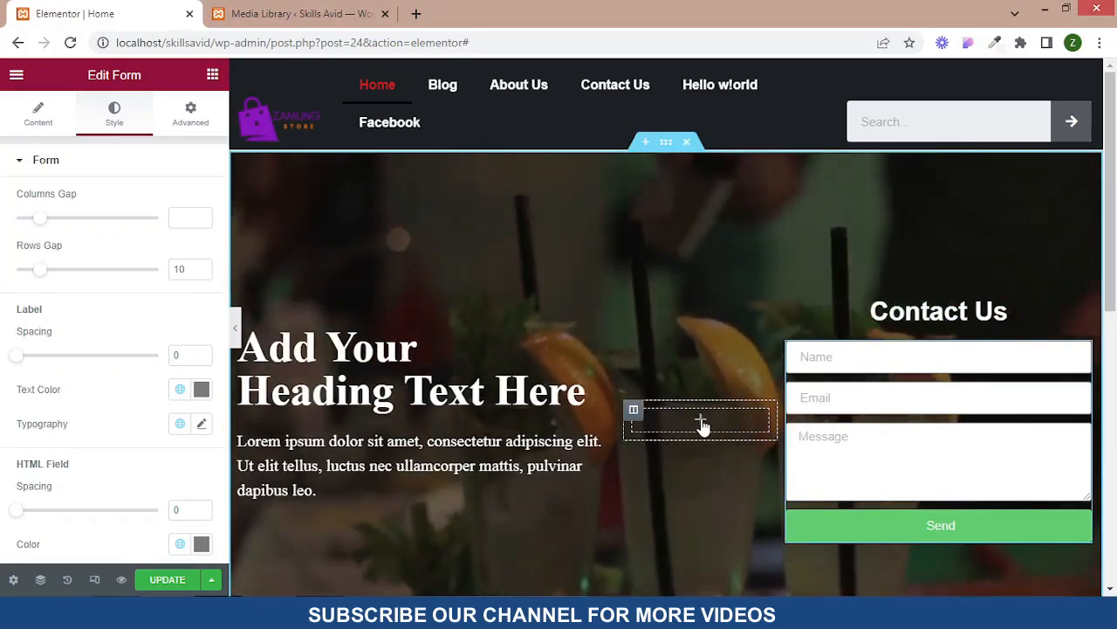
click(702, 423)
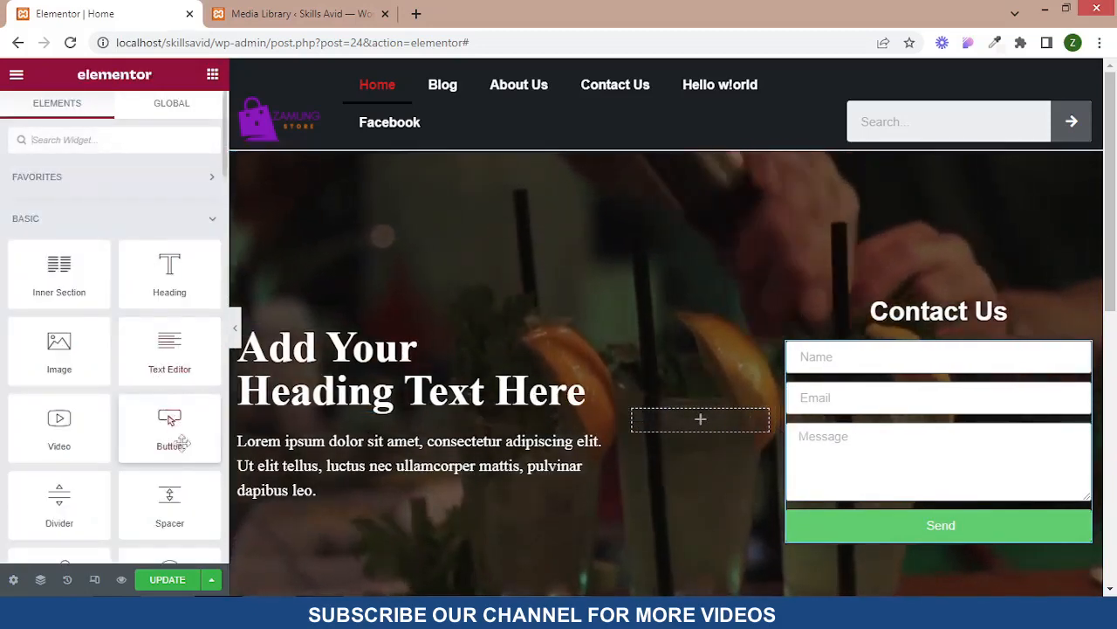
drag(174, 496, 700, 423)
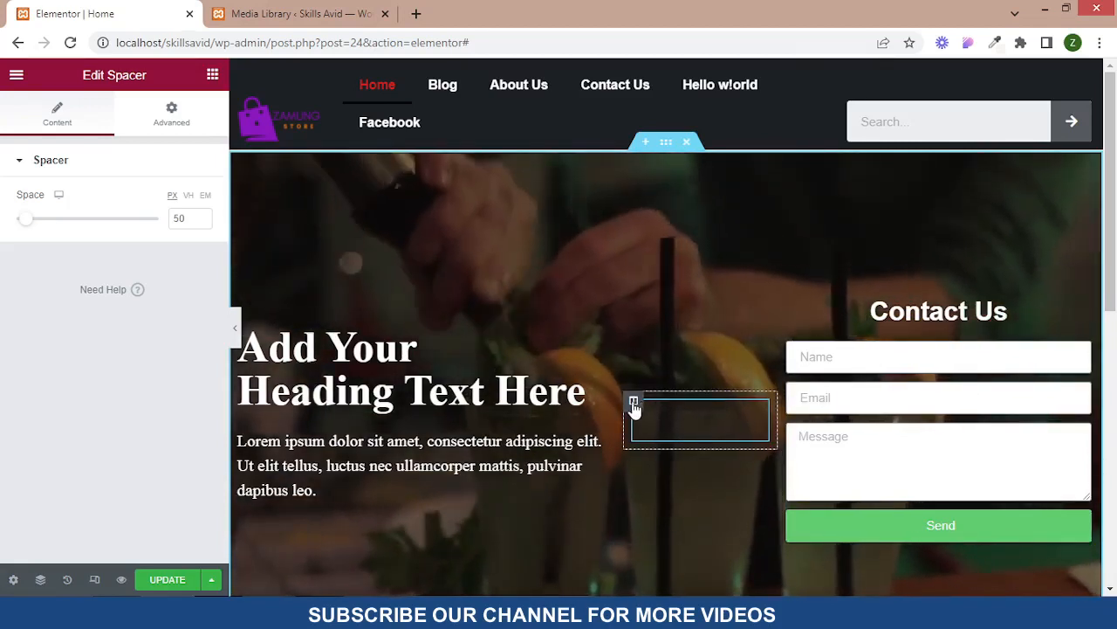
Copy the middle column and paste its style onto the column with the "Contact Us" form
right_click(635, 405)
click(650, 425)
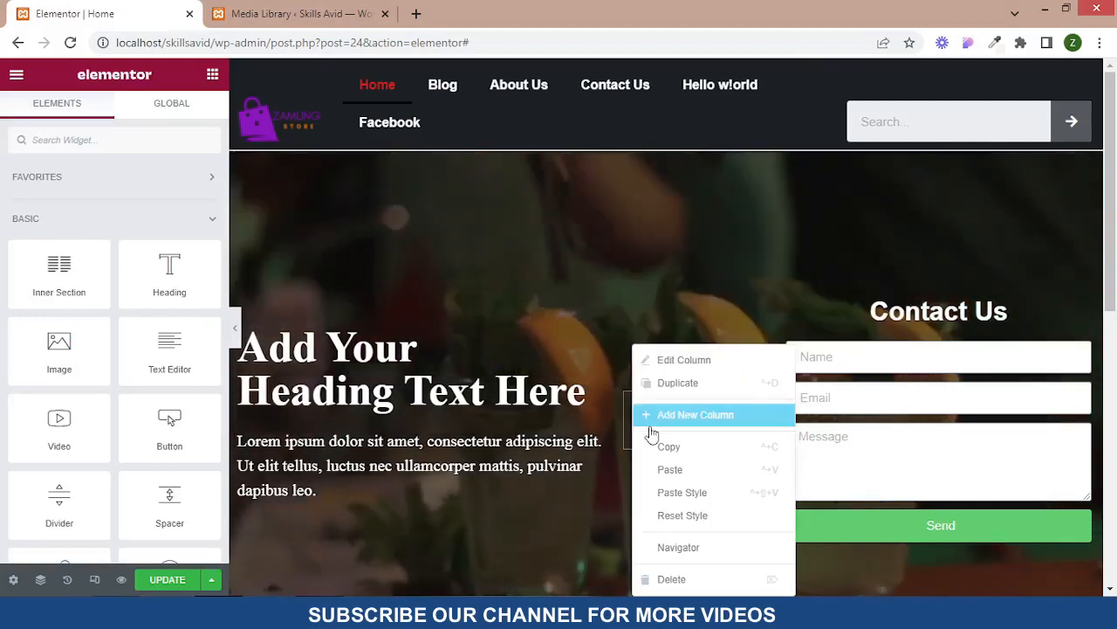
click(659, 454)
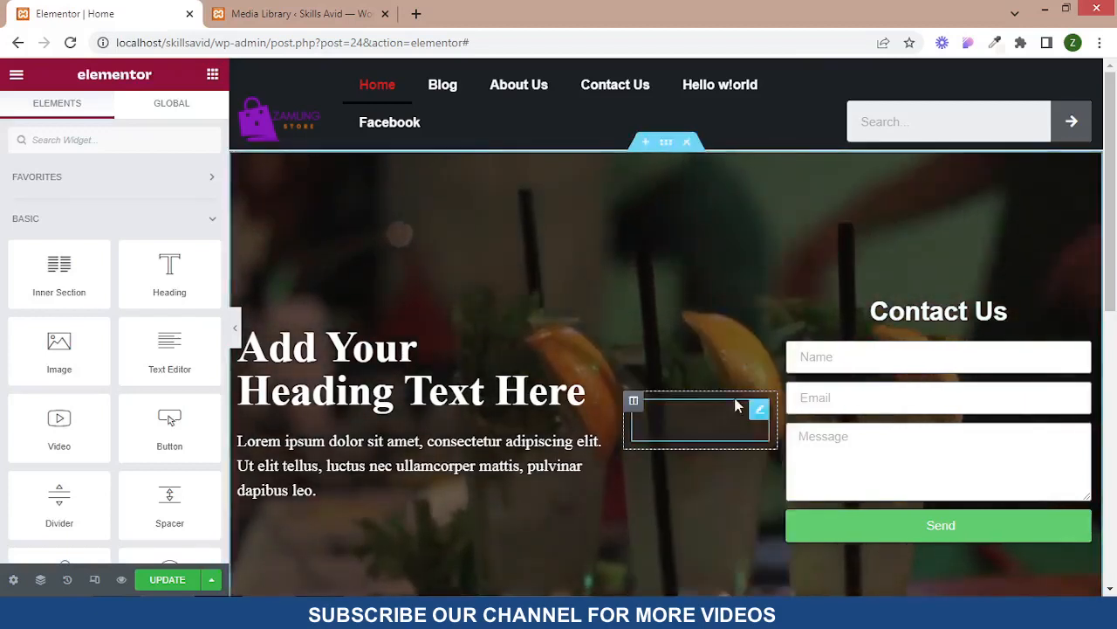
right_click(790, 310)
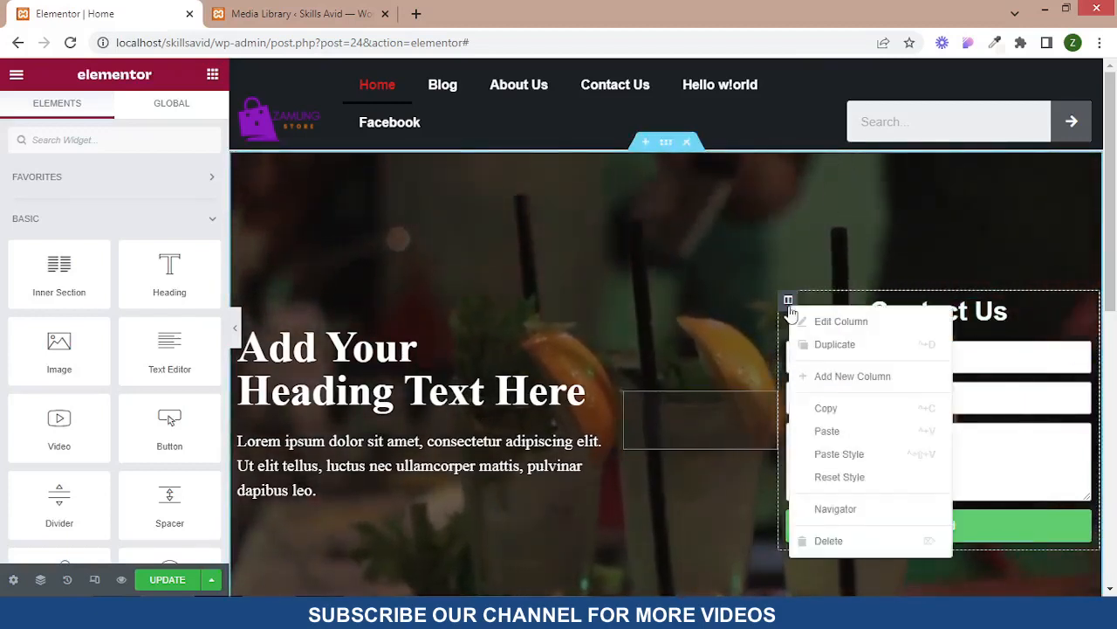
click(809, 453)
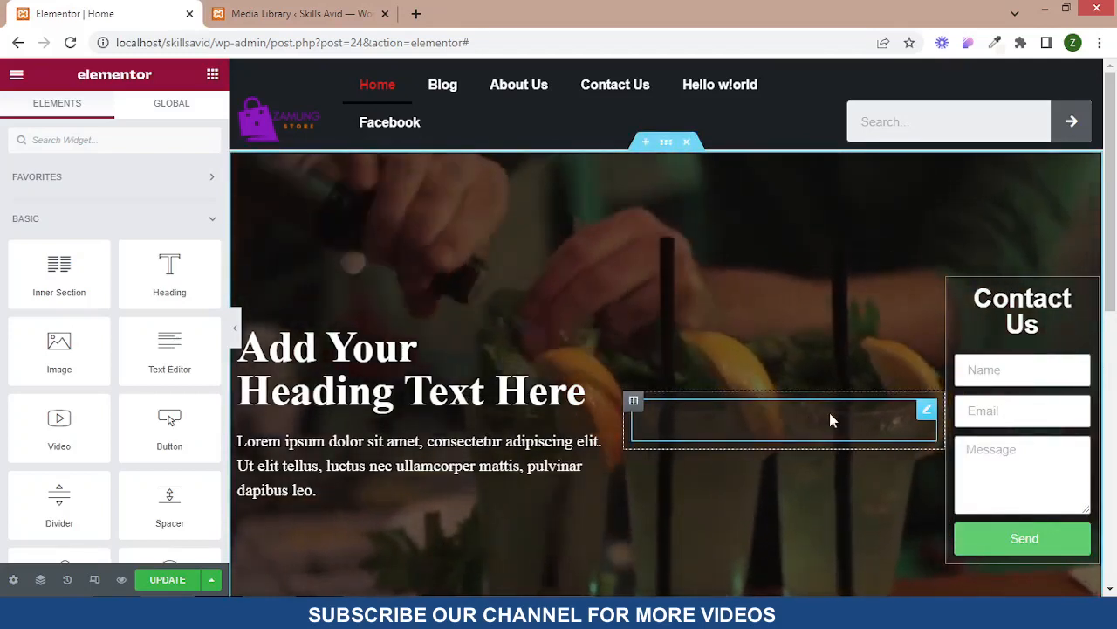
Widen the "Contact Us" form column by shrinking the middle spacer column, and preview the section at full page width
drag(944, 417, 759, 425)
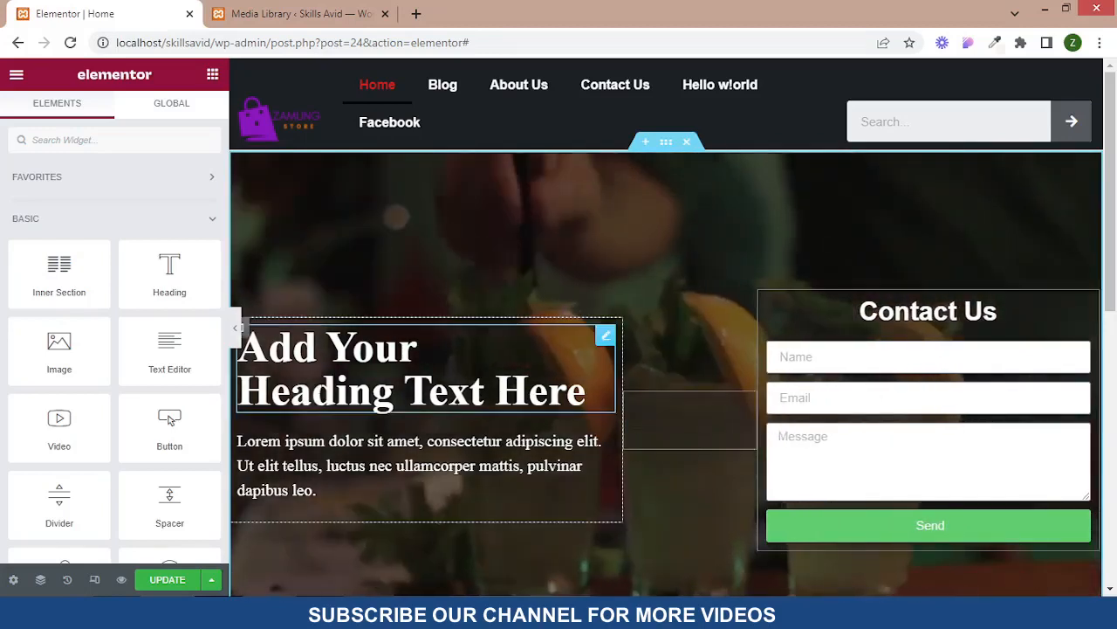
click(235, 328)
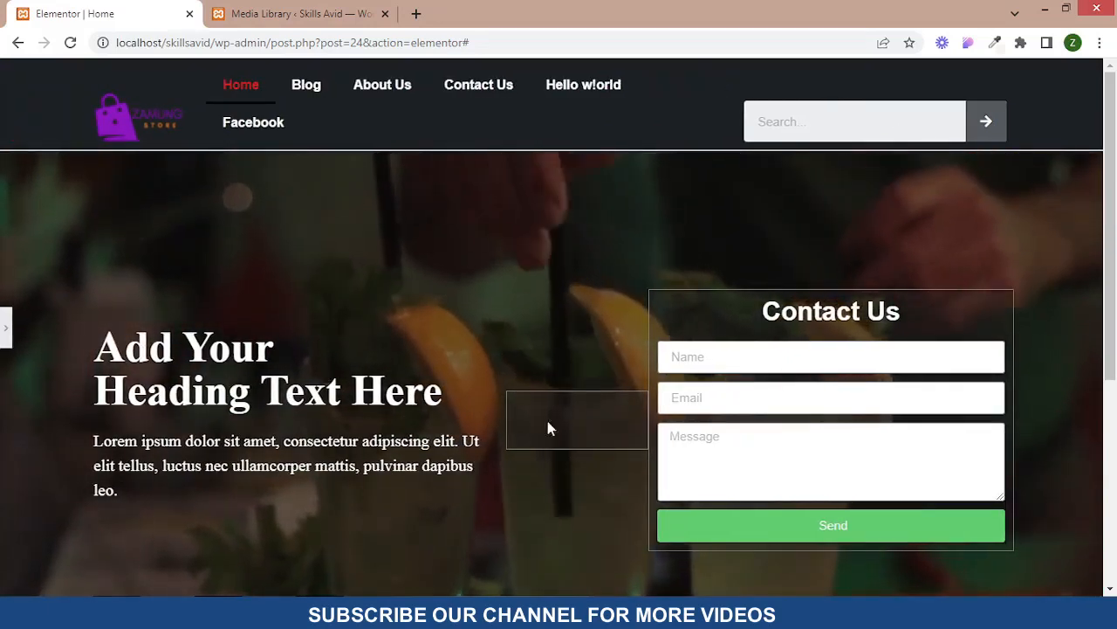
Set the middle spacer column's border type to None and preview the section at full page width
click(3, 330)
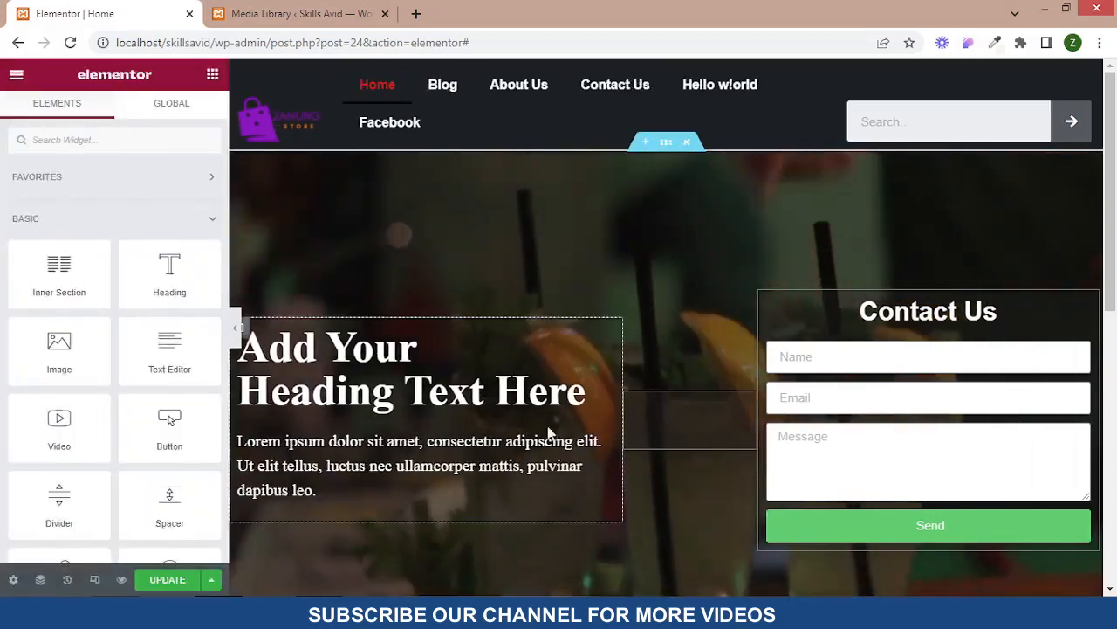
click(155, 228)
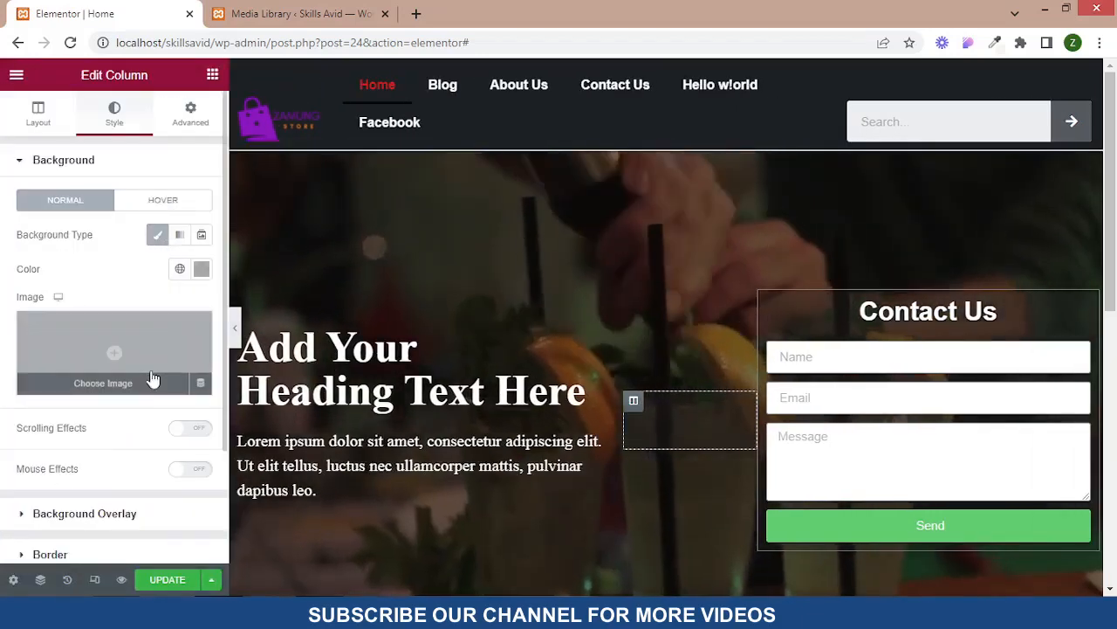
scroll(150, 384, down, 3)
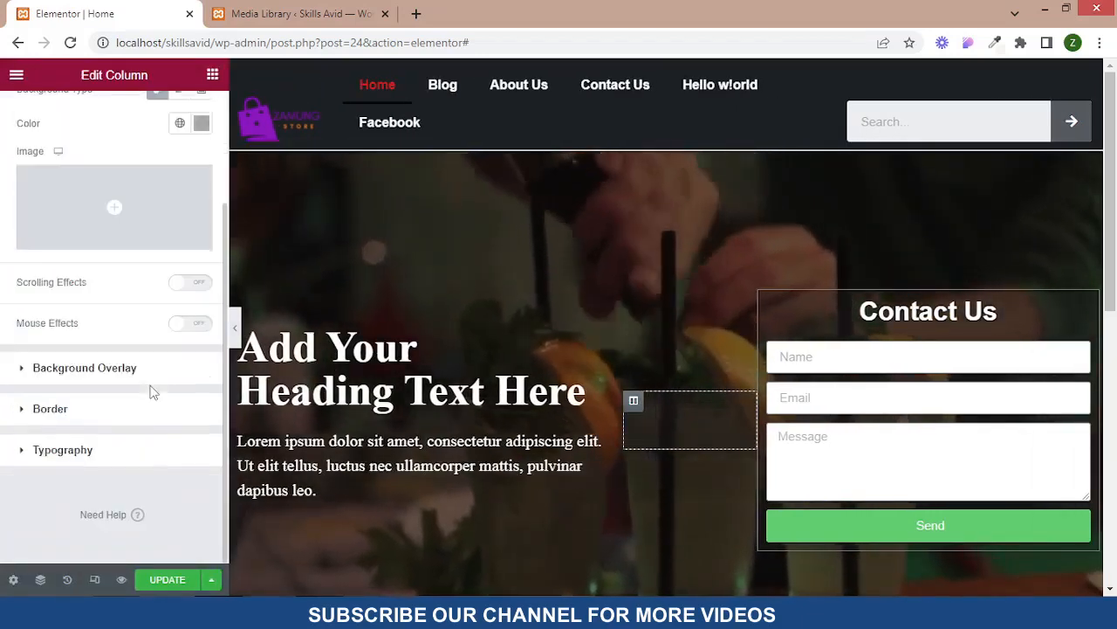
click(94, 410)
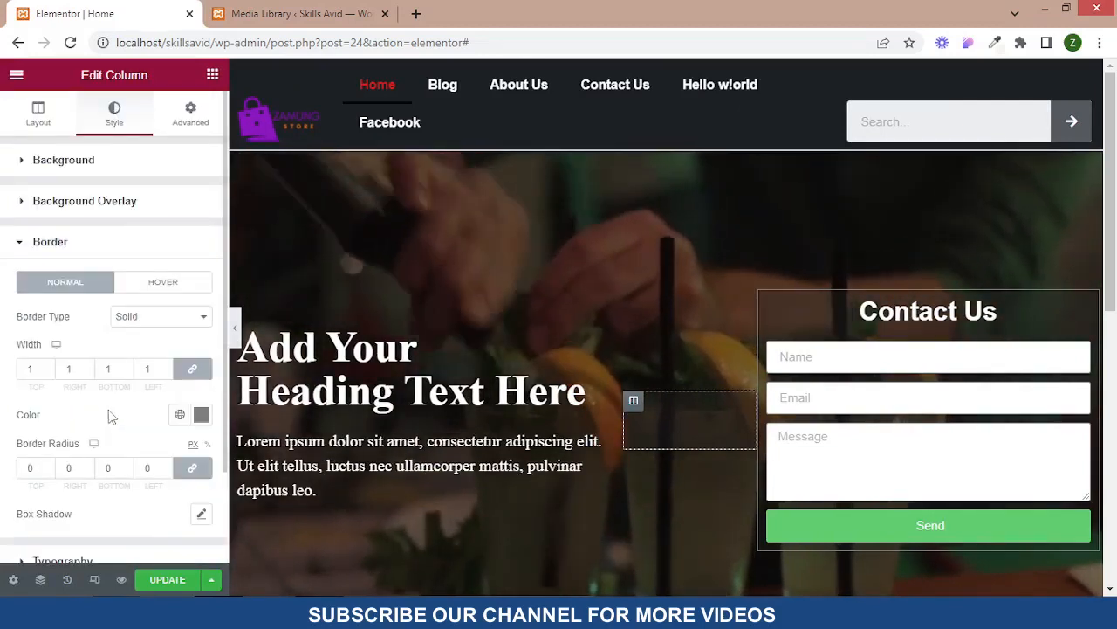
click(146, 320)
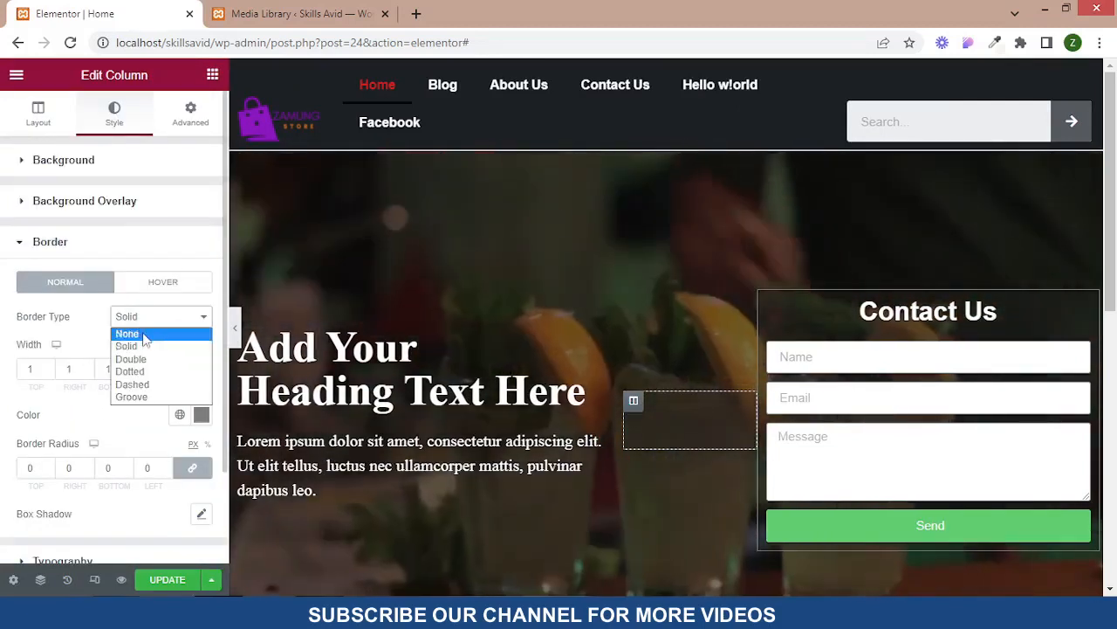
click(145, 339)
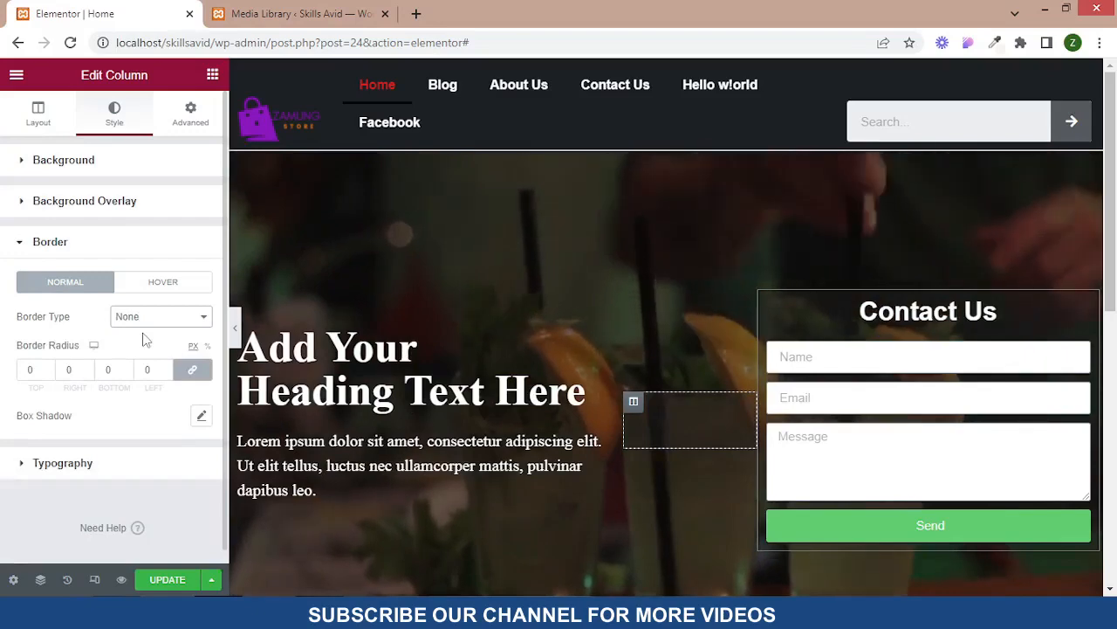
click(234, 328)
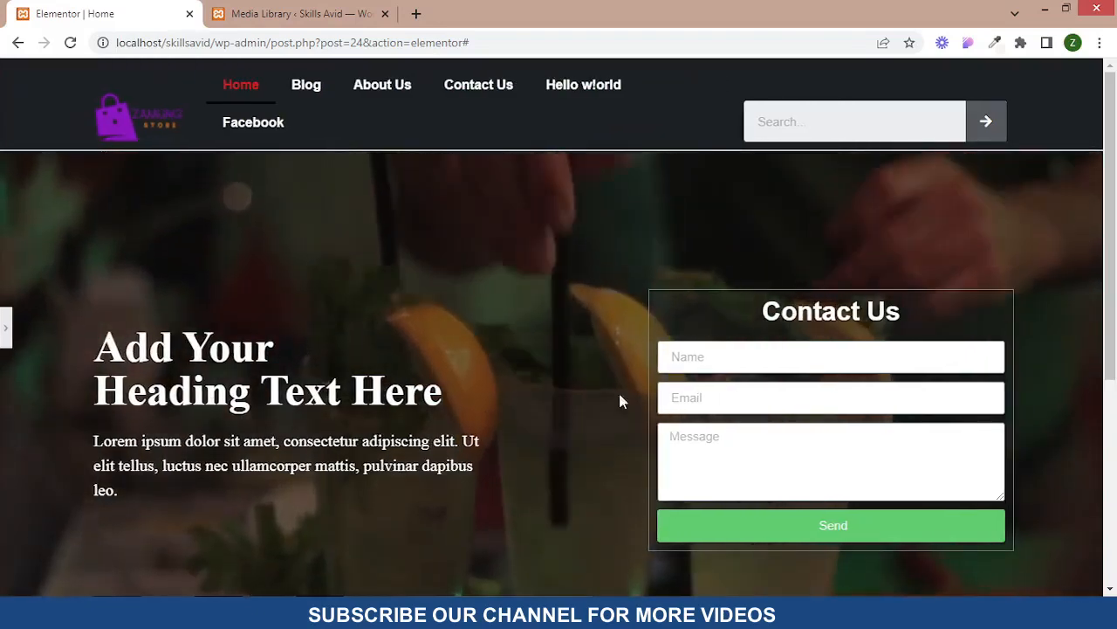
Try the solid background colour #685858 on the contact form's fields
click(5, 325)
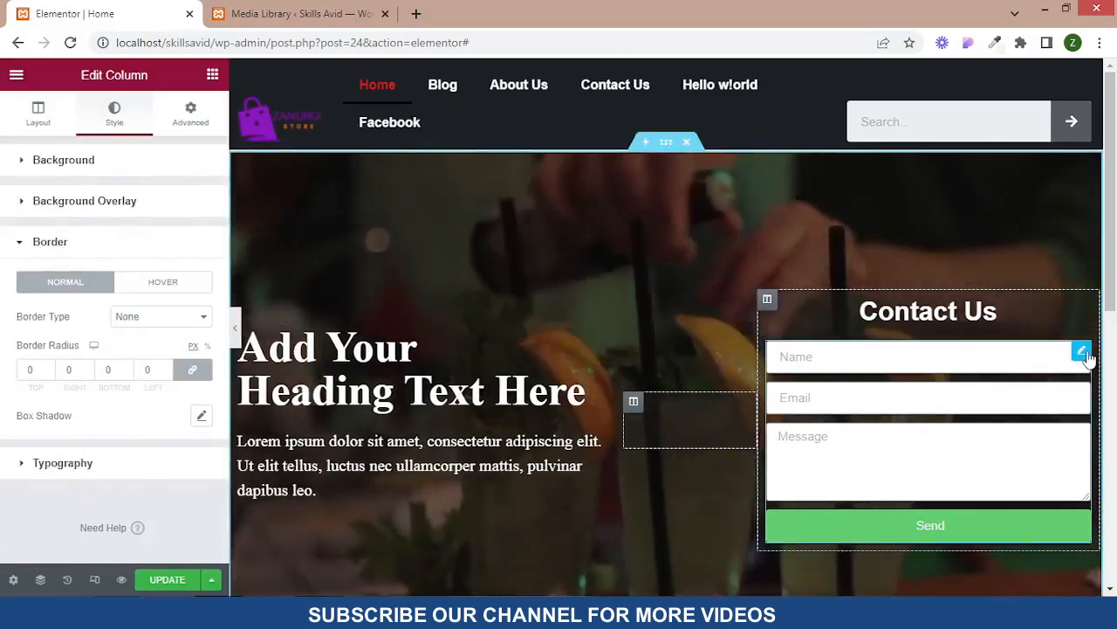
click(1082, 351)
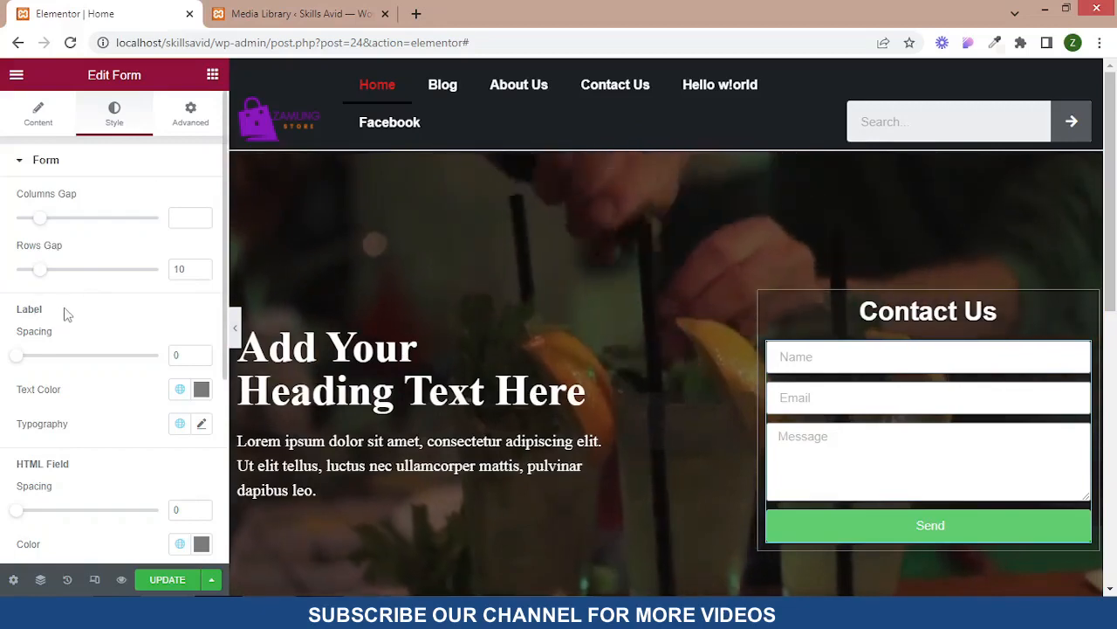
scroll(67, 314, down, 3)
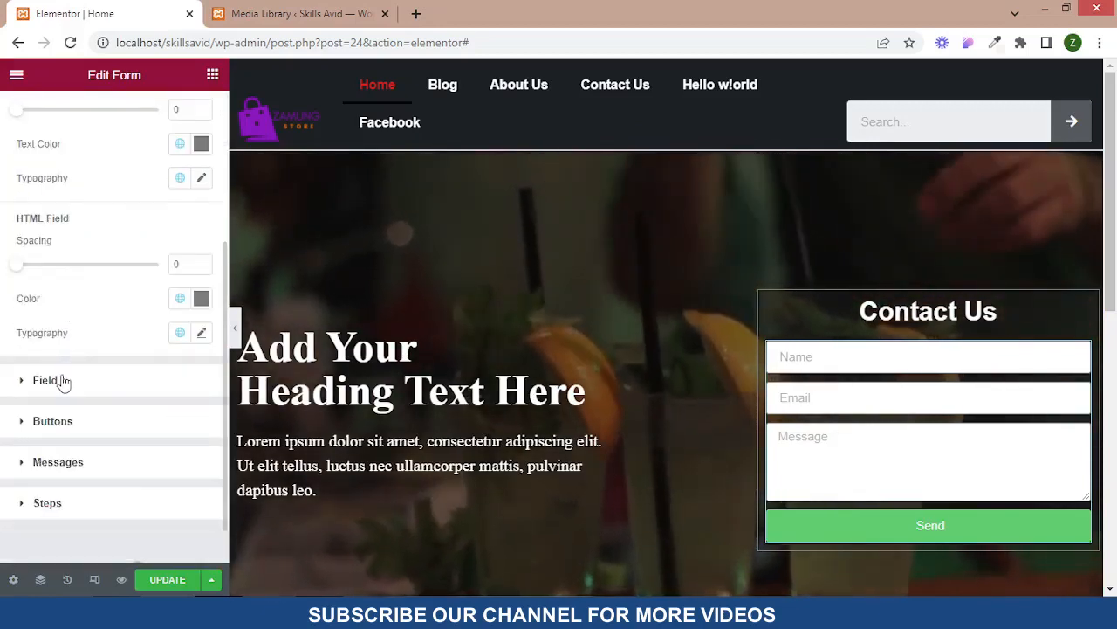
click(52, 381)
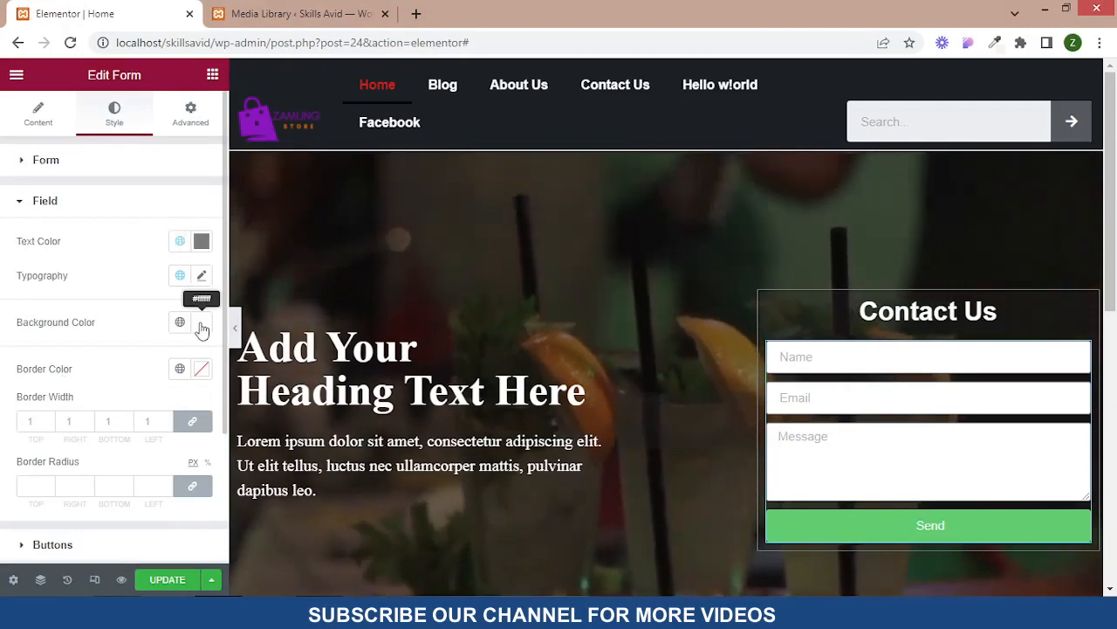
click(201, 323)
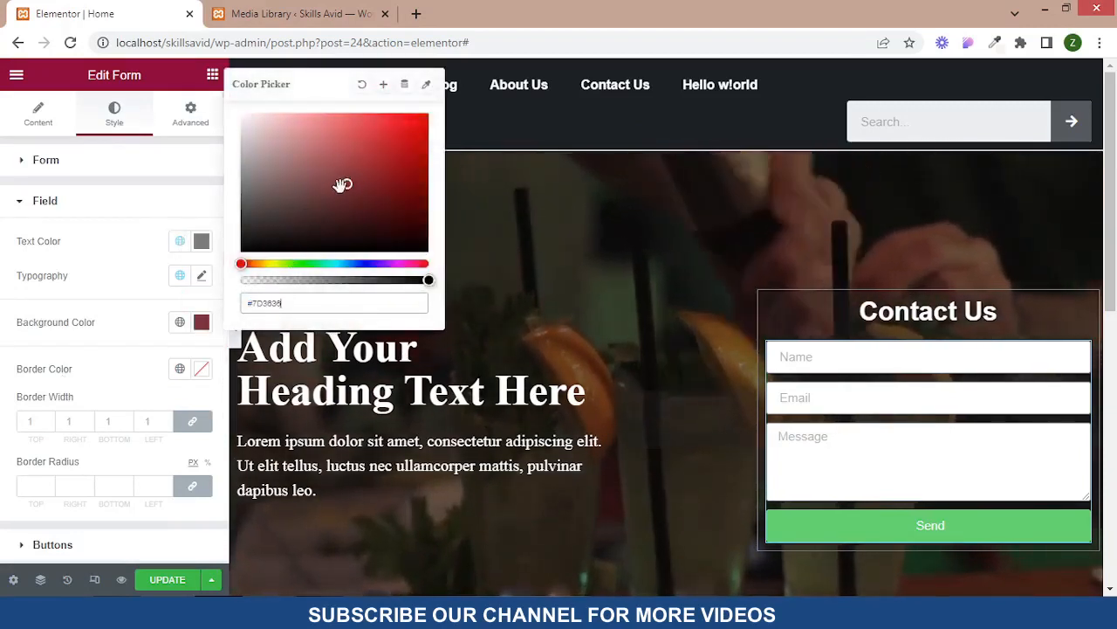
drag(342, 185, 270, 192)
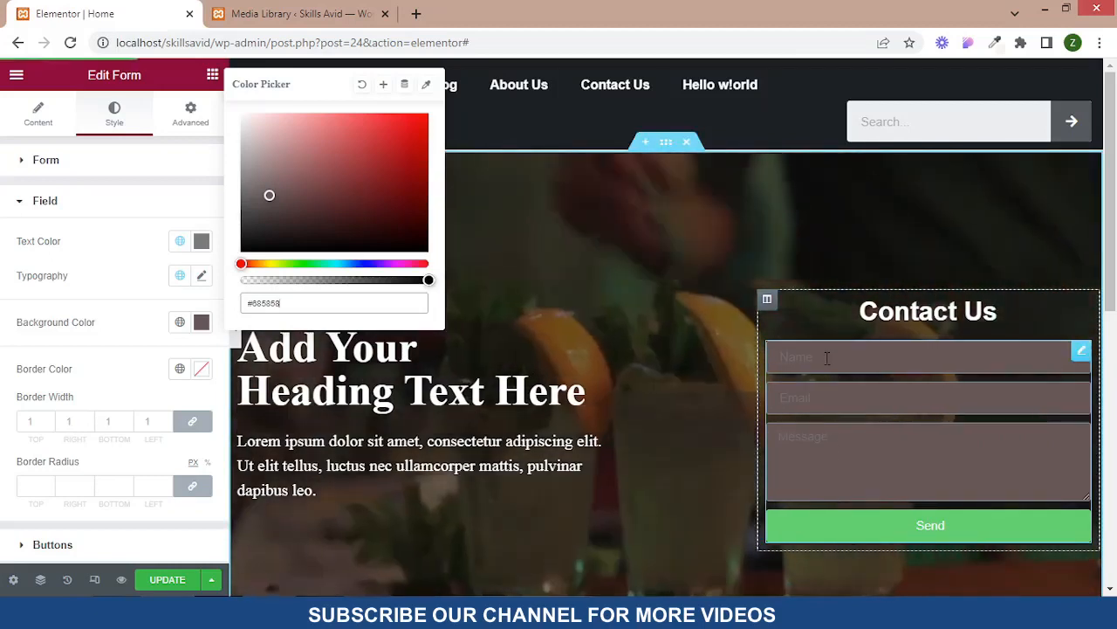
Copy the "Contact Us" column's background colour #25252554 and apply it as the background colour of the form's fields
click(767, 300)
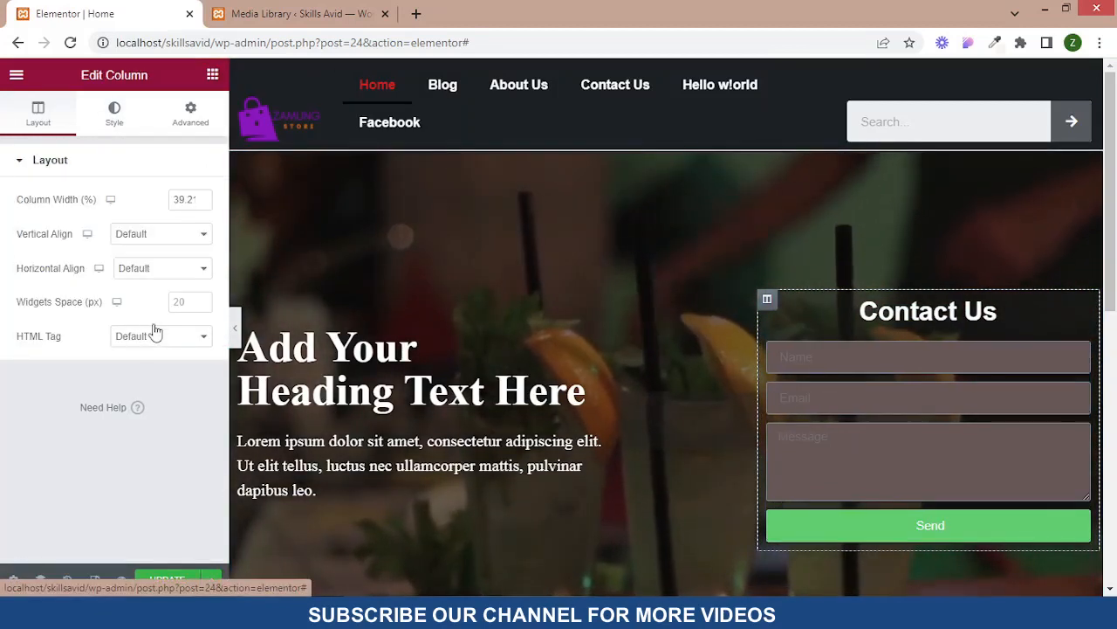
click(201, 269)
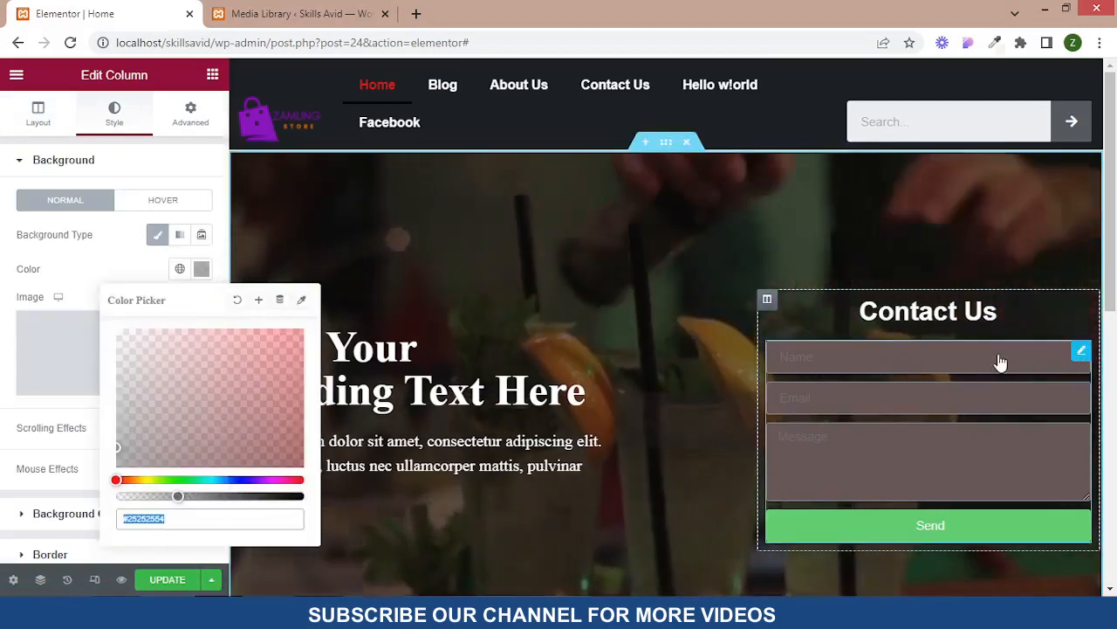
click(971, 361)
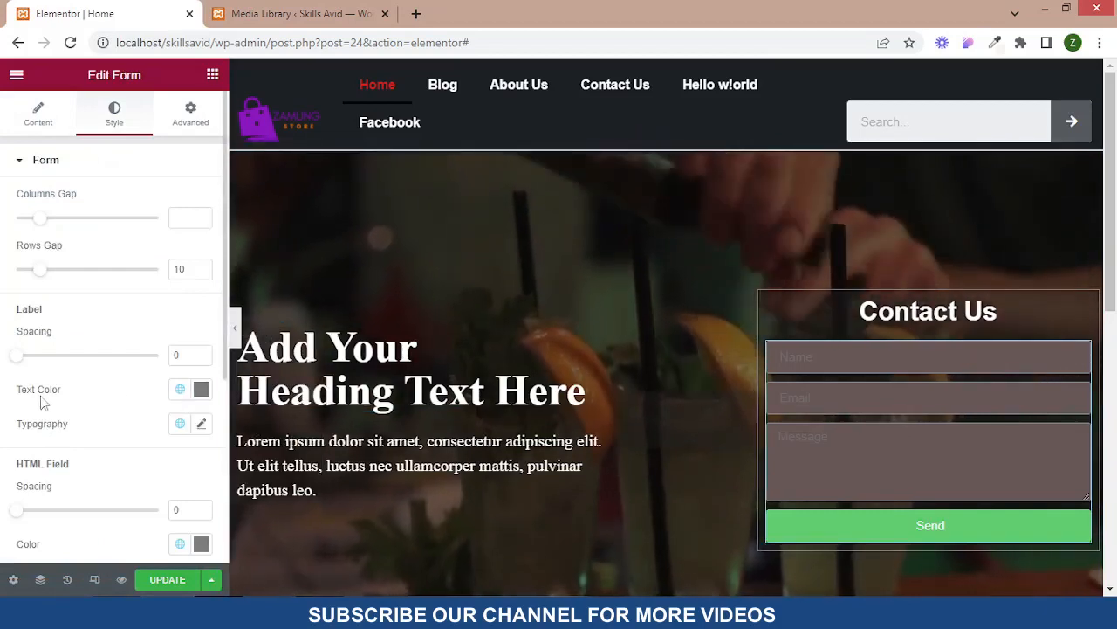
scroll(72, 402, down, 3)
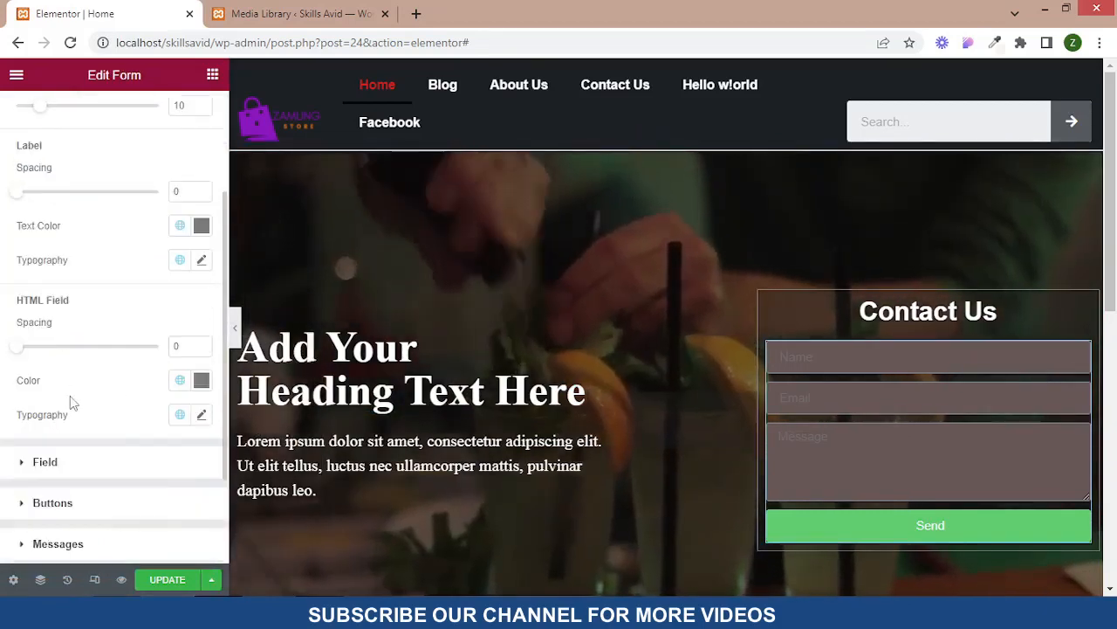
click(45, 380)
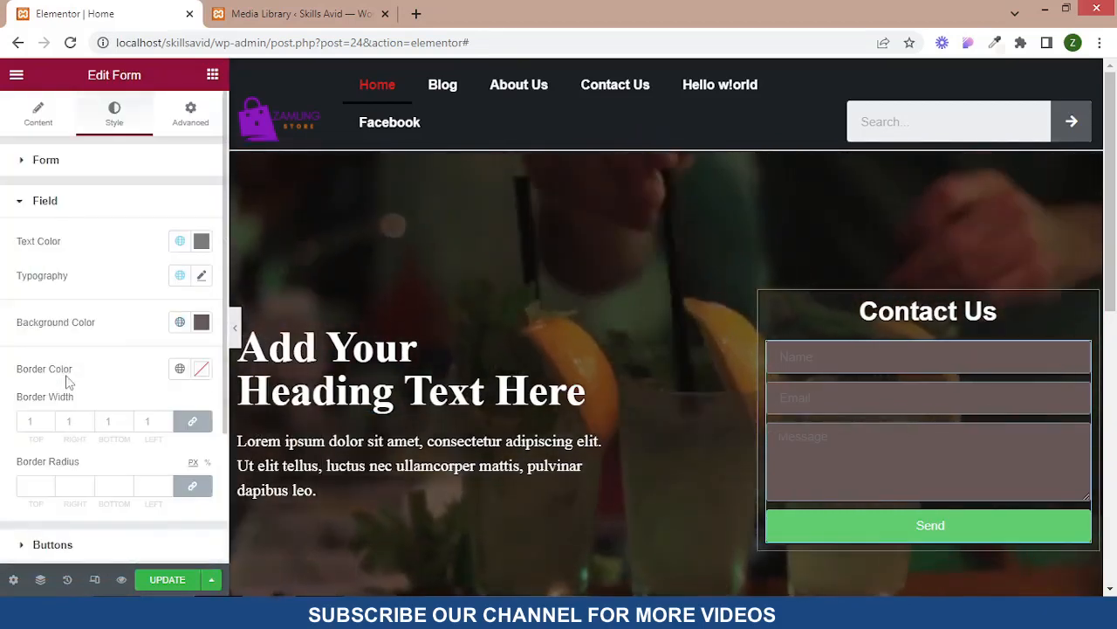
click(201, 322)
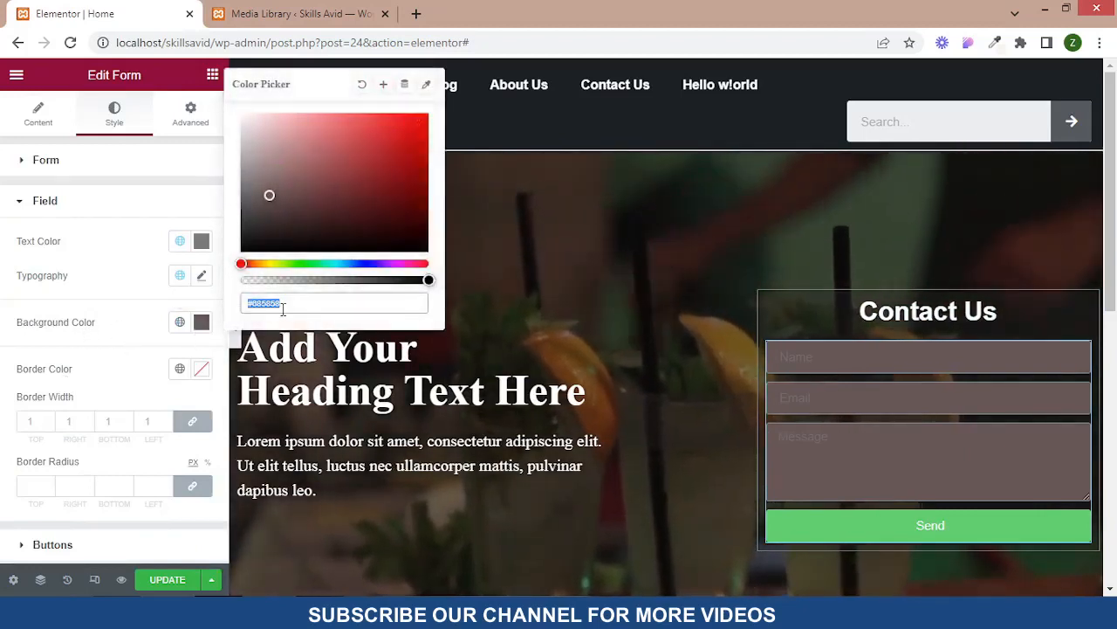
text(#25252554)
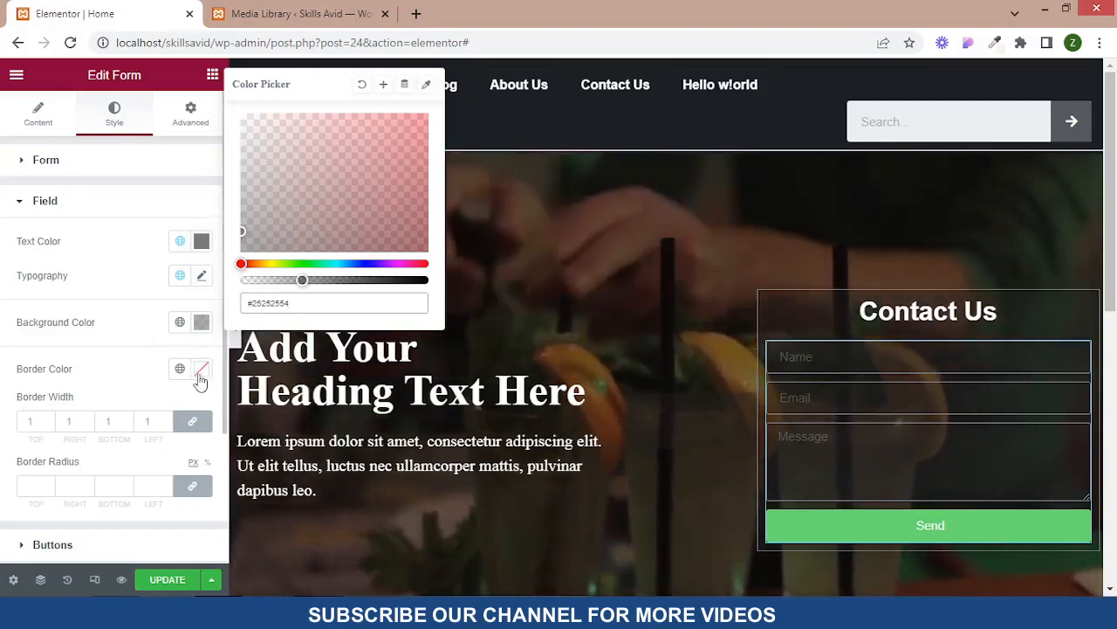
Try a border width of 10 on all sides of the form's fields and return it to 1
click(38, 421)
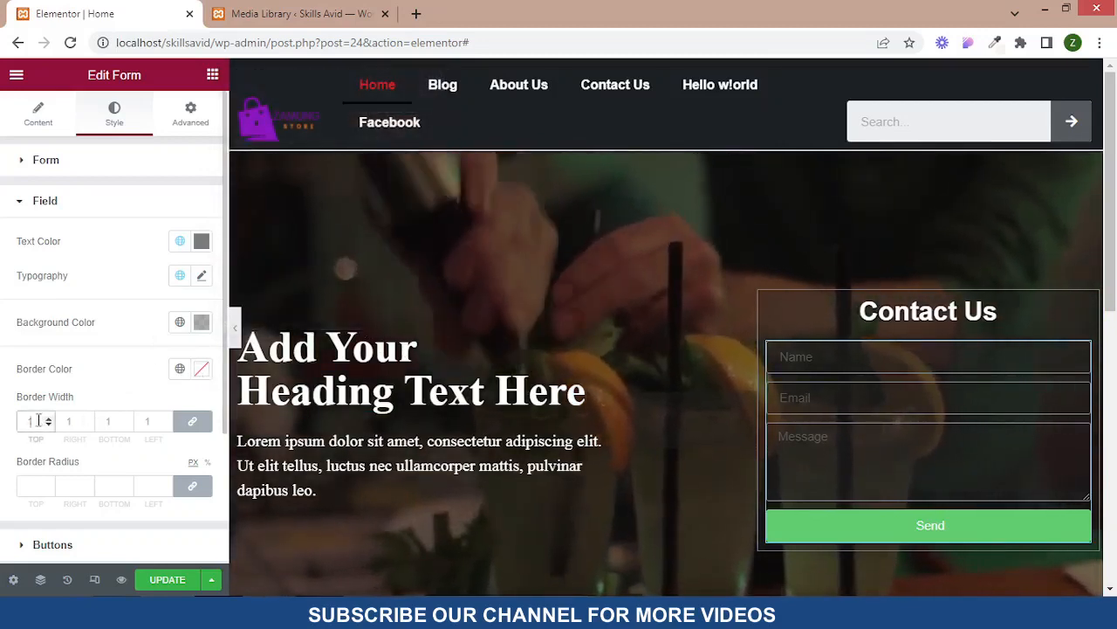
text(0)
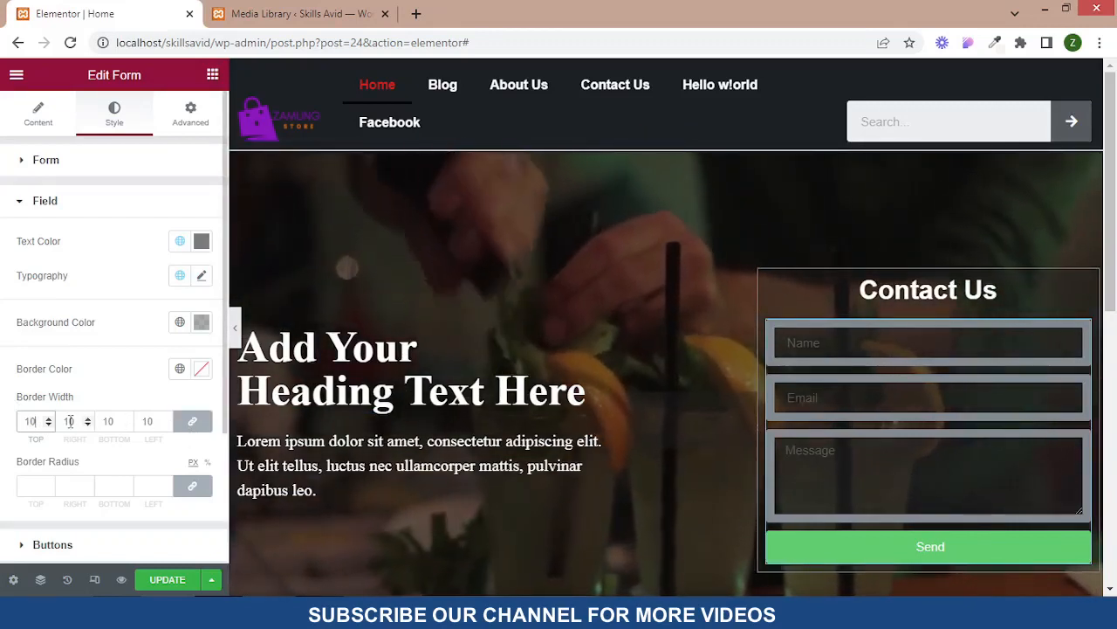
key(BackSpace)
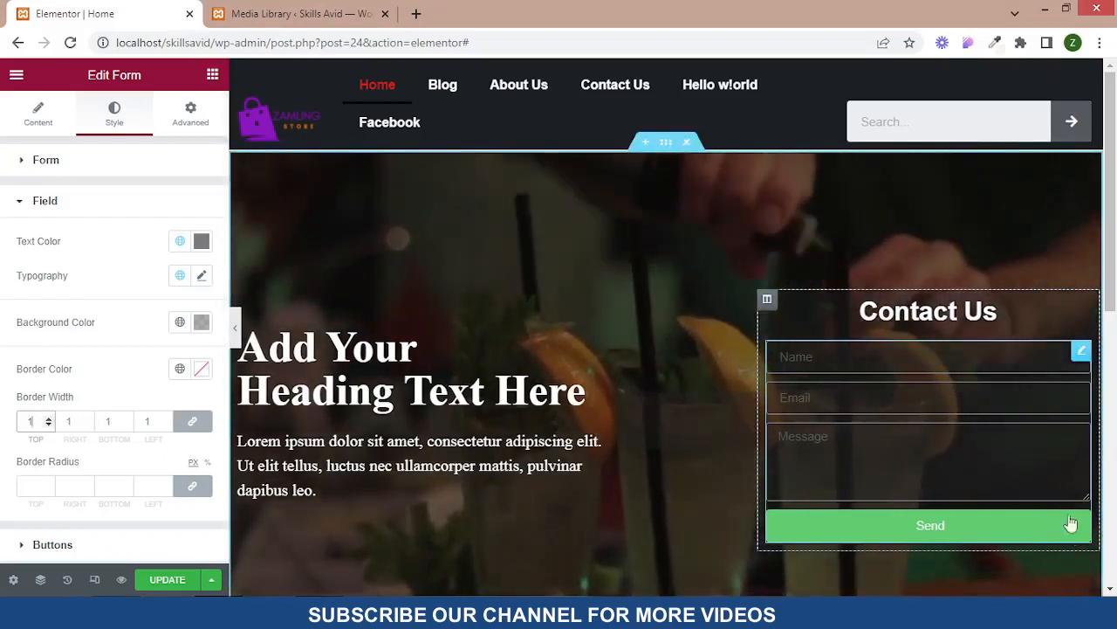
Set the background colour of the form's "Send" button to #25252554
scroll(75, 301, down, 2)
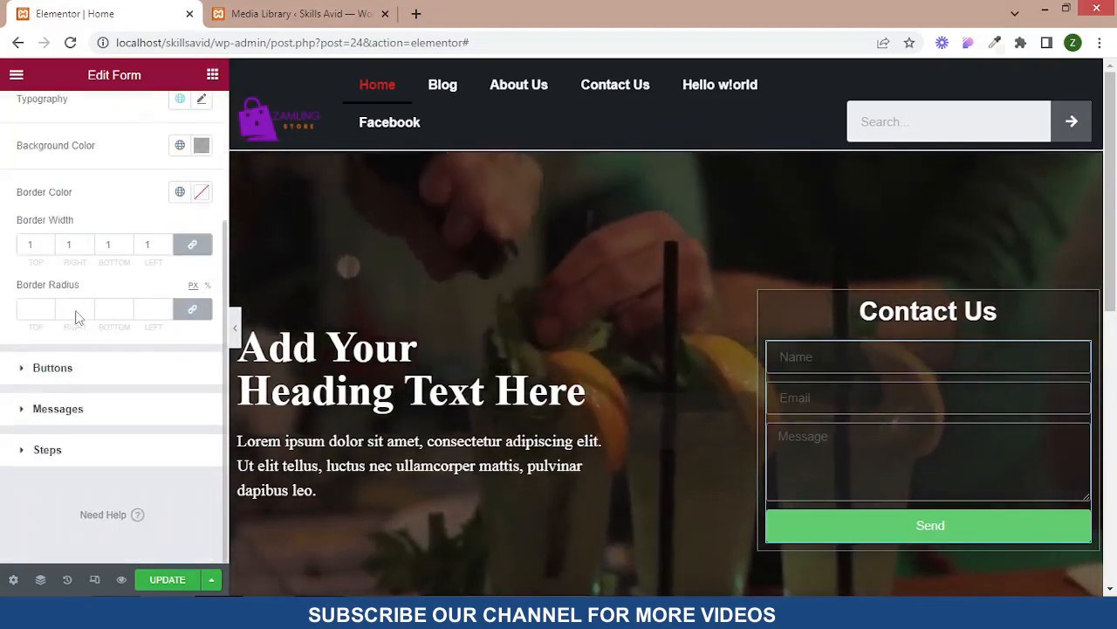
click(52, 367)
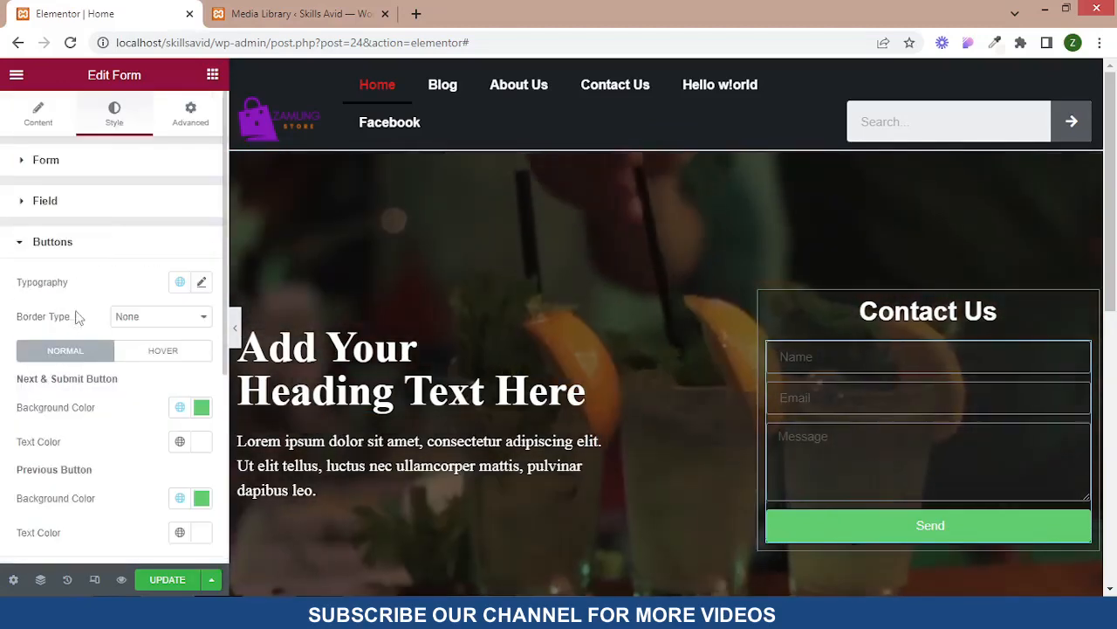
click(202, 409)
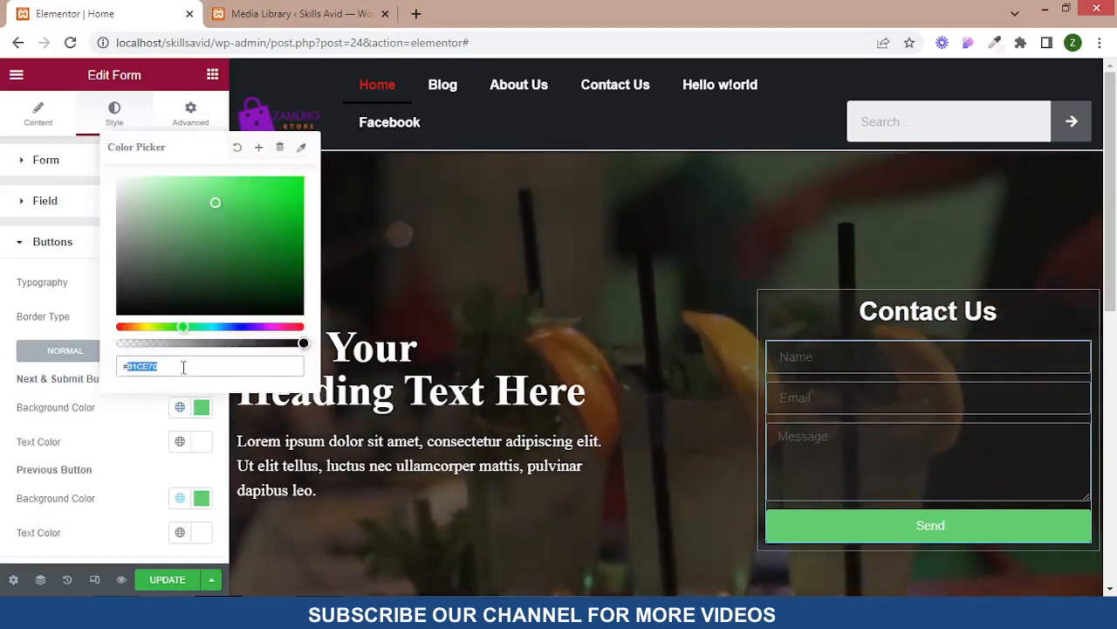
text(#25252564)
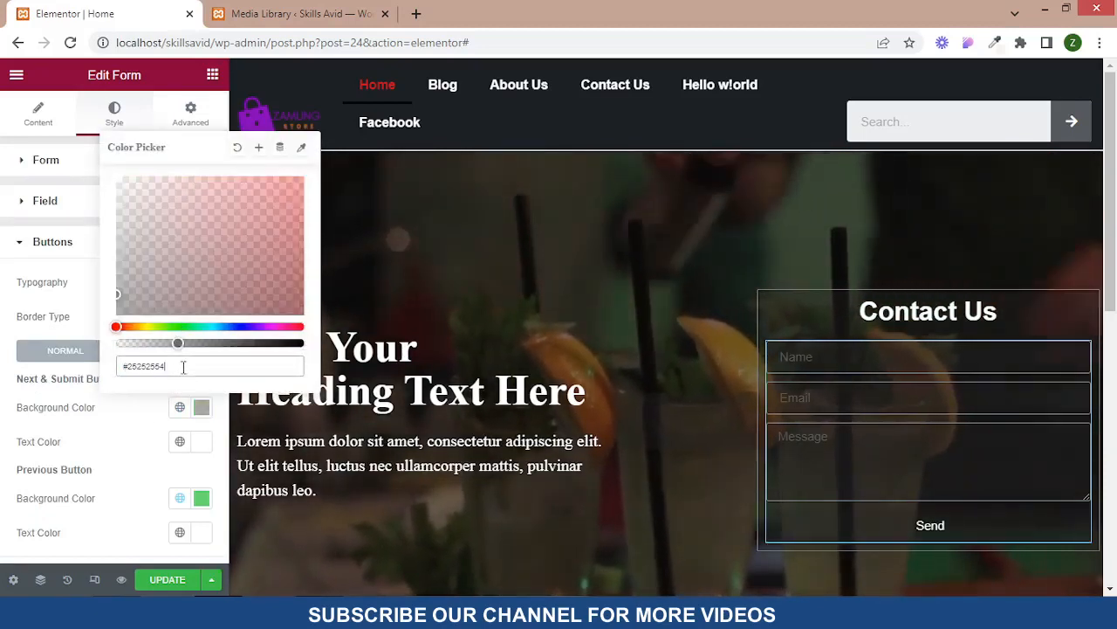
click(2, 374)
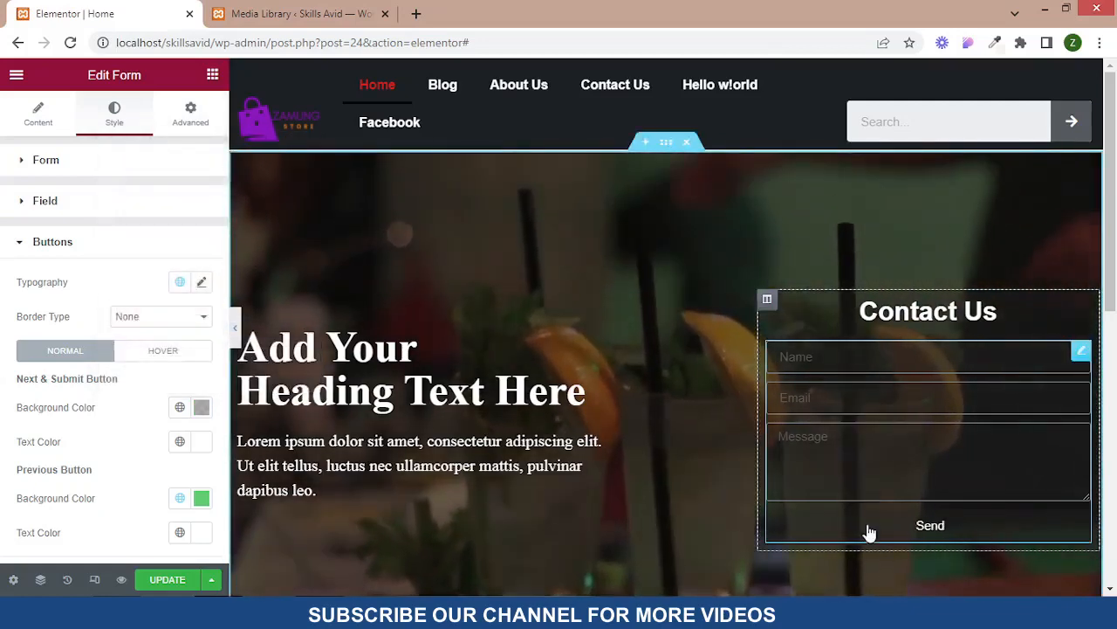
Give the form's "Send" button a Solid border with a width of 1 on all sides
scroll(83, 472, down, 2)
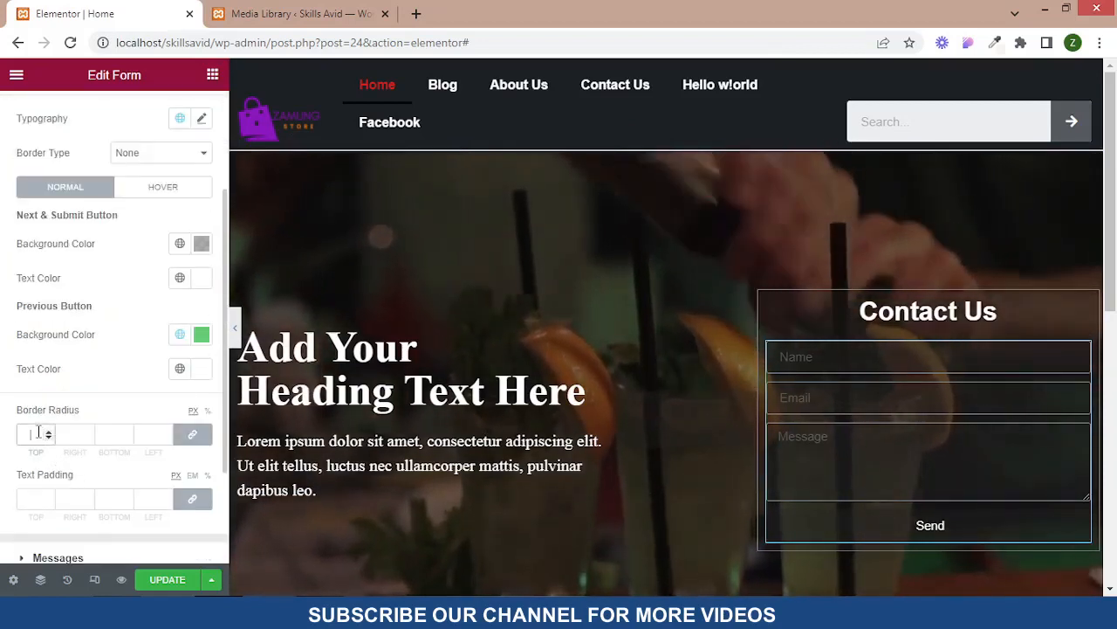
click(38, 433)
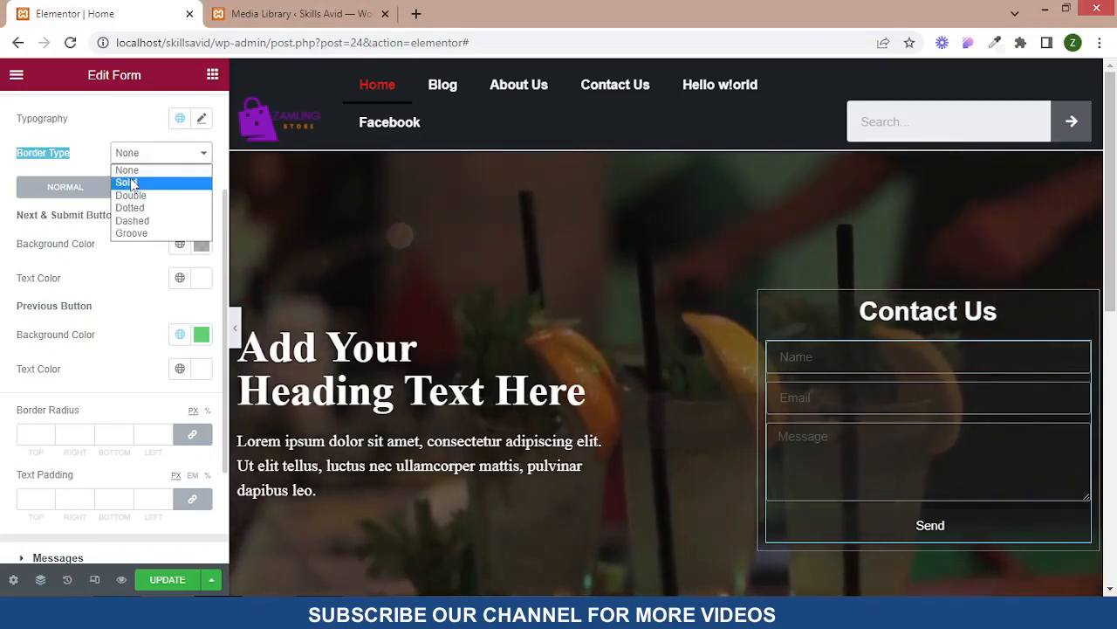
click(128, 183)
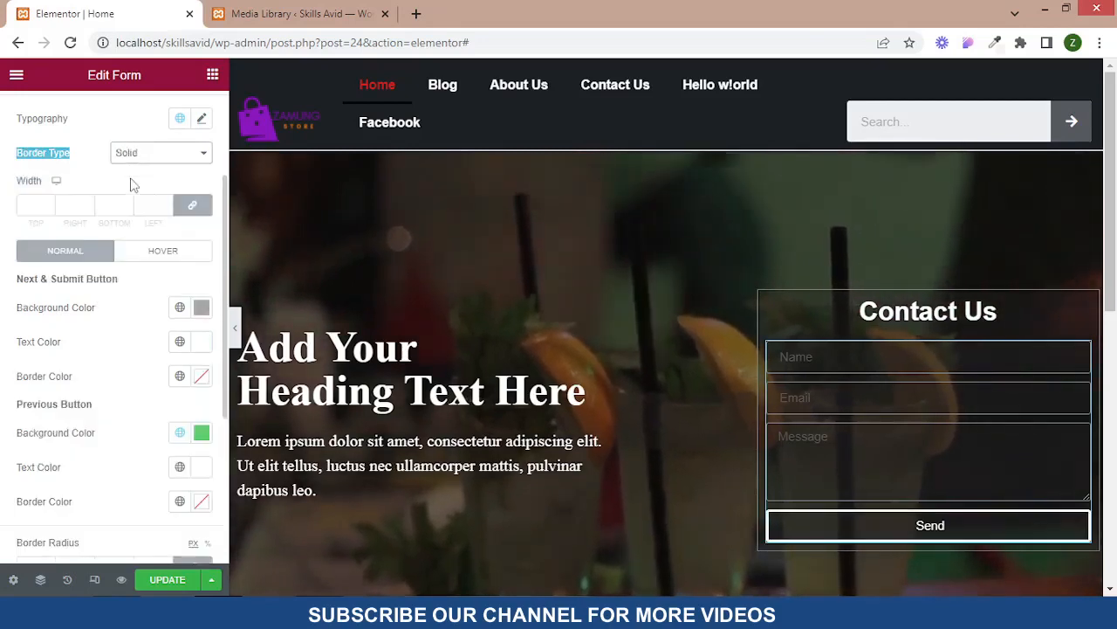
click(34, 204)
text(1)
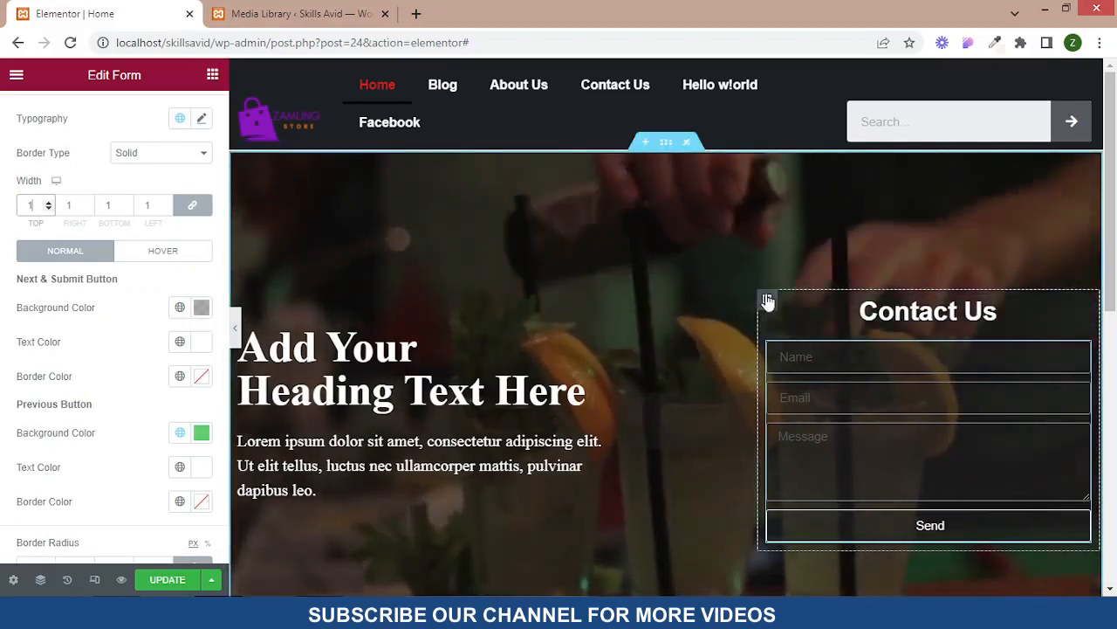
Copy the "Contact Us" column's border colour #807D7D and apply it as the border colour of the form's "Send" button
click(271, 274)
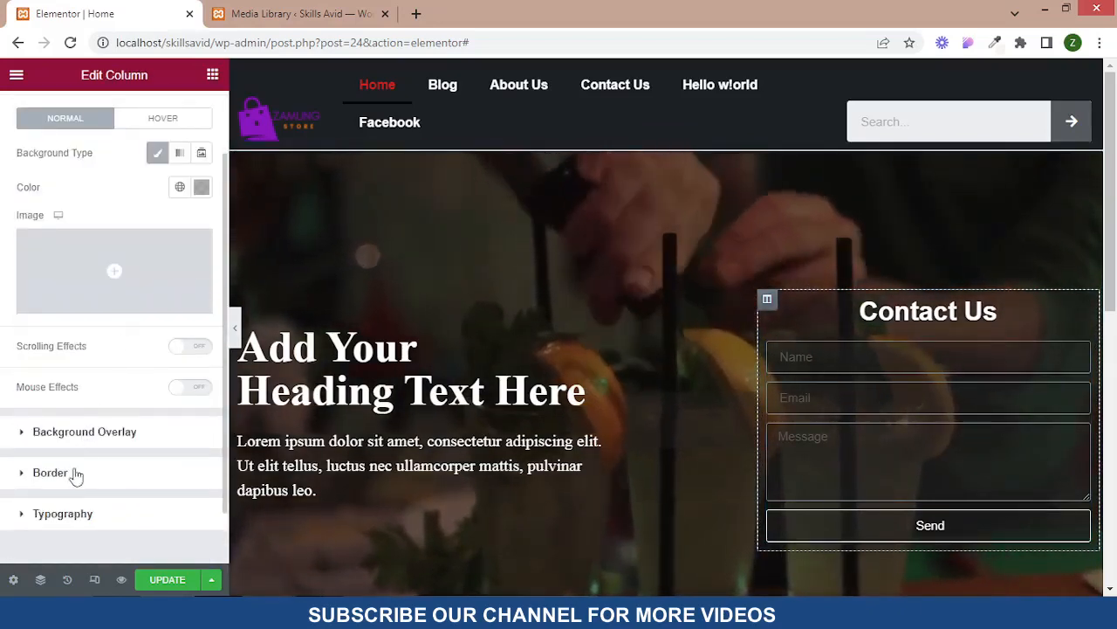
click(76, 474)
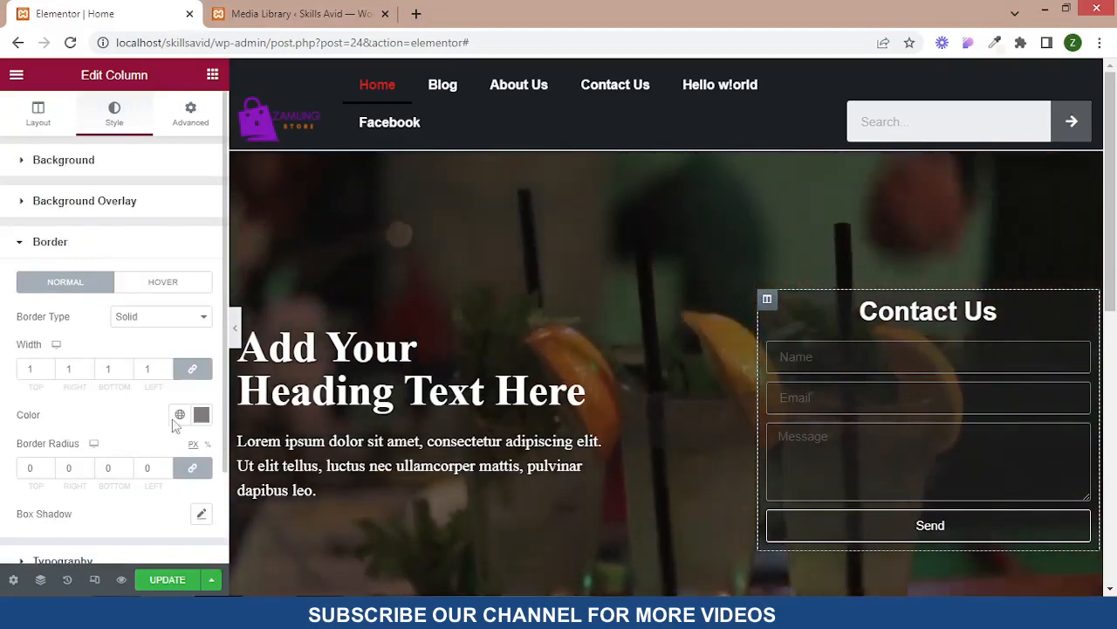
click(201, 415)
key(ctrl+c)
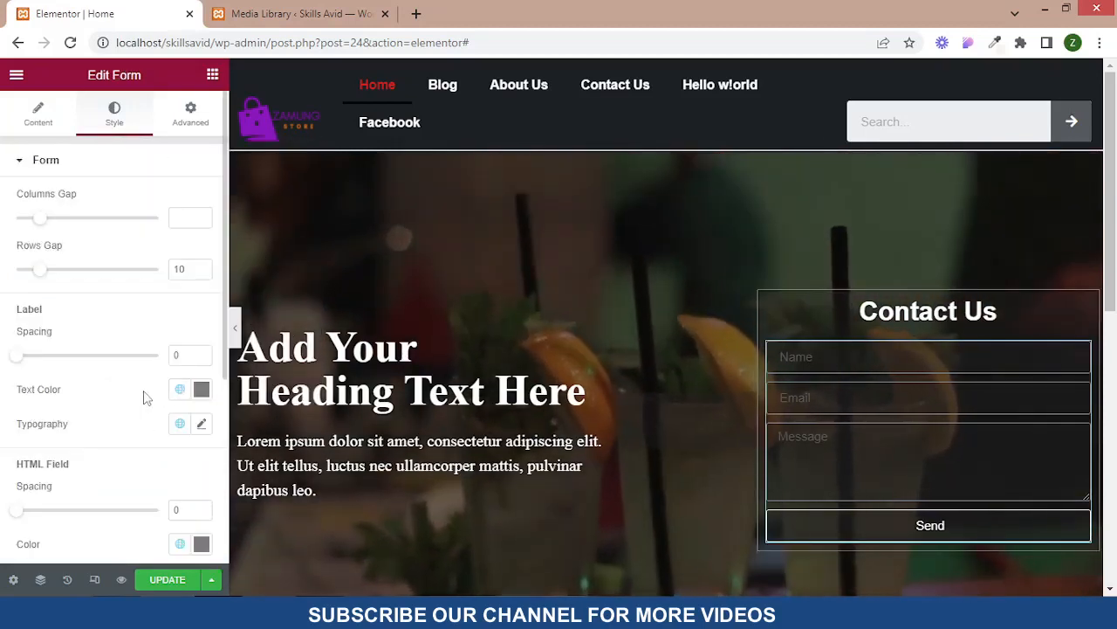
scroll(142, 391, down, 3)
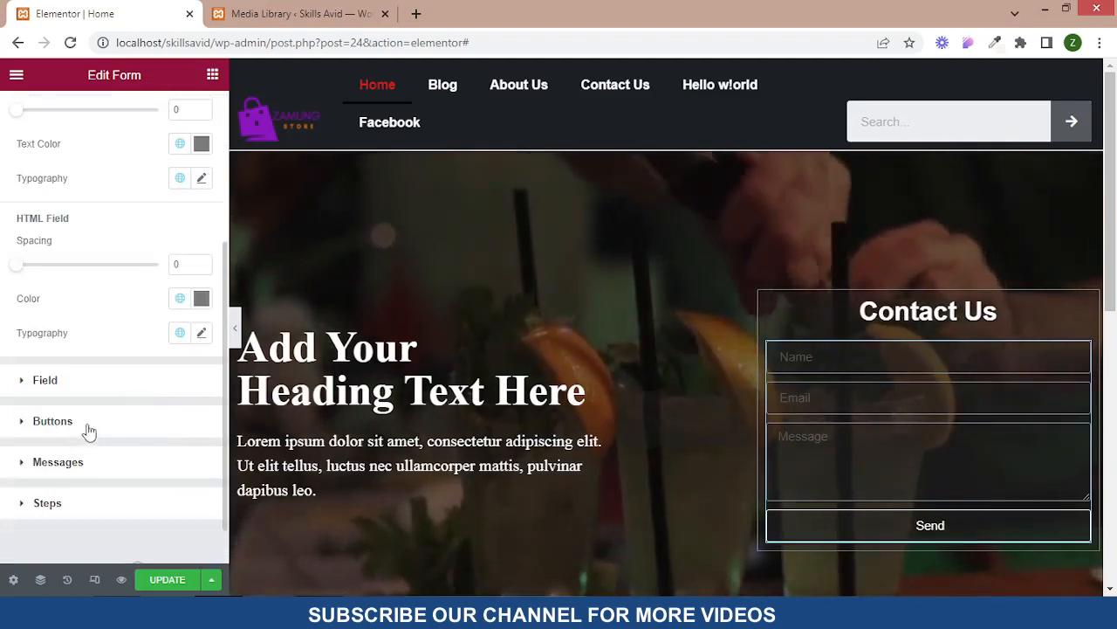
click(99, 437)
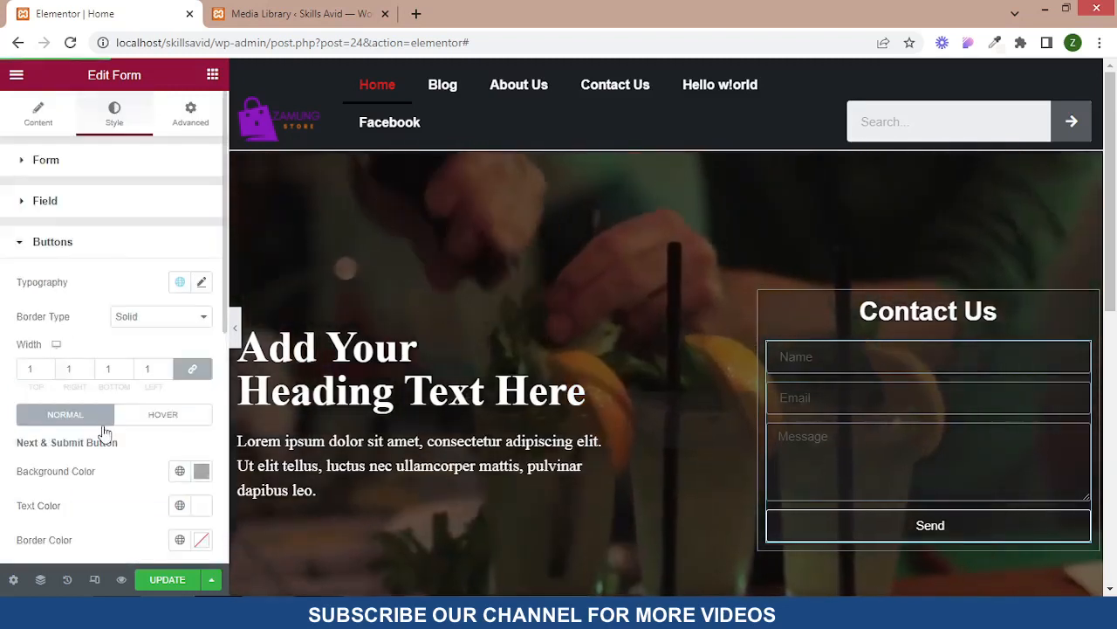
click(201, 540)
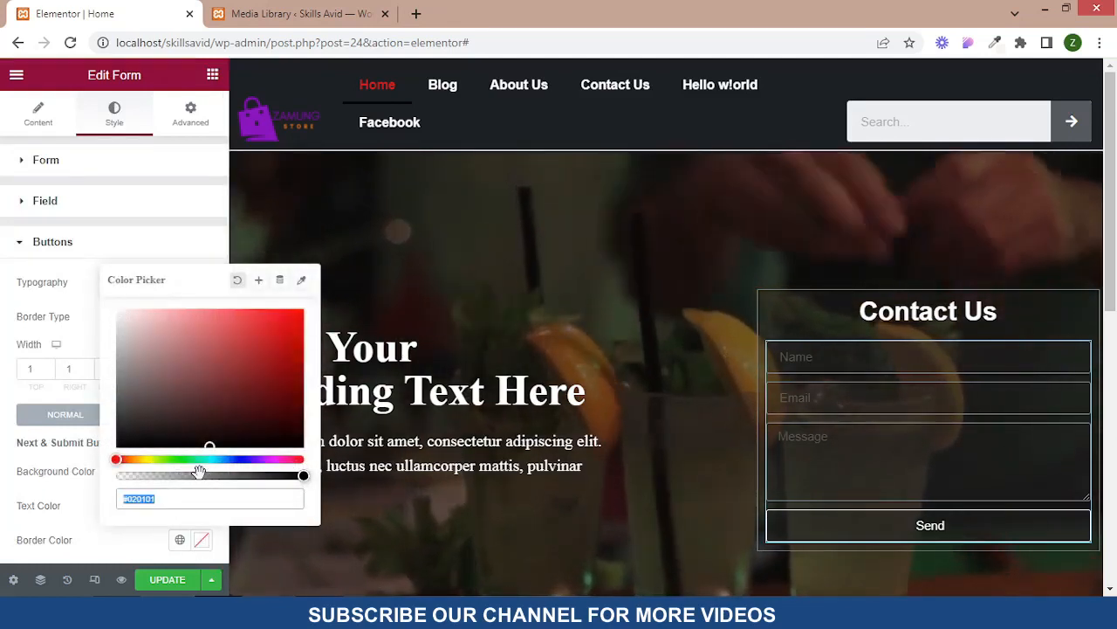
key(ctrl+v)
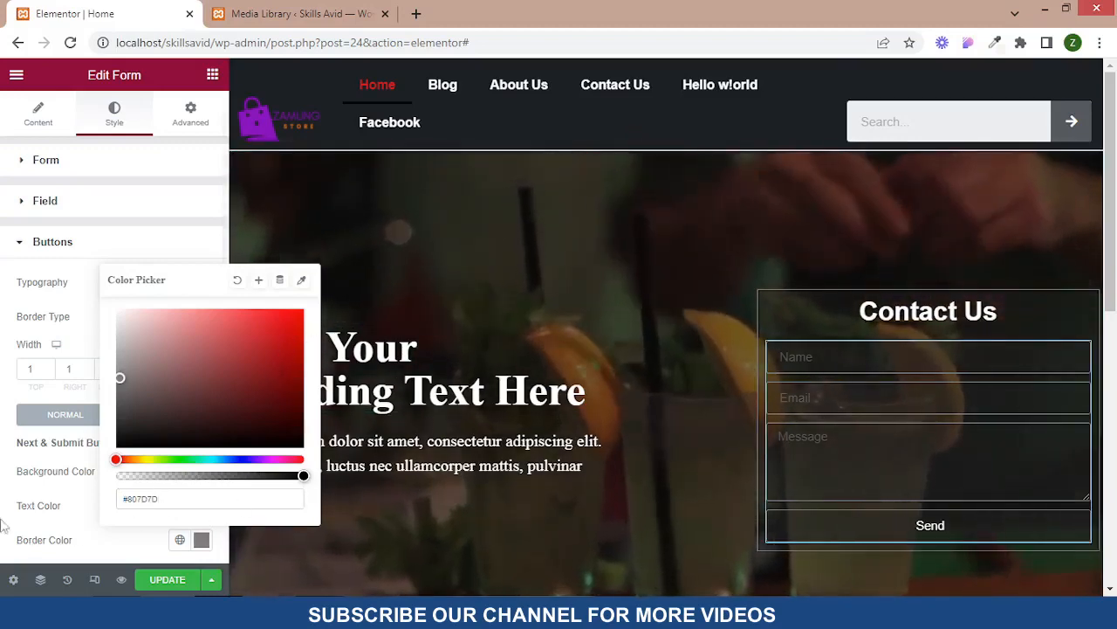
click(3, 463)
Preview the section at full width with the editor panel hidden and test focus on the form's Name field
click(234, 329)
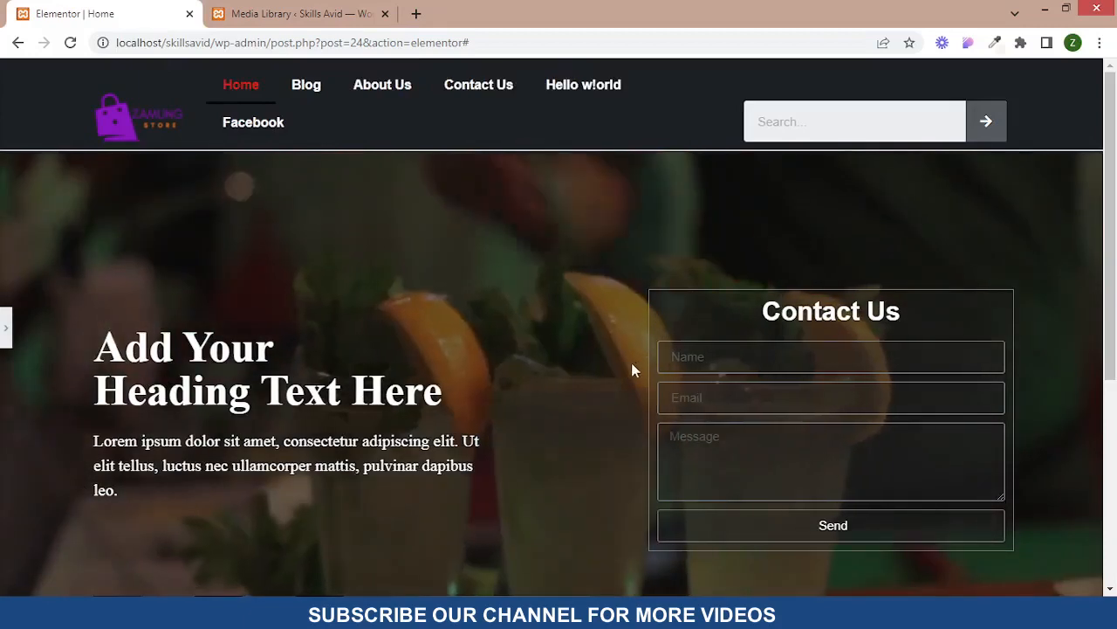
click(690, 355)
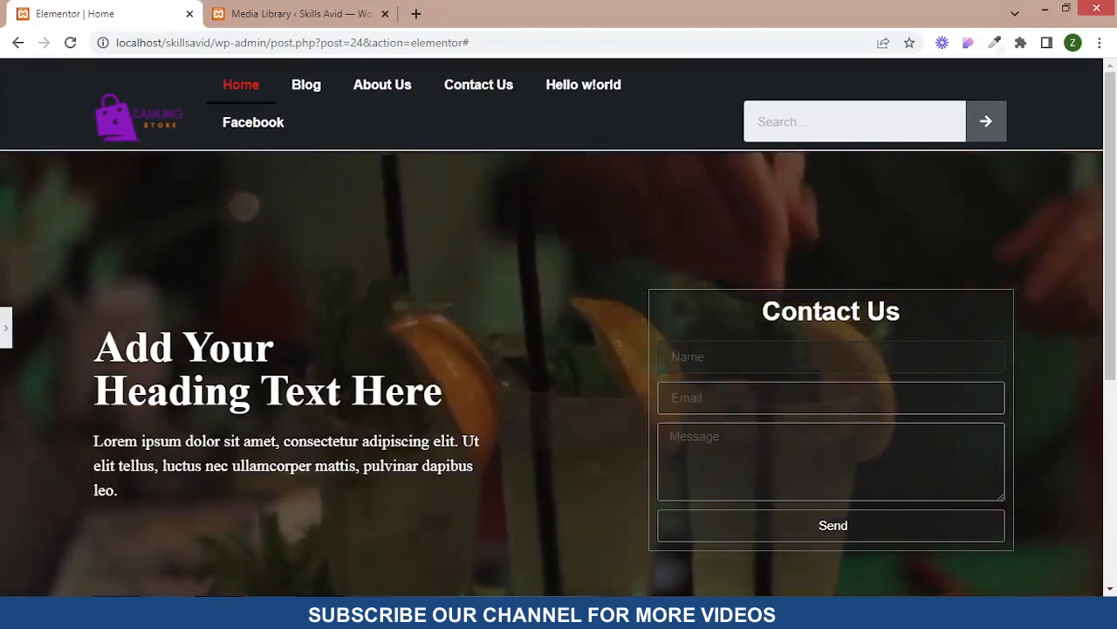
click(6, 328)
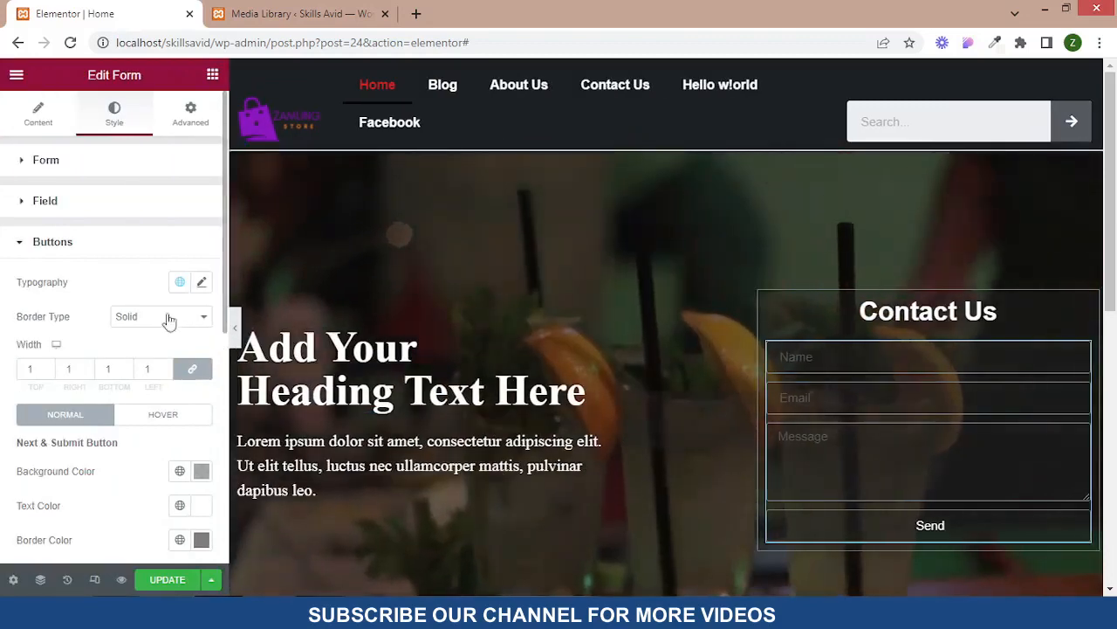
Set the text colour of the form's fields to the near-white #FDF0F0
click(70, 208)
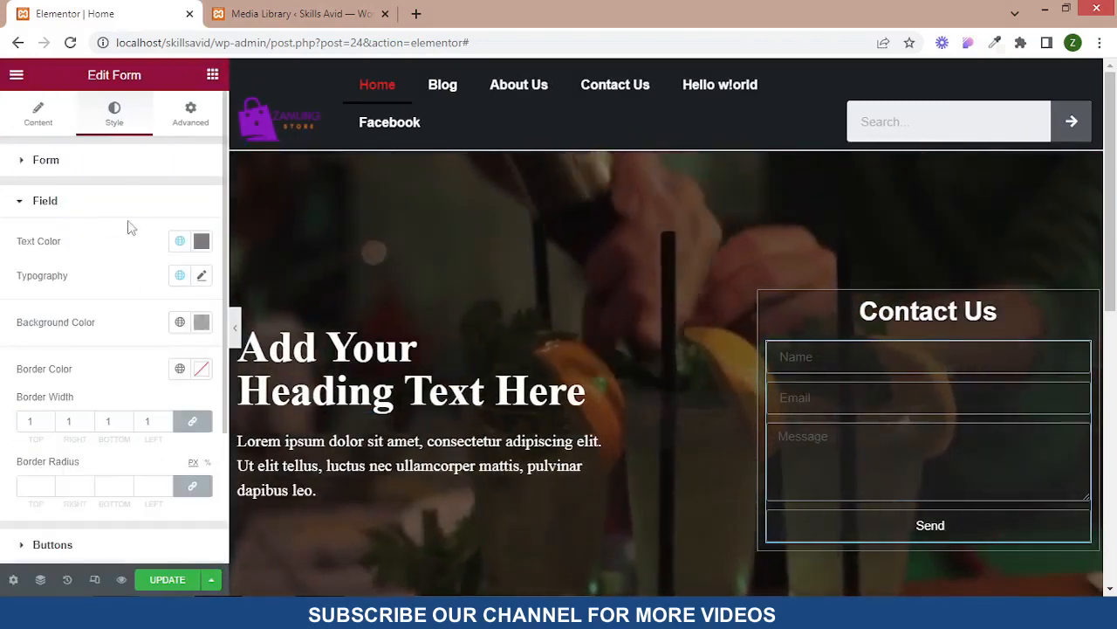
click(201, 241)
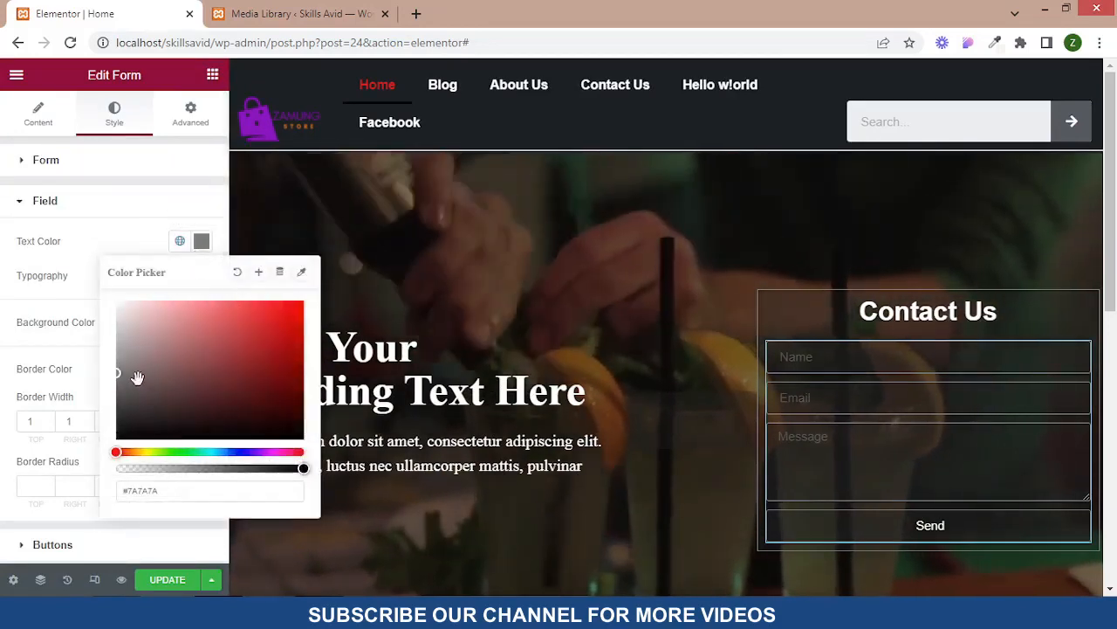
drag(117, 367, 125, 300)
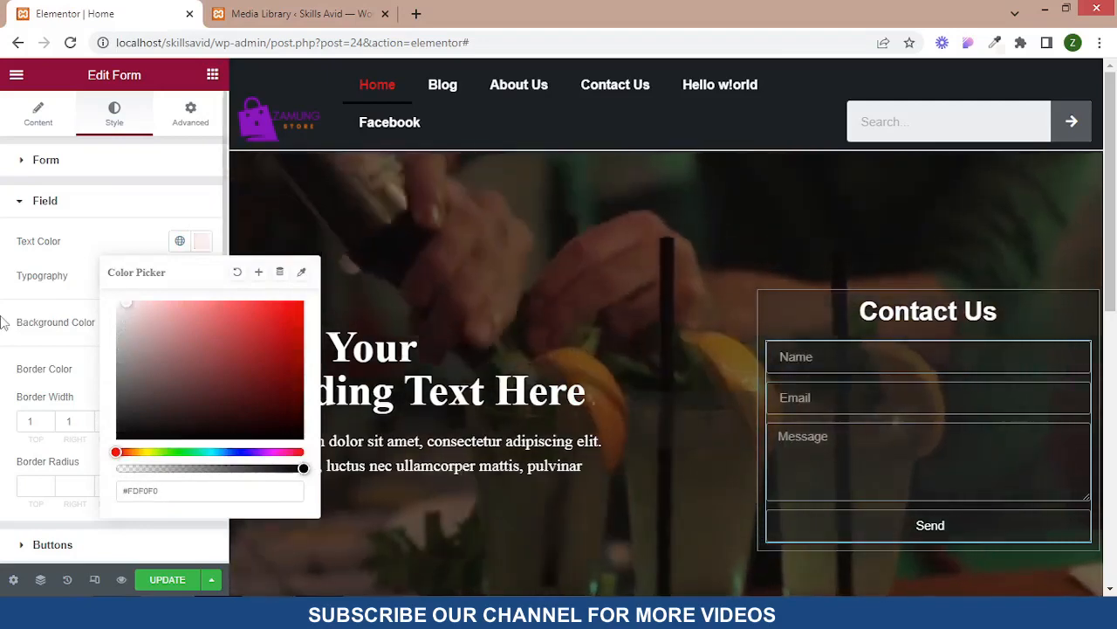
click(240, 328)
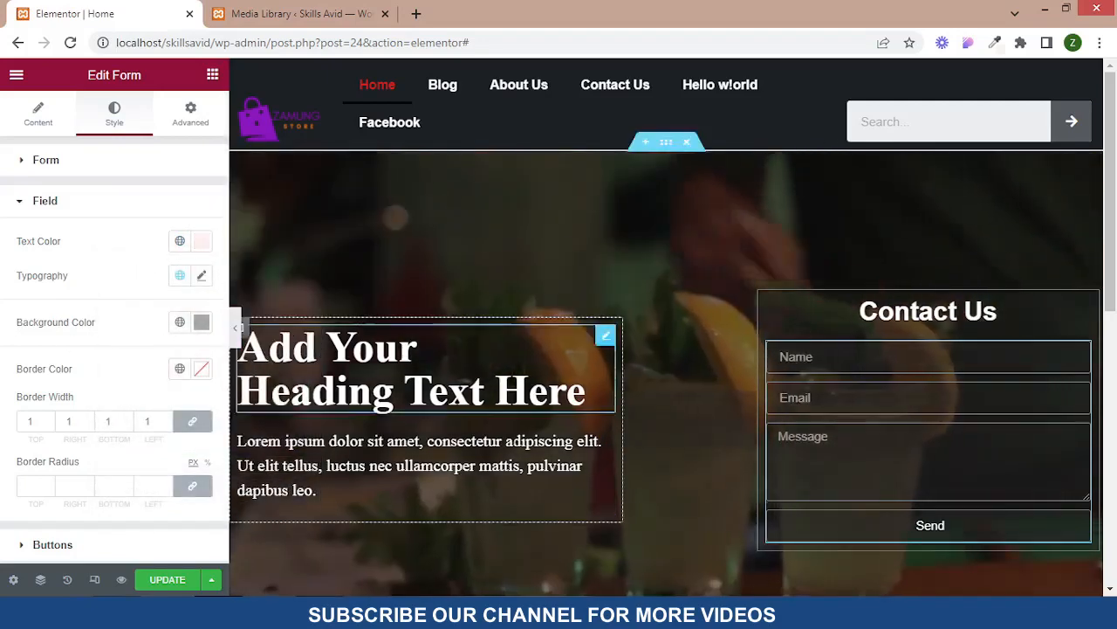
Insert an empty section with two equal columns directly above the video section
scroll(559, 402, down, 1)
scroll(563, 406, down, 2)
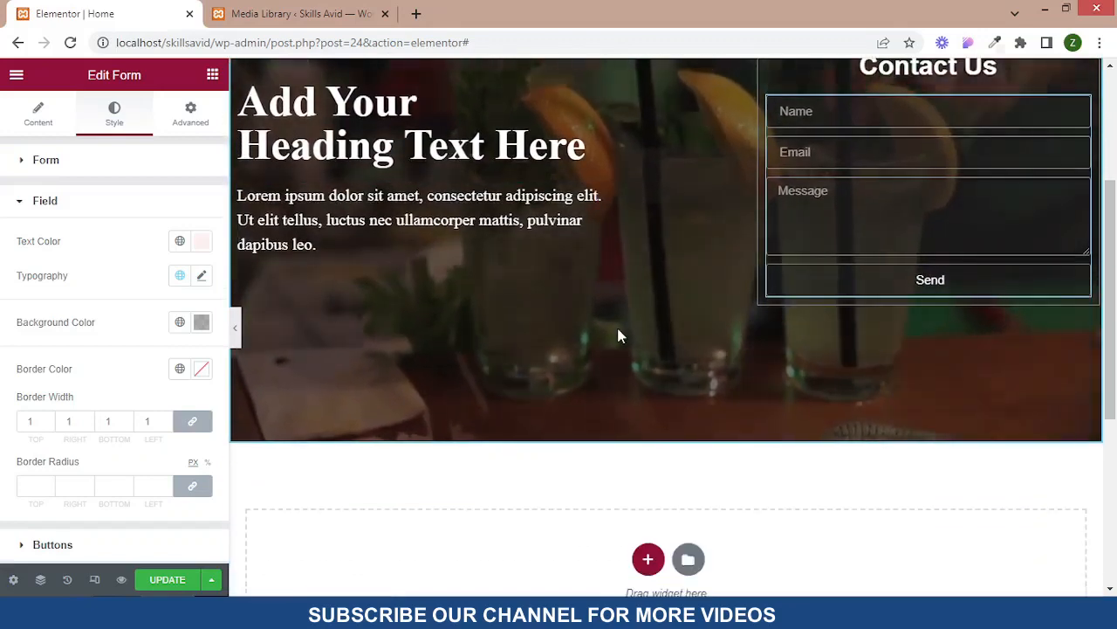
scroll(617, 332, up, 1)
scroll(617, 330, up, 3)
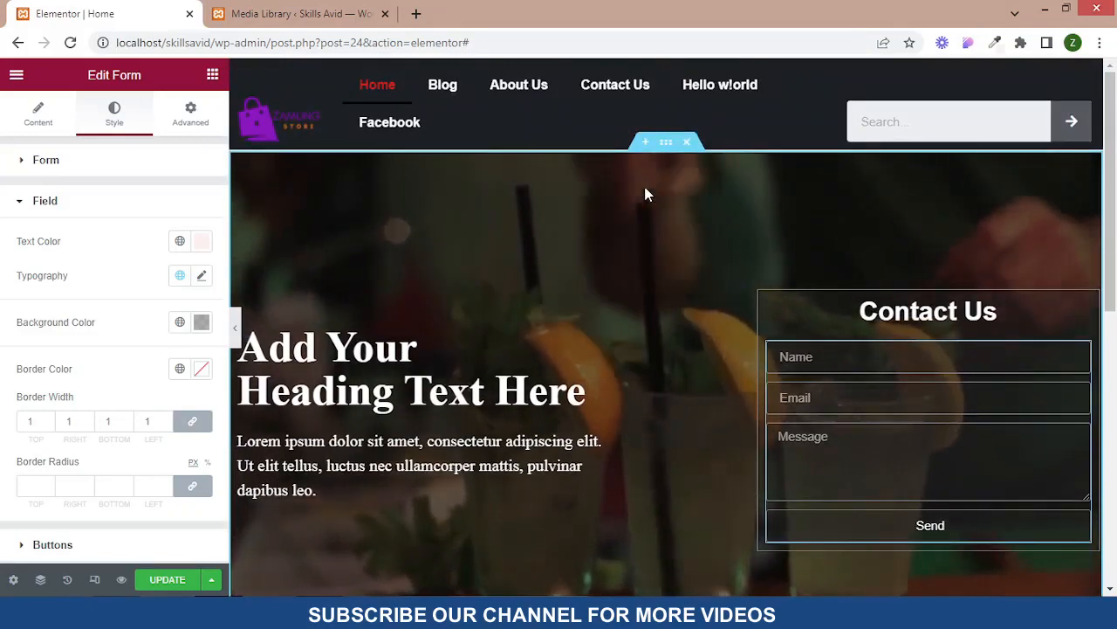
click(645, 142)
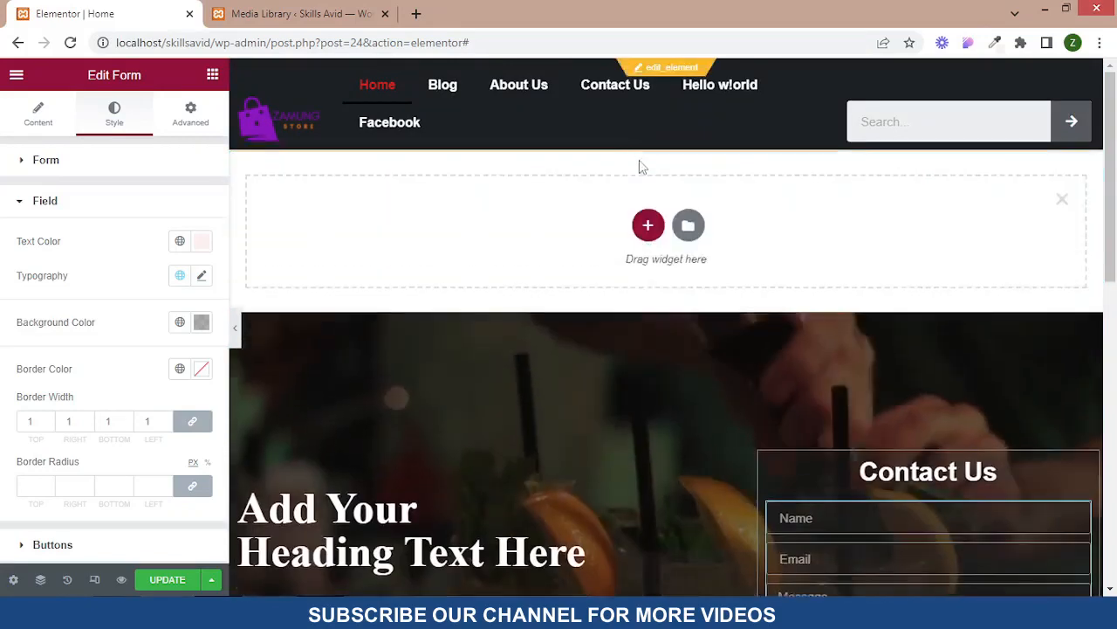
click(649, 227)
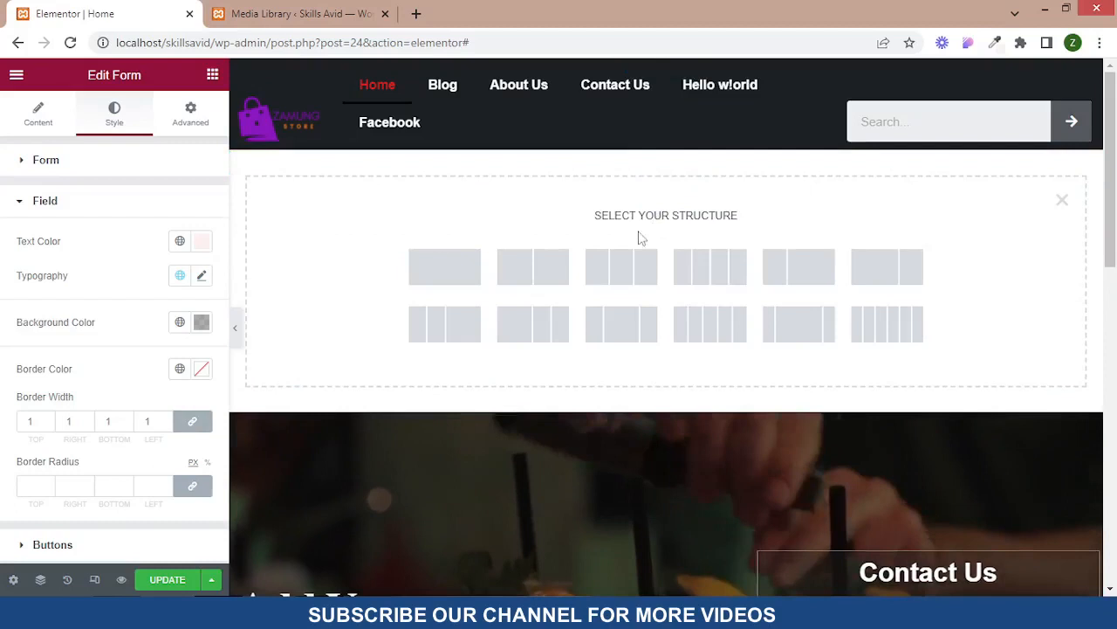
click(559, 264)
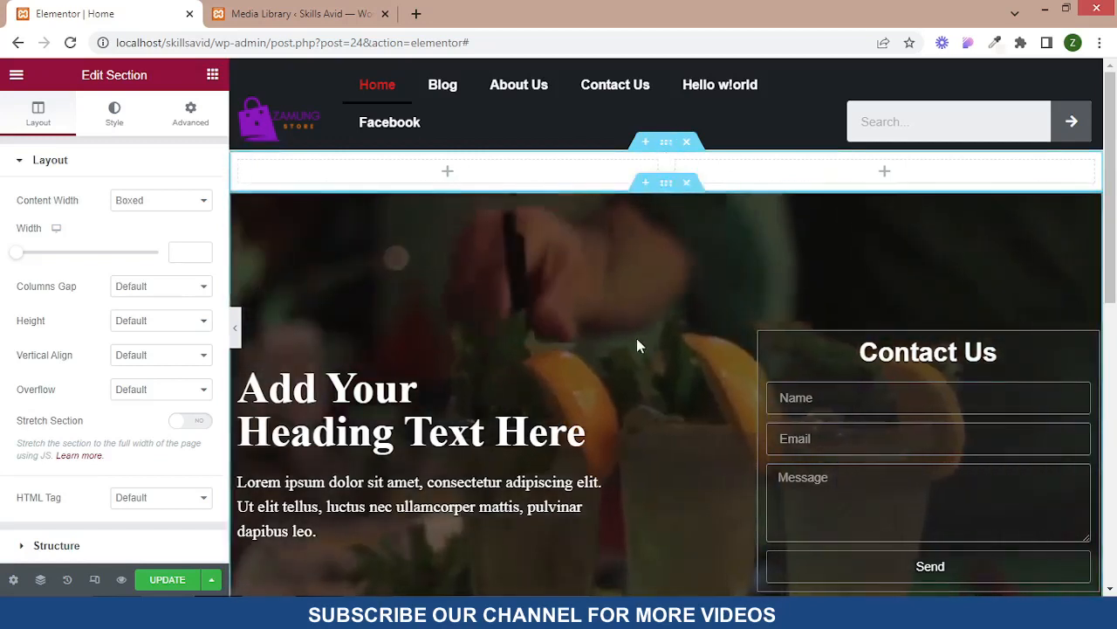
scroll(638, 346, down, 3)
scroll(637, 347, up, 3)
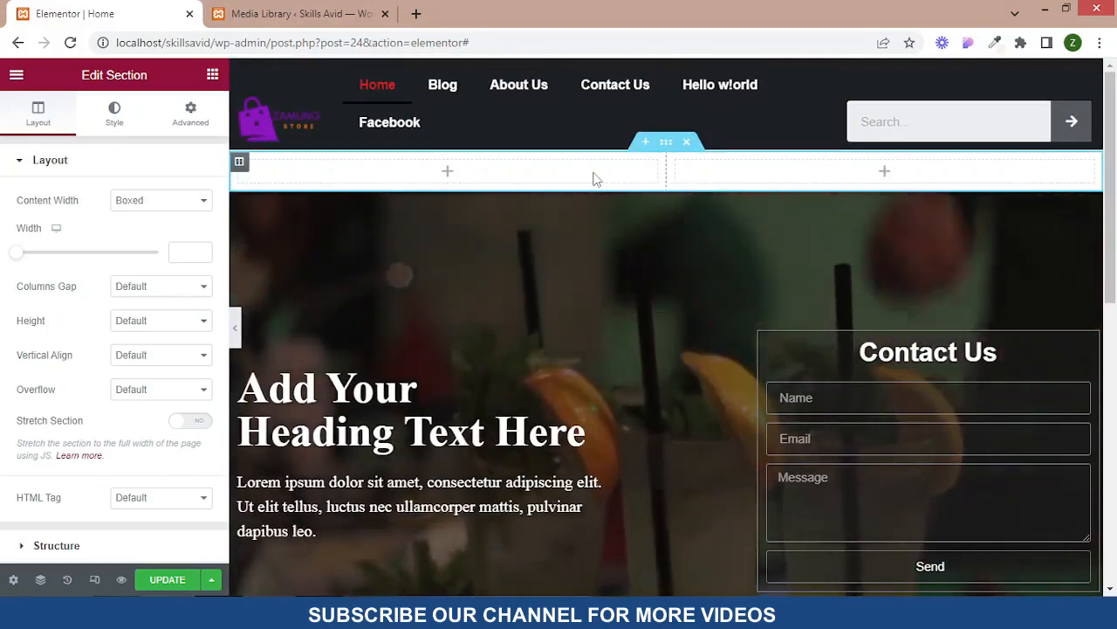
Add an Inner Section below the paragraph in the heading column and give it a third column
scroll(592, 179, down, 2)
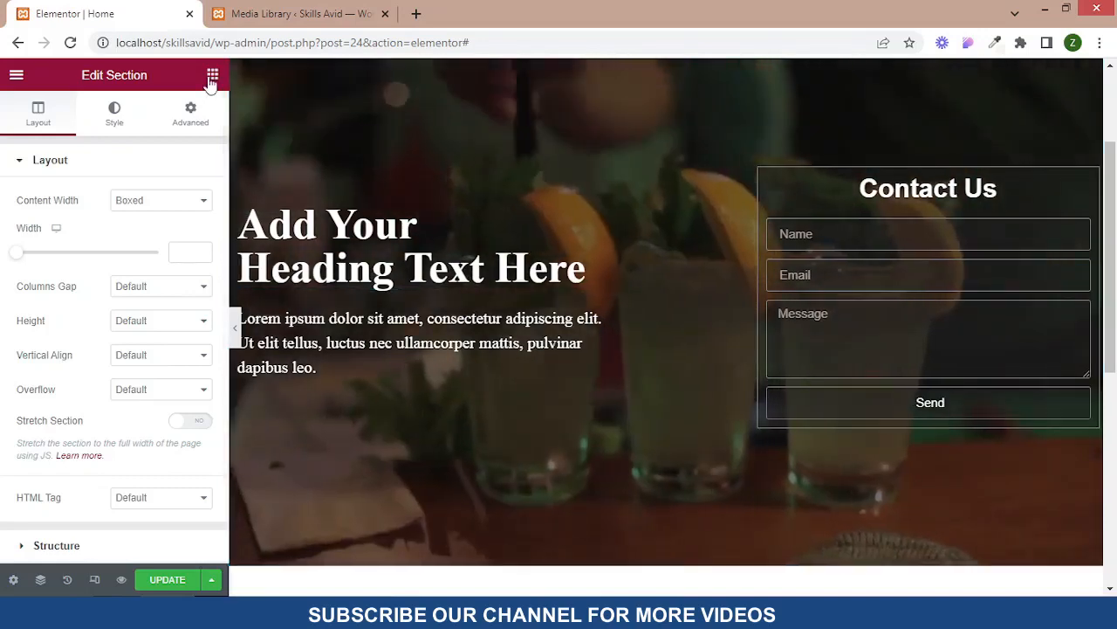
click(212, 79)
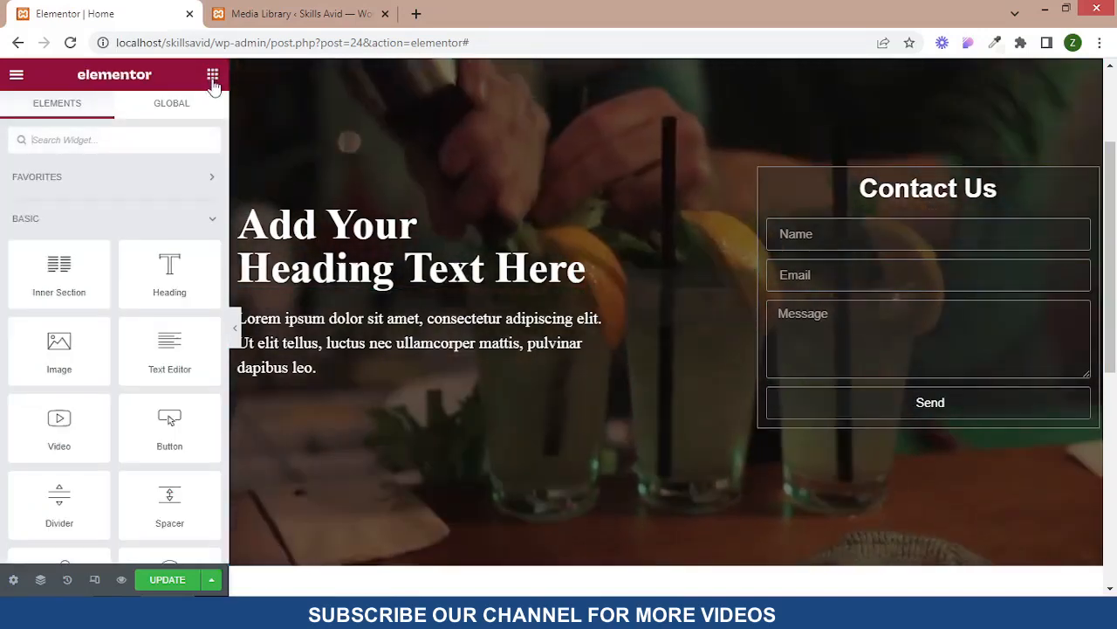
drag(58, 269, 613, 456)
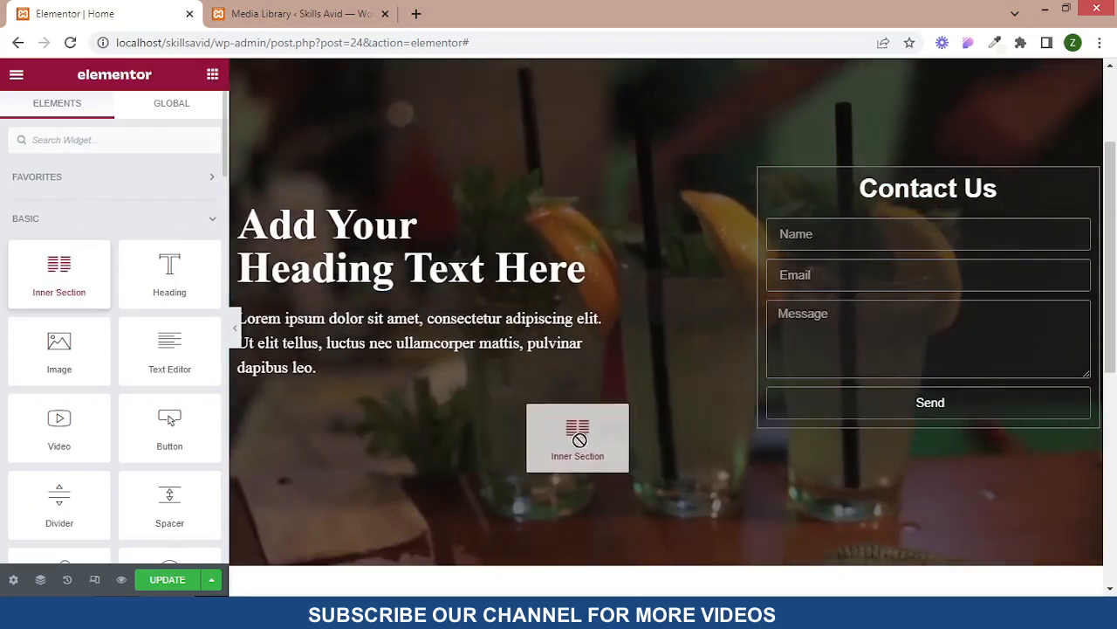
drag(518, 416, 413, 379)
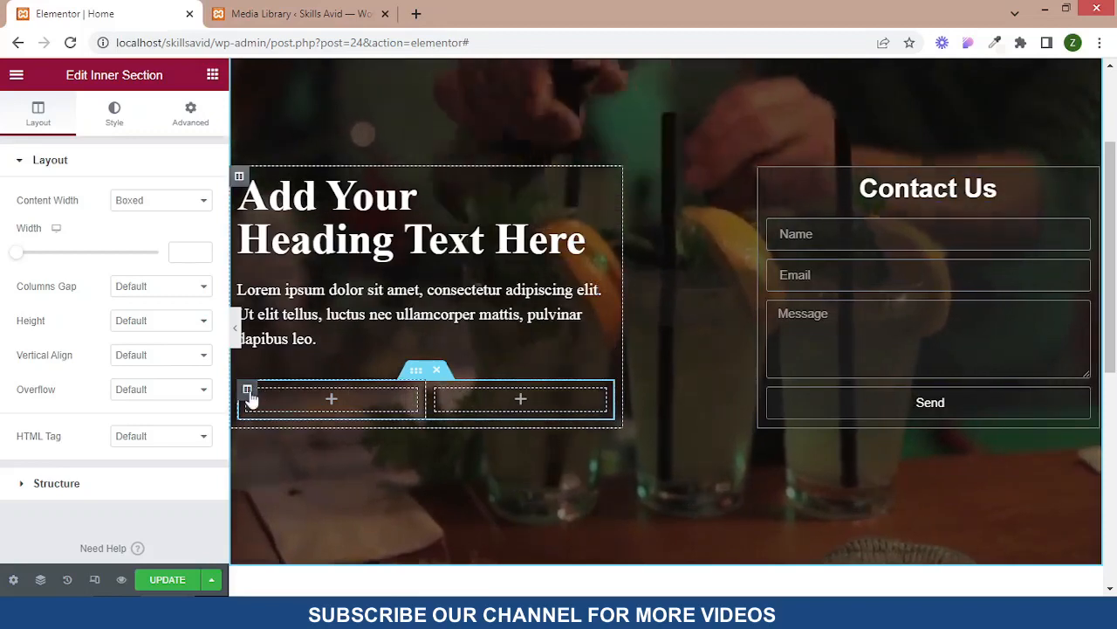
right_click(250, 395)
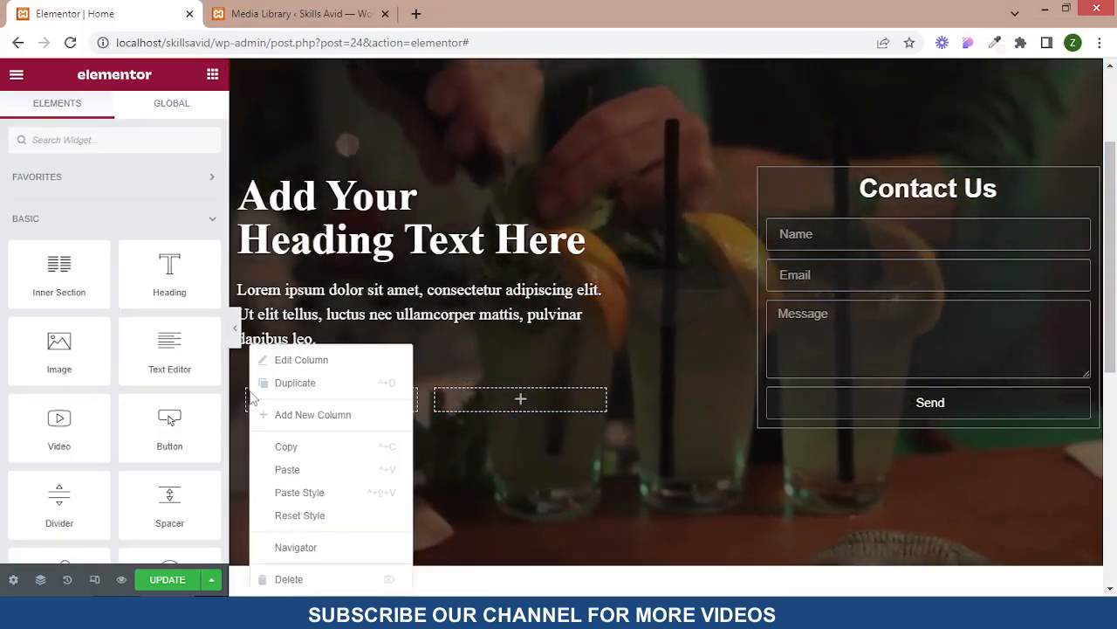
click(299, 415)
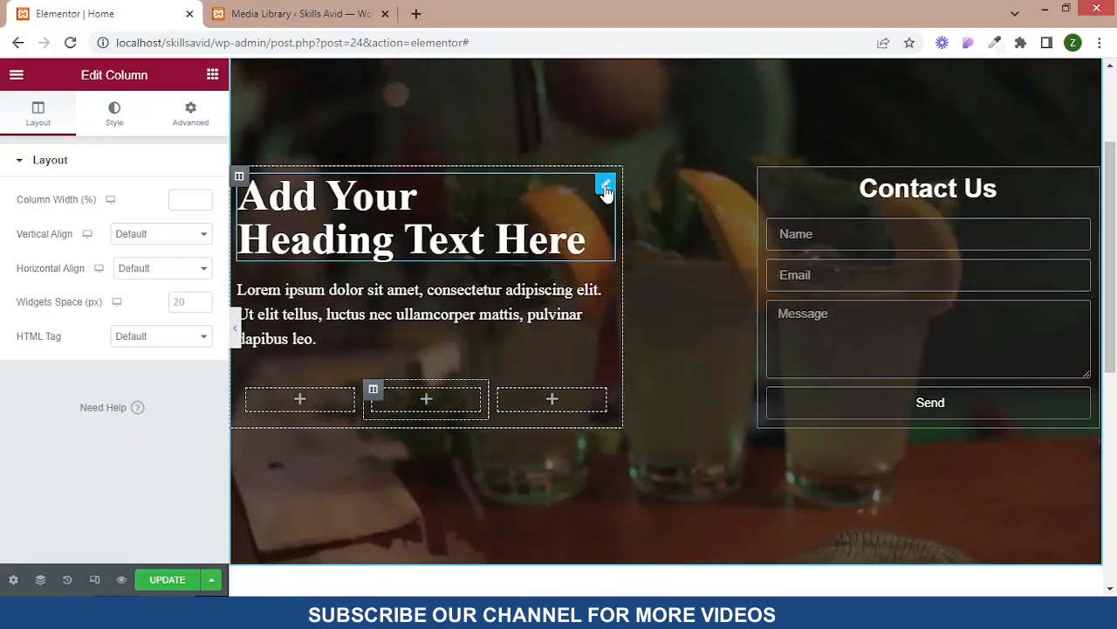
Move the heading and paragraph into the inner section's first column and the video section's middle-column spacer into its second column
drag(606, 192, 272, 349)
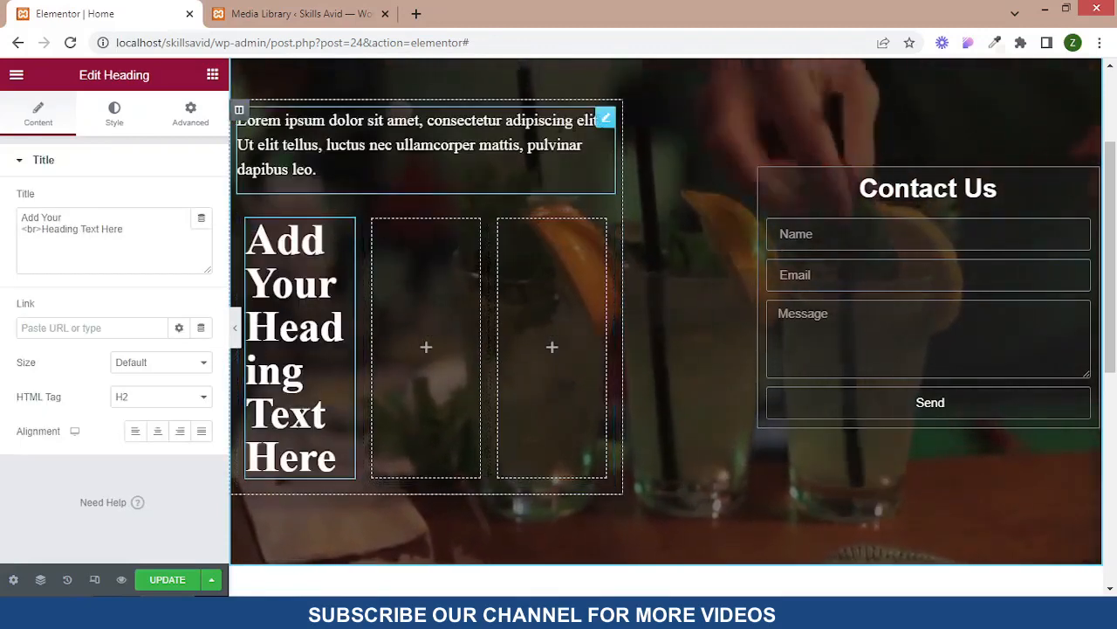
drag(610, 122, 295, 382)
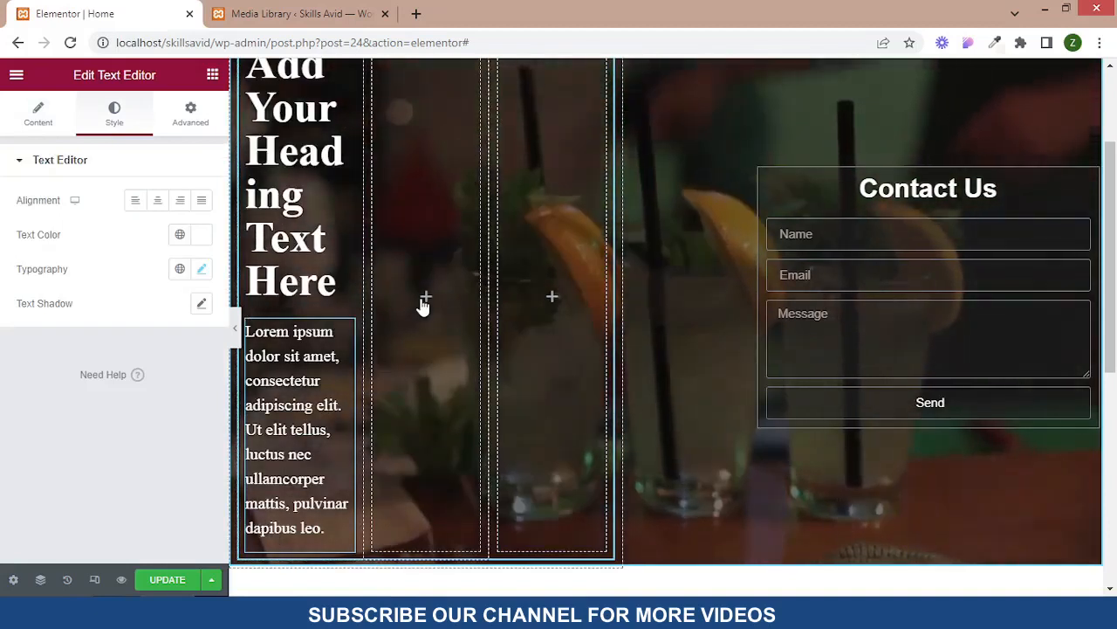
mouse_move(687, 289)
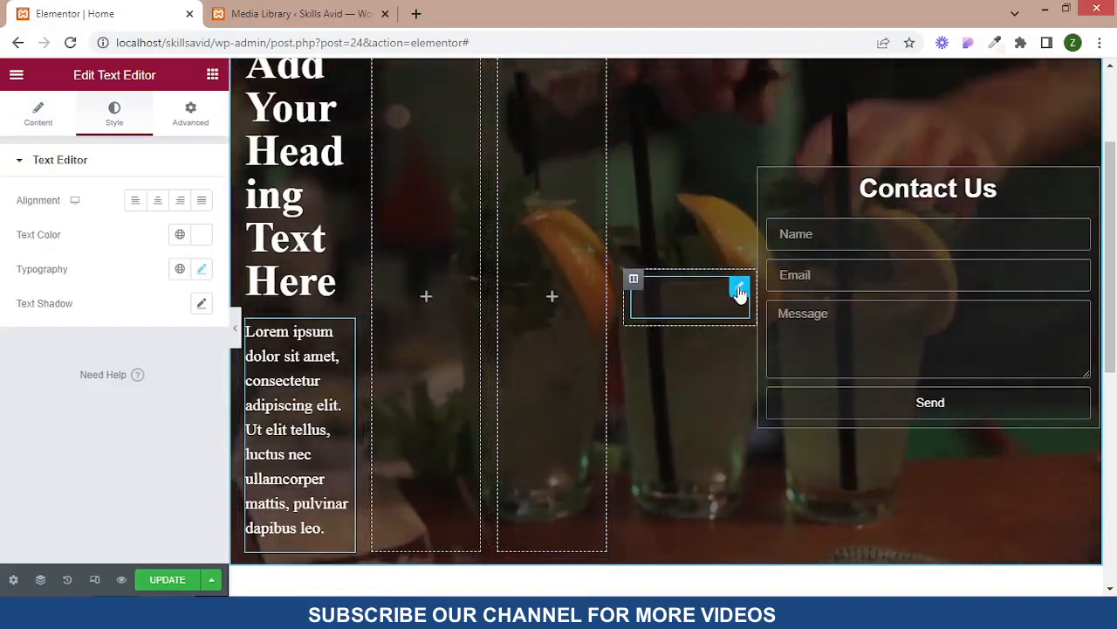
drag(739, 292, 415, 289)
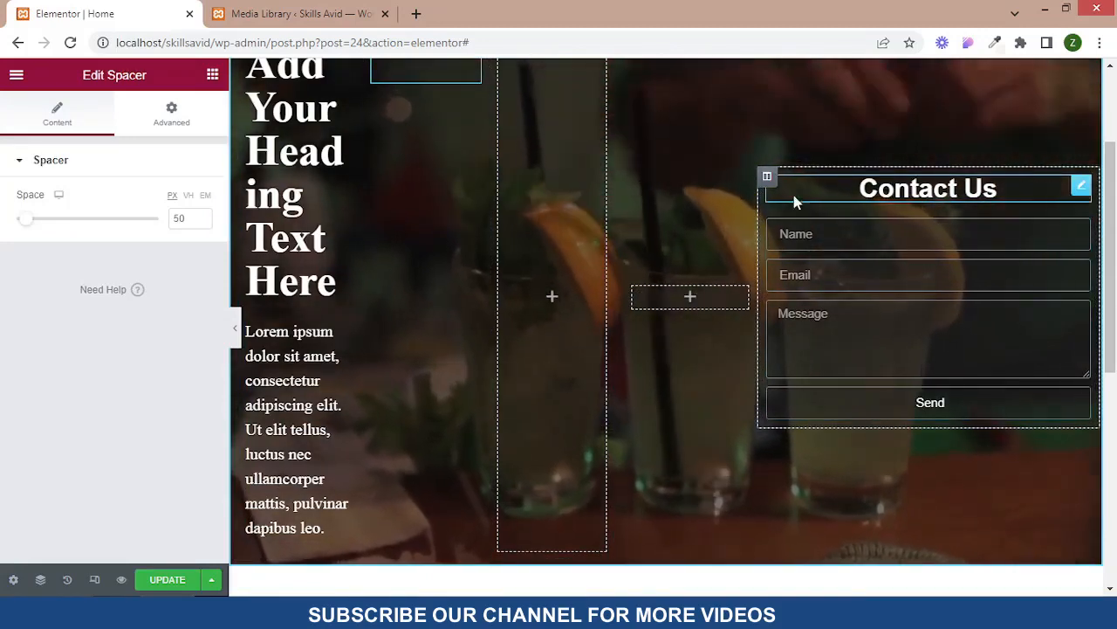
Copy the "Contact Us" column and paste it after the third column of the inner section
scroll(793, 201, up, 1)
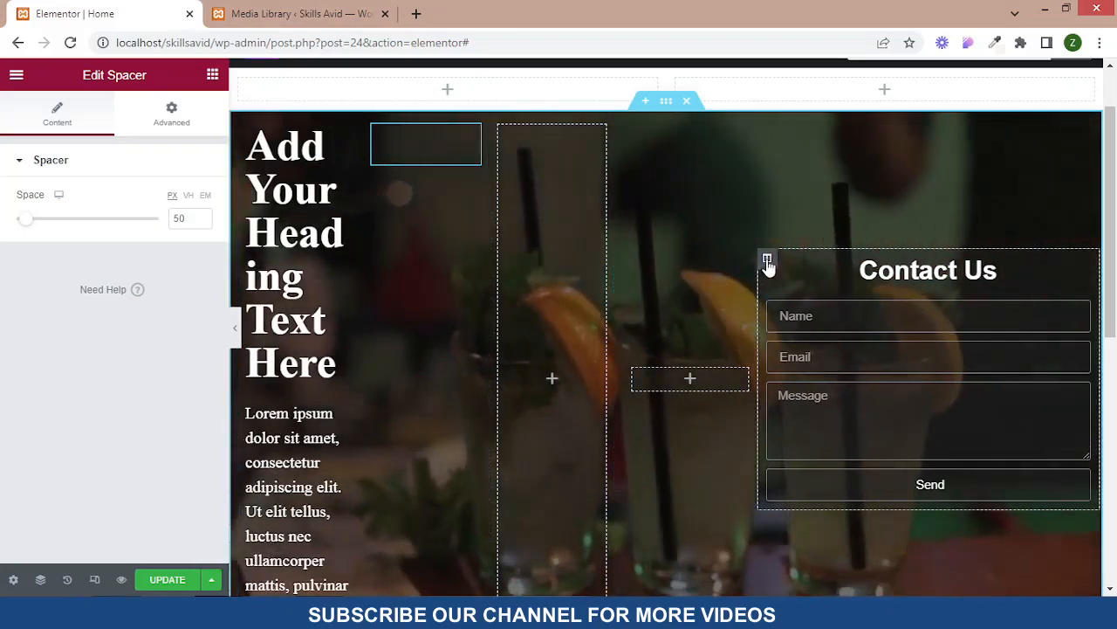
right_click(767, 261)
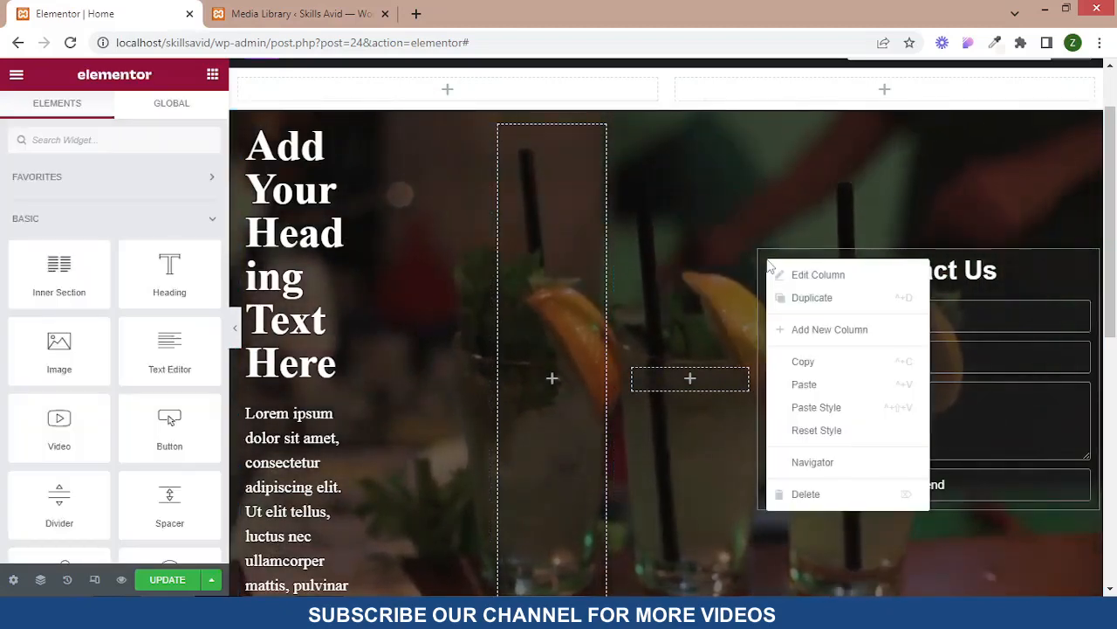
click(788, 363)
right_click(502, 136)
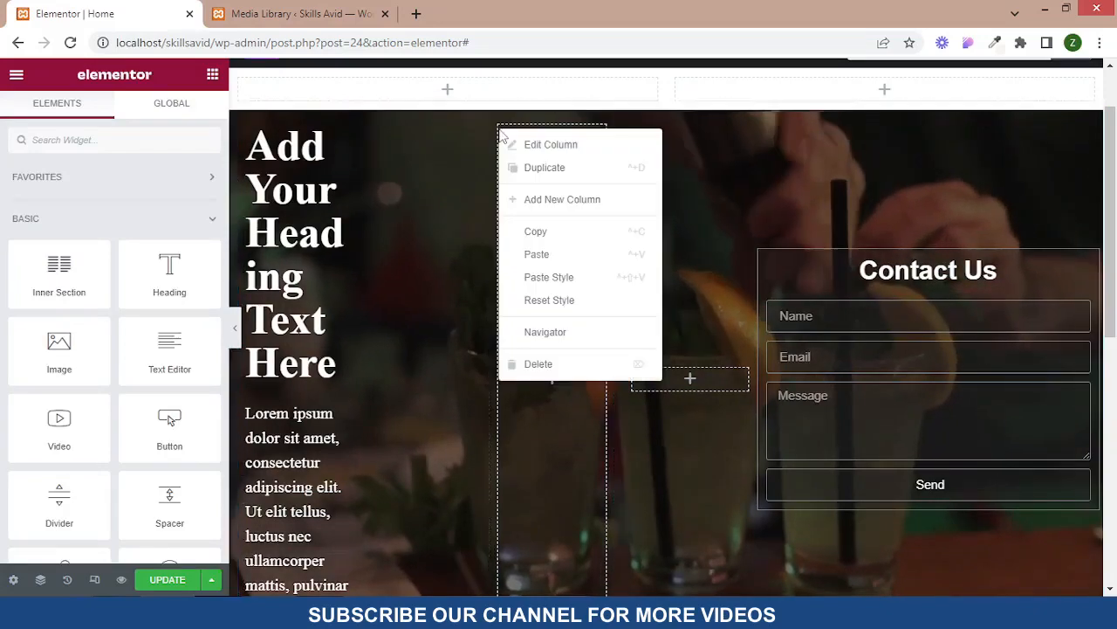
click(535, 254)
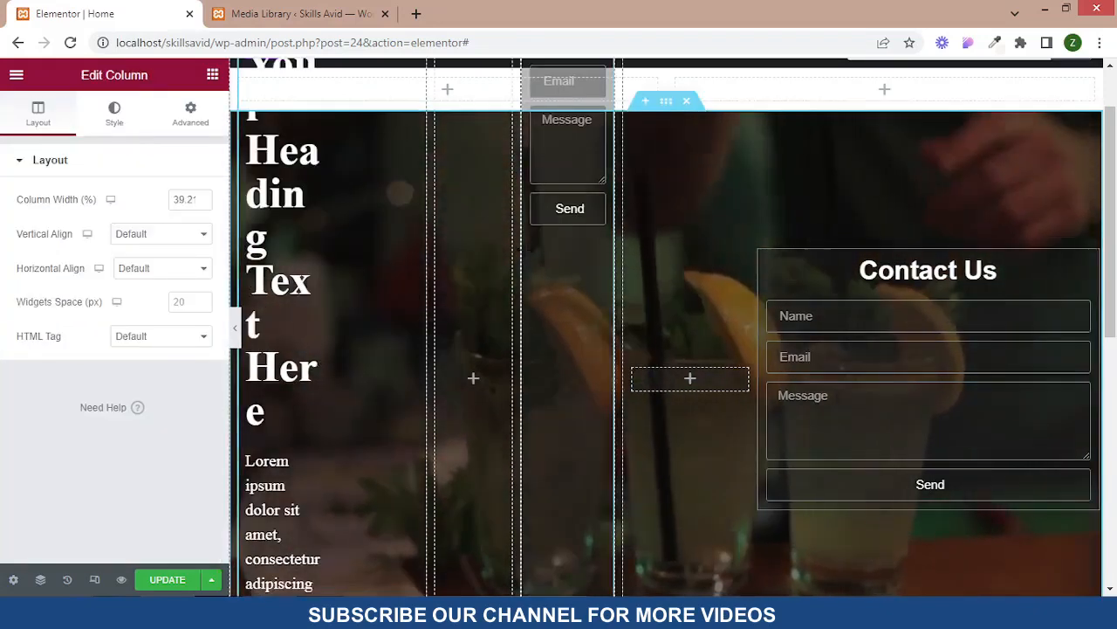
scroll(529, 248, up, 1)
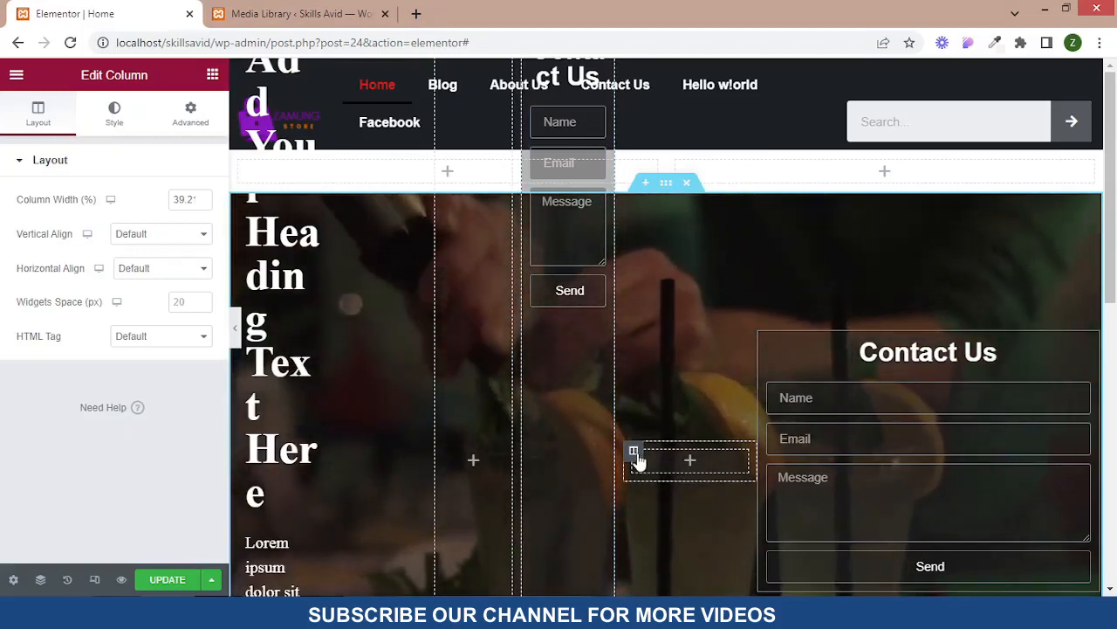
Delete the video section's empty middle column and its original "Contact Us" column outside the inner section
right_click(635, 457)
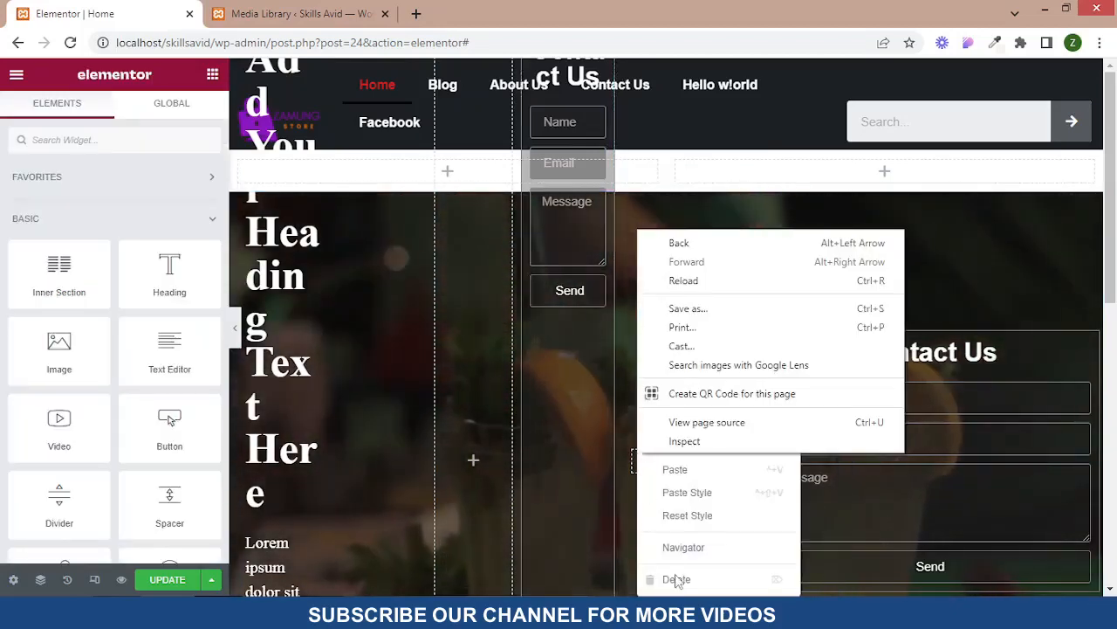
click(676, 579)
click(677, 579)
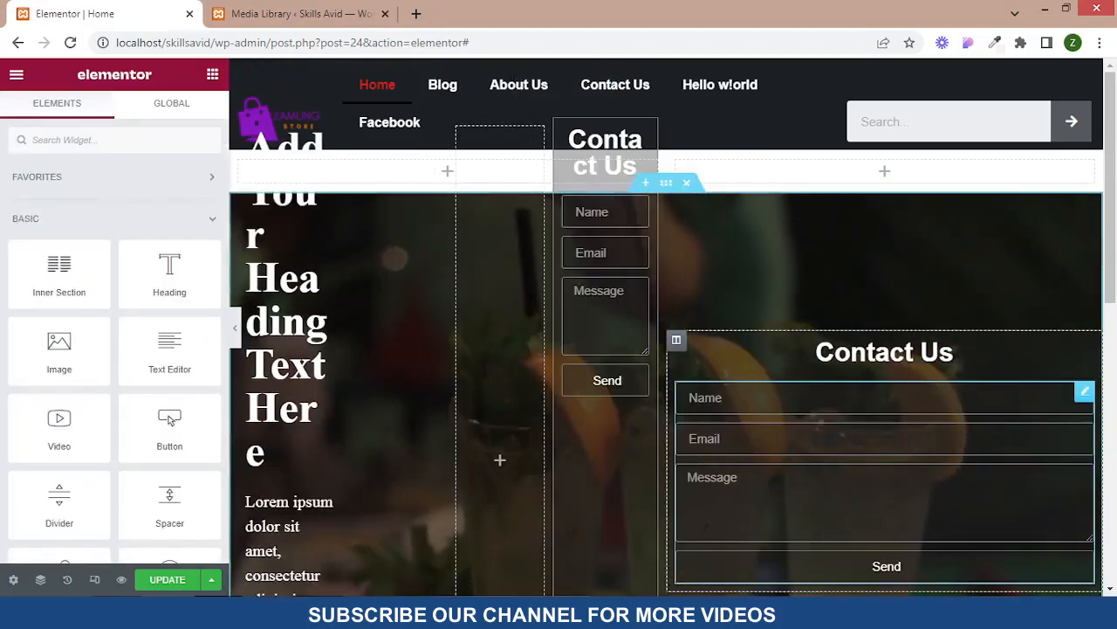
right_click(677, 342)
click(703, 578)
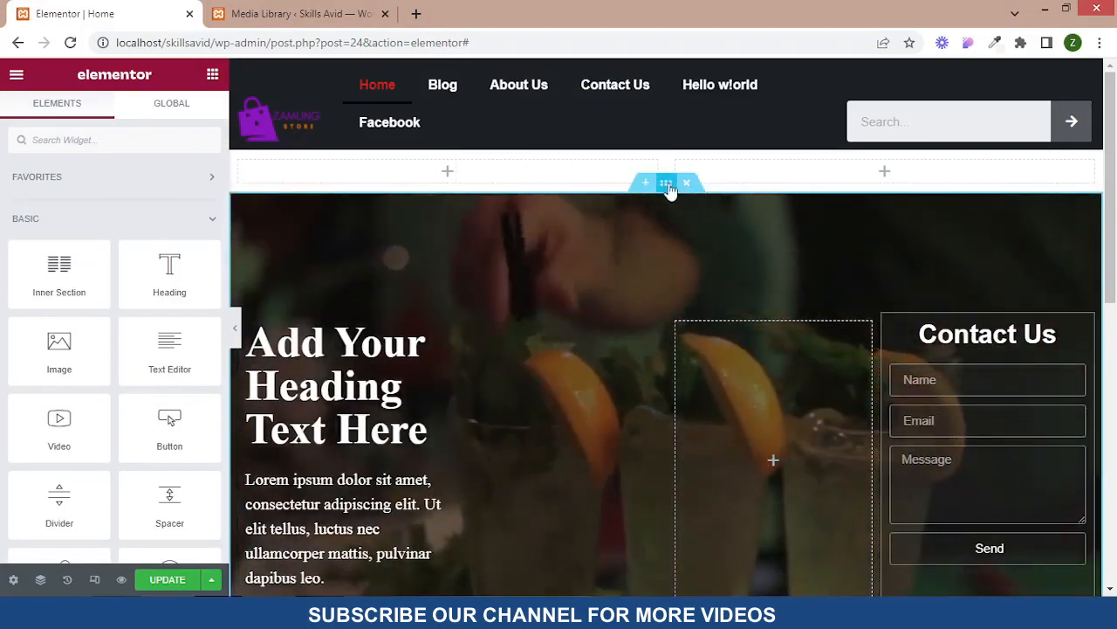
Delete the inner section's empty third column and widen its heading column to about half the section's width
scroll(661, 376, down, 1)
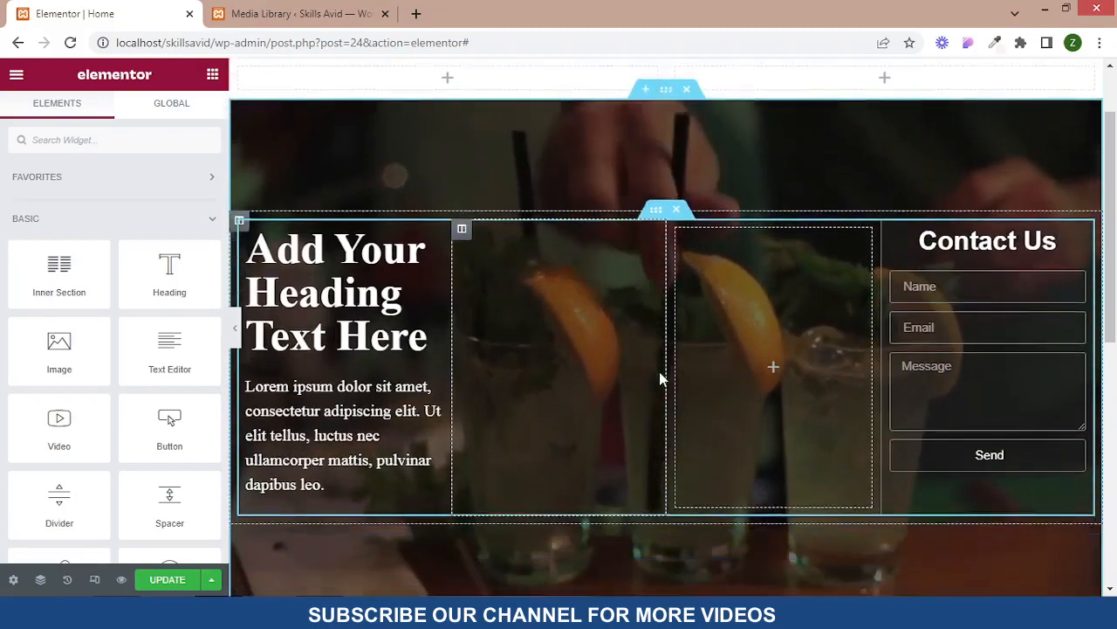
scroll(659, 375, down, 2)
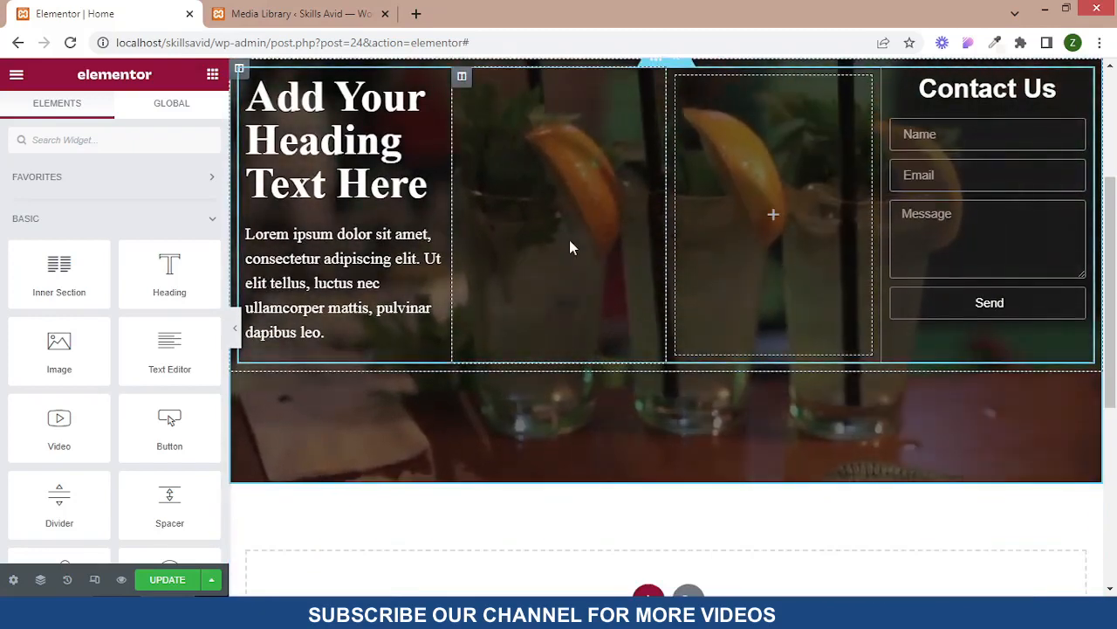
scroll(559, 249, up, 1)
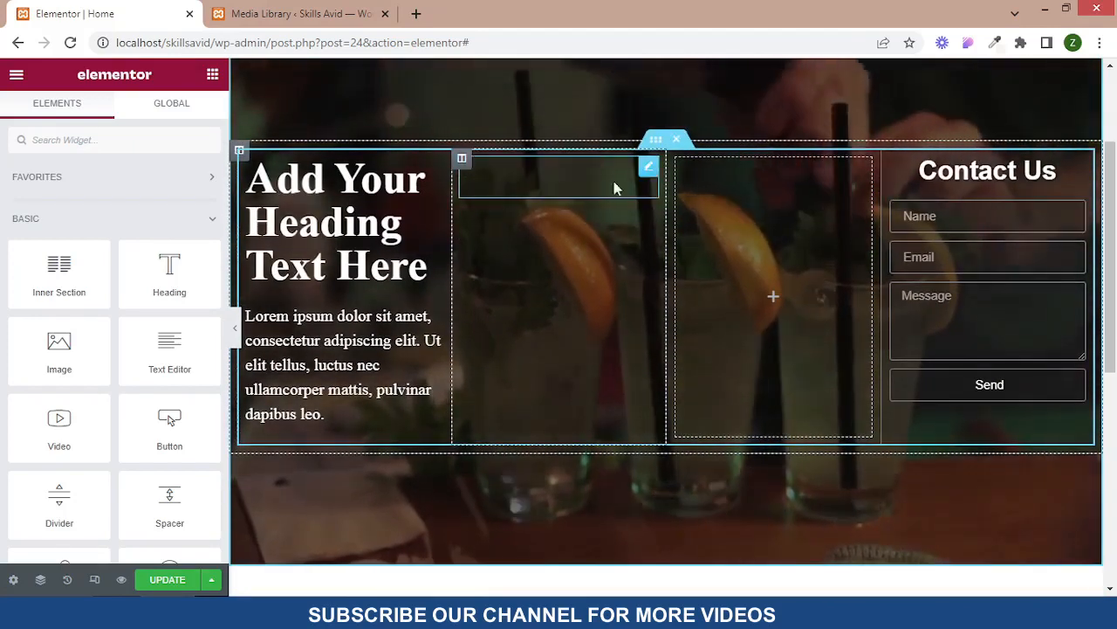
right_click(680, 168)
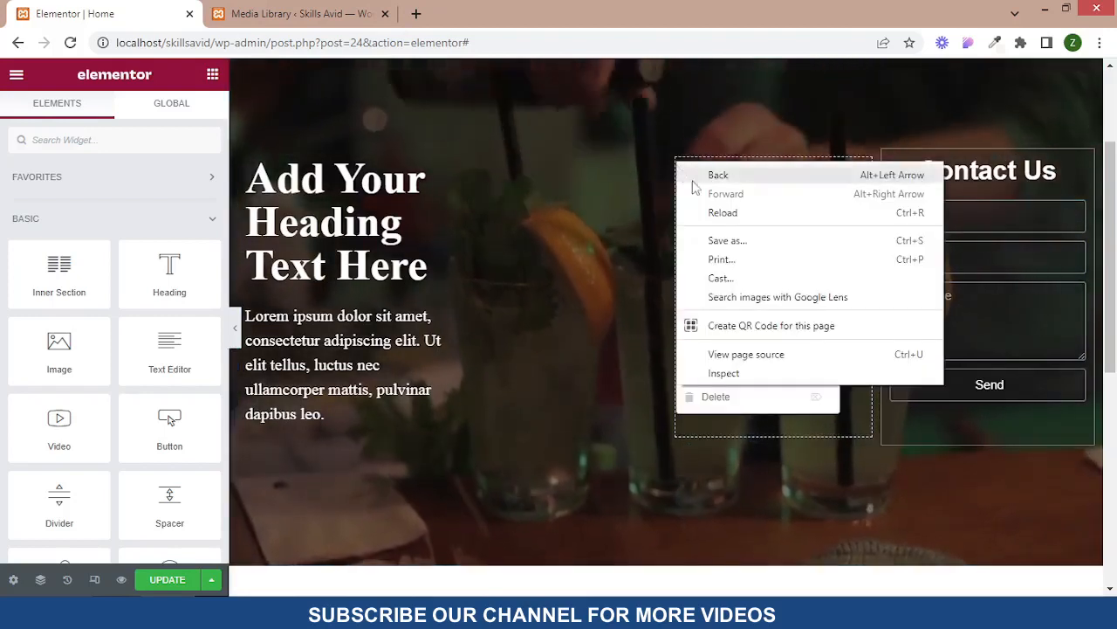
right_click(679, 166)
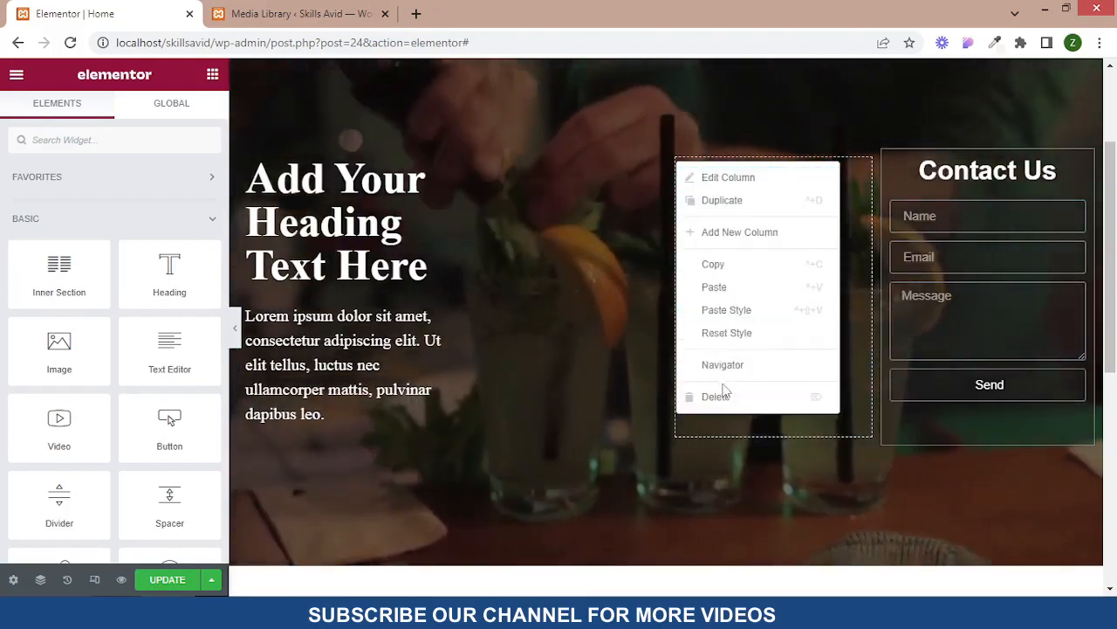
click(717, 397)
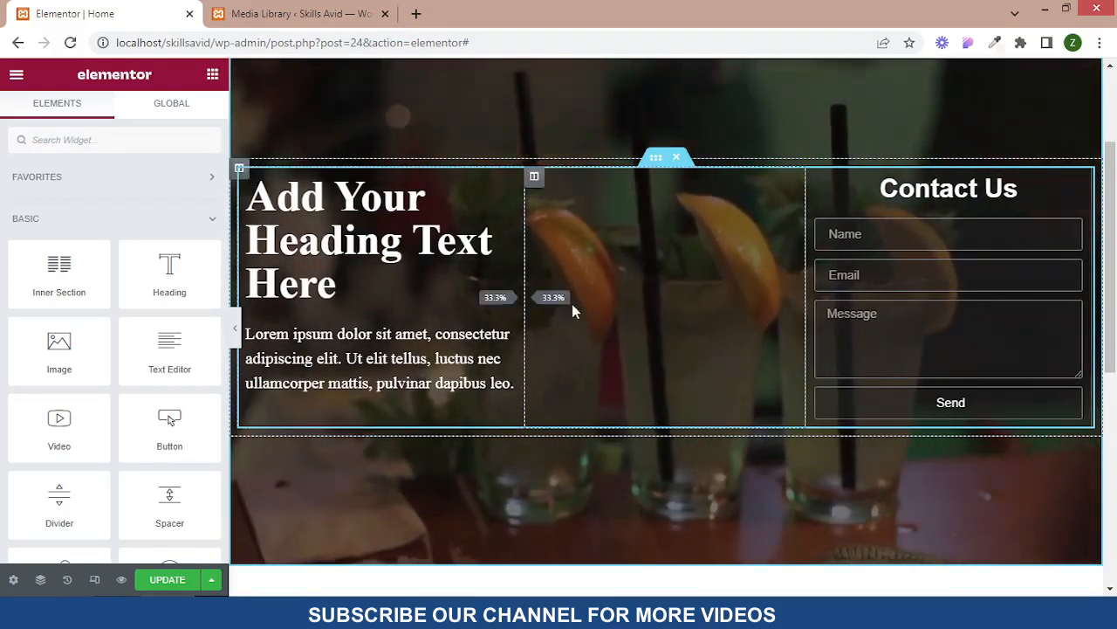
drag(572, 303, 668, 314)
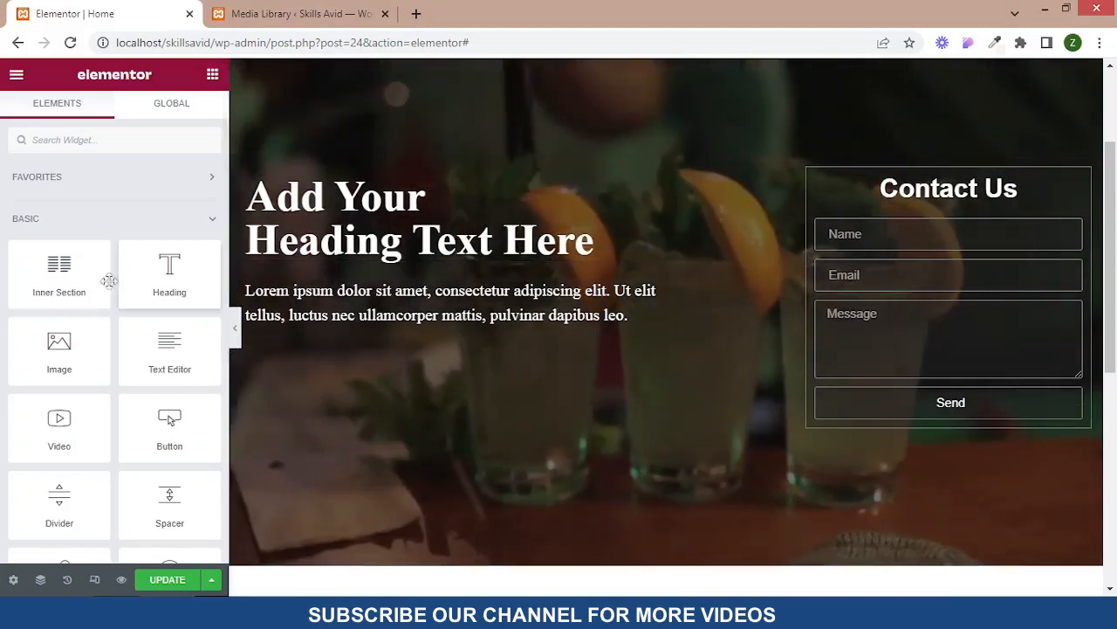
Add a second two-column Inner Section below the heading and form, and place a Button widget in its first column
drag(55, 273, 496, 410)
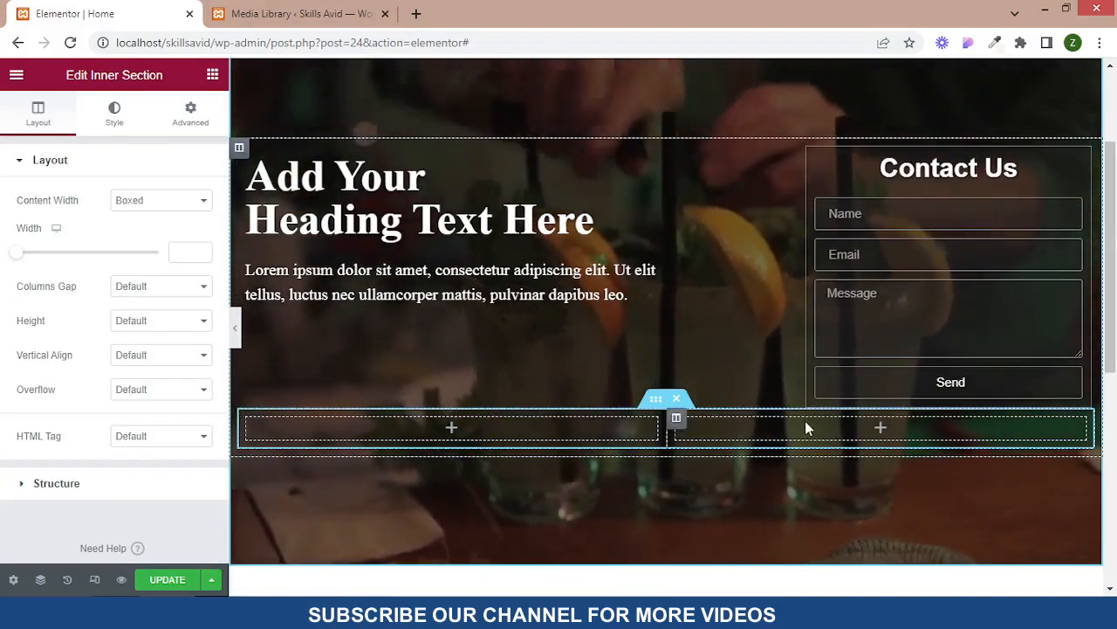
scroll(765, 436, up, 1)
scroll(764, 434, up, 3)
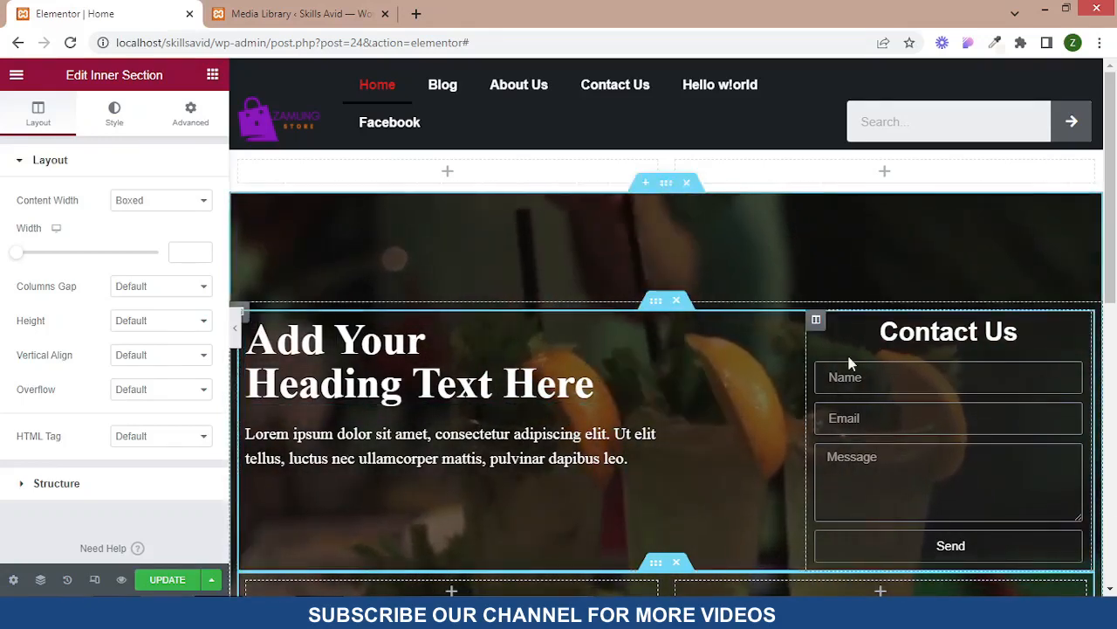
scroll(608, 357, down, 1)
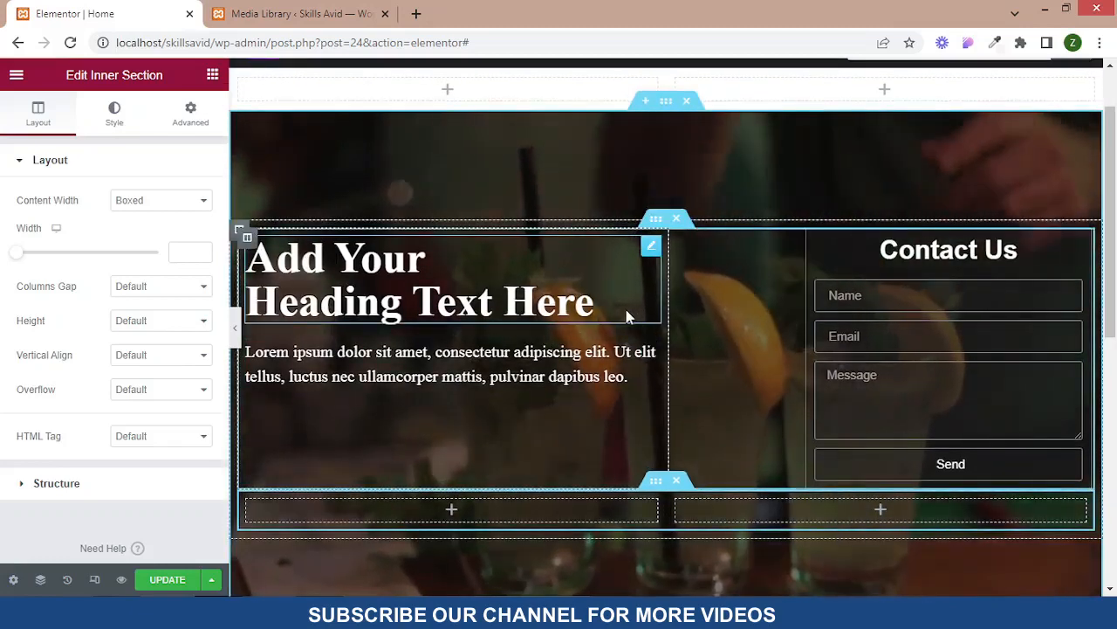
click(215, 78)
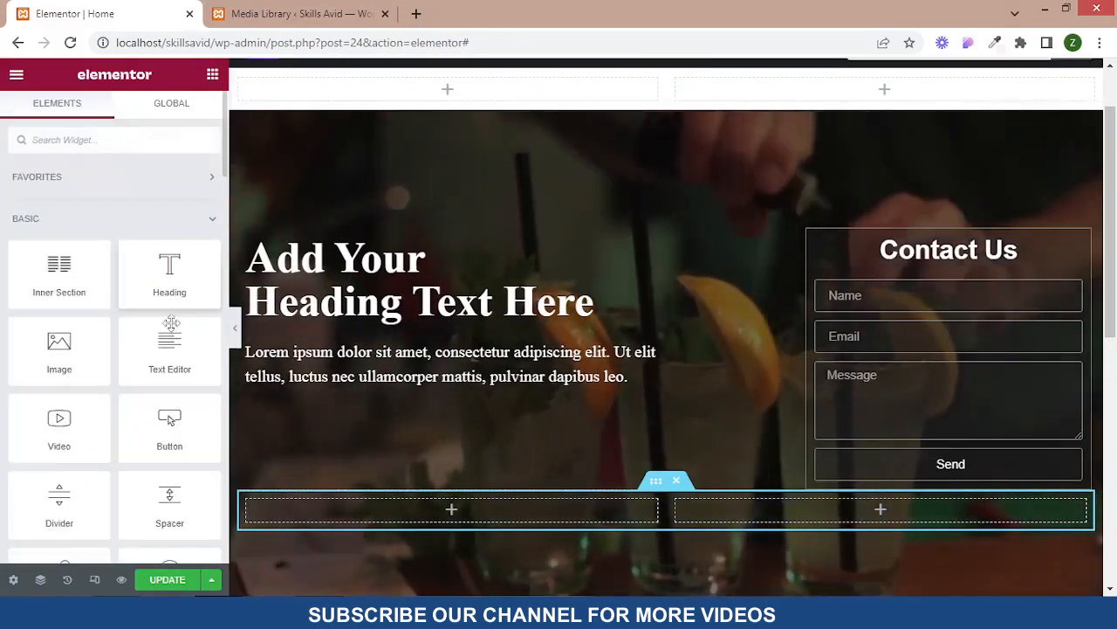
drag(170, 422, 459, 517)
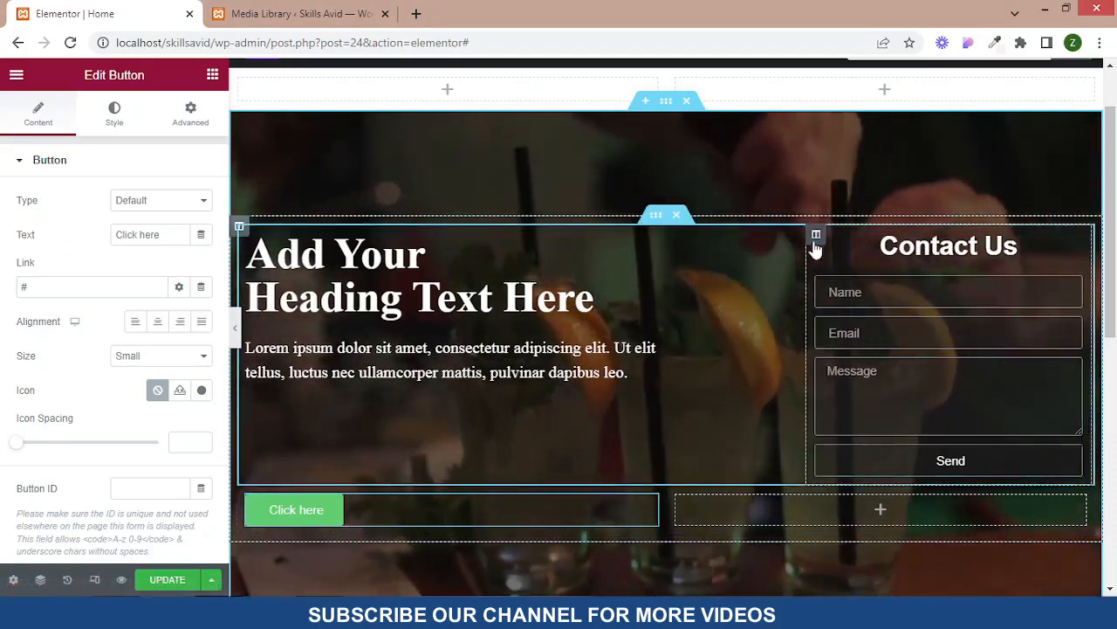
Copy the "Contact Us" column's background color #25252554 and apply it as the "Click here" button's background color
click(817, 238)
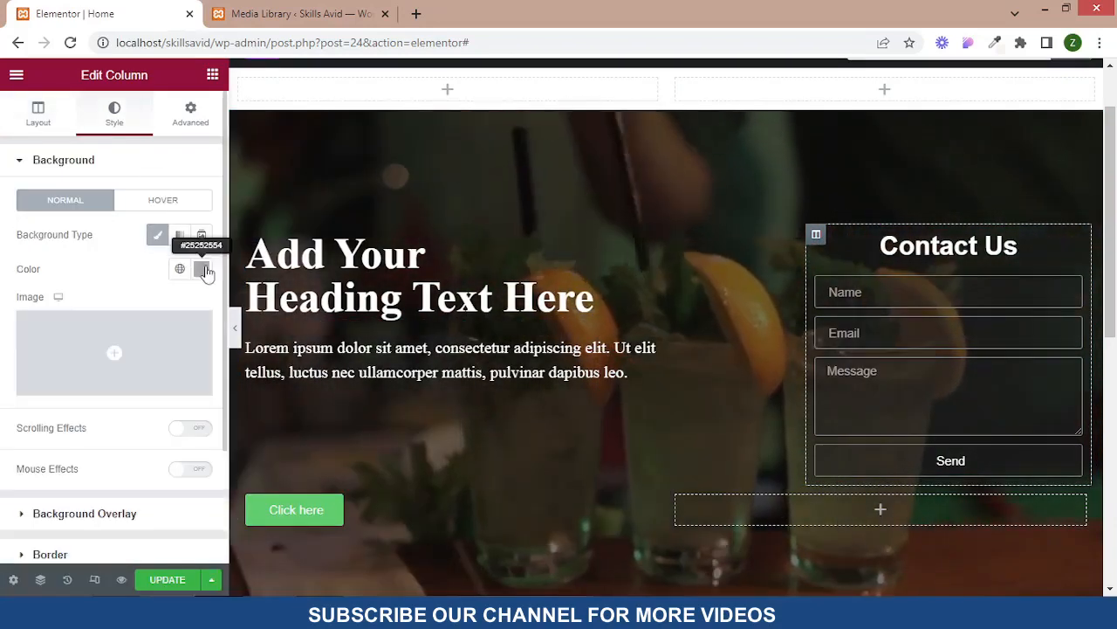
click(201, 270)
key(ctrl+c)
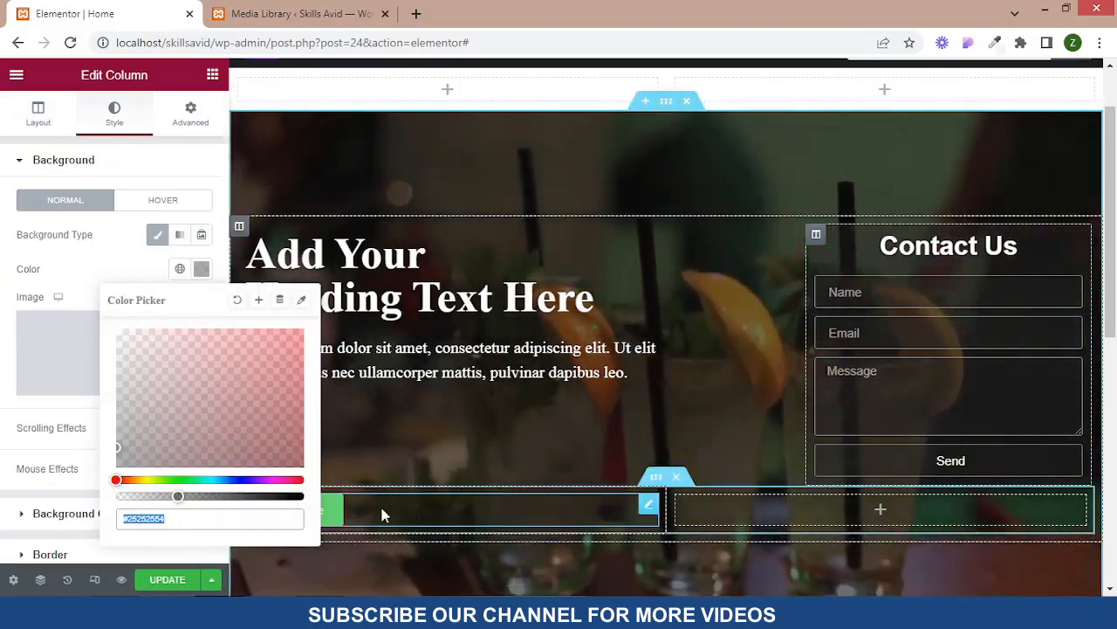
click(381, 515)
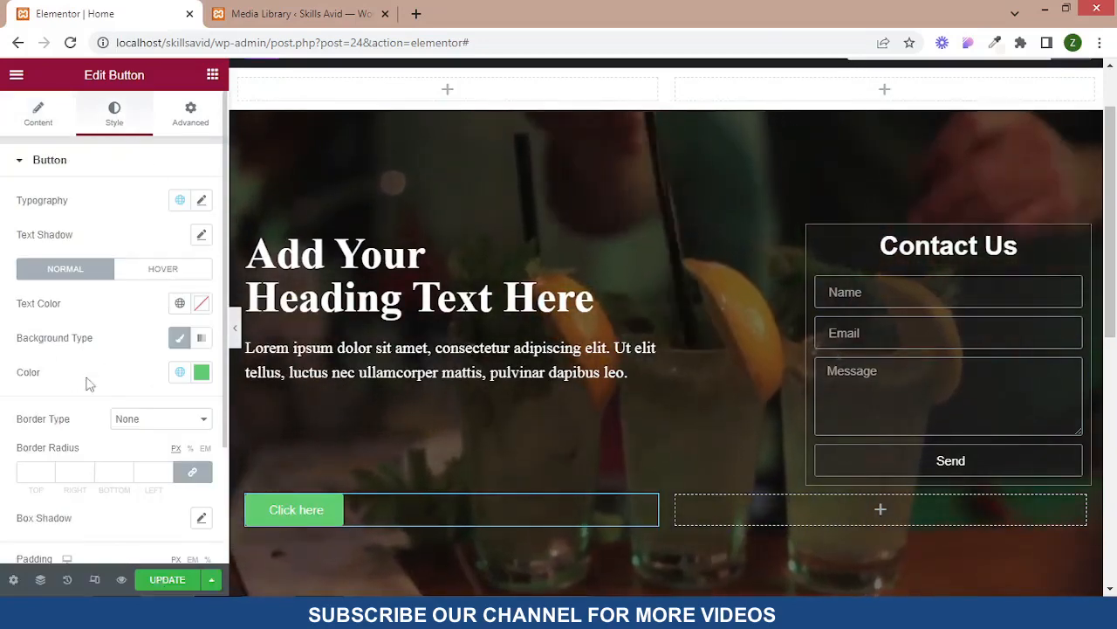
click(201, 373)
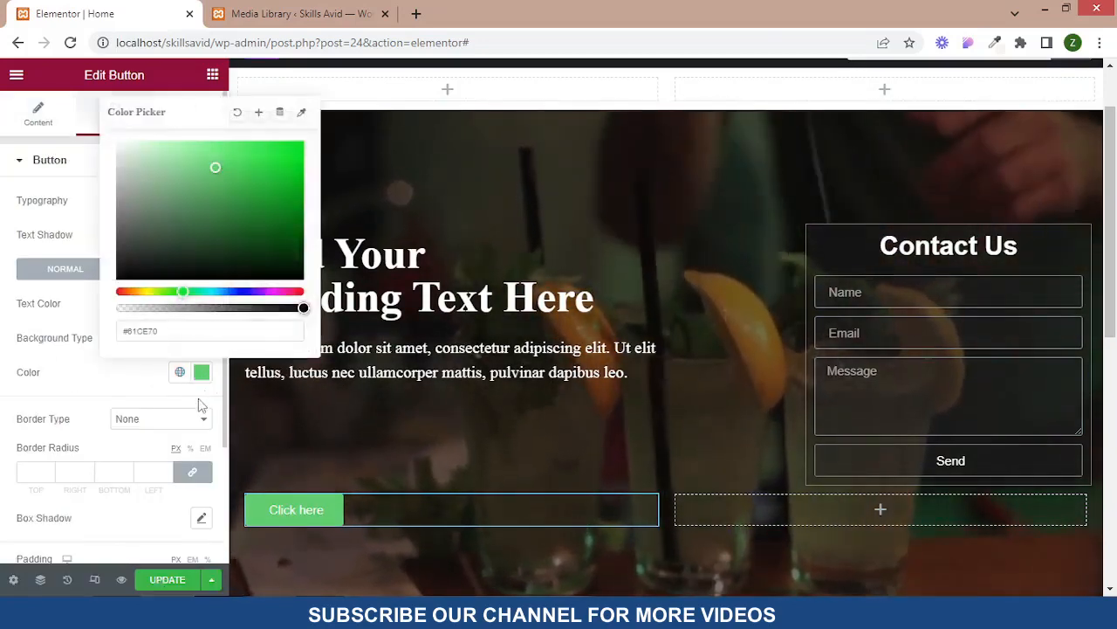
triple_click(192, 330)
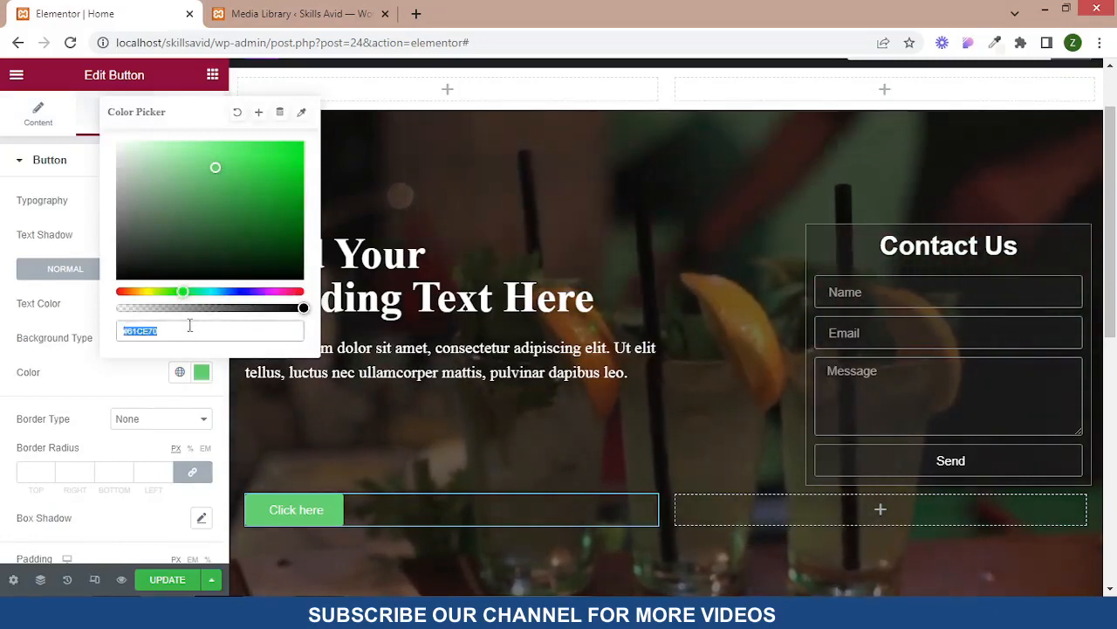
key(ctrl+v)
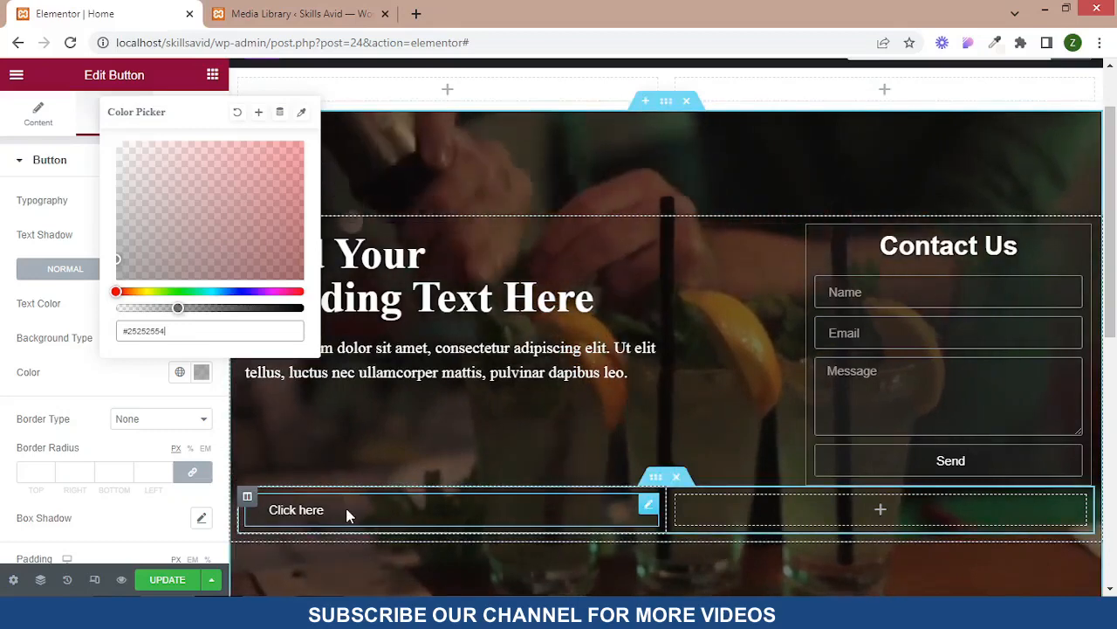
scroll(97, 446, down, 1)
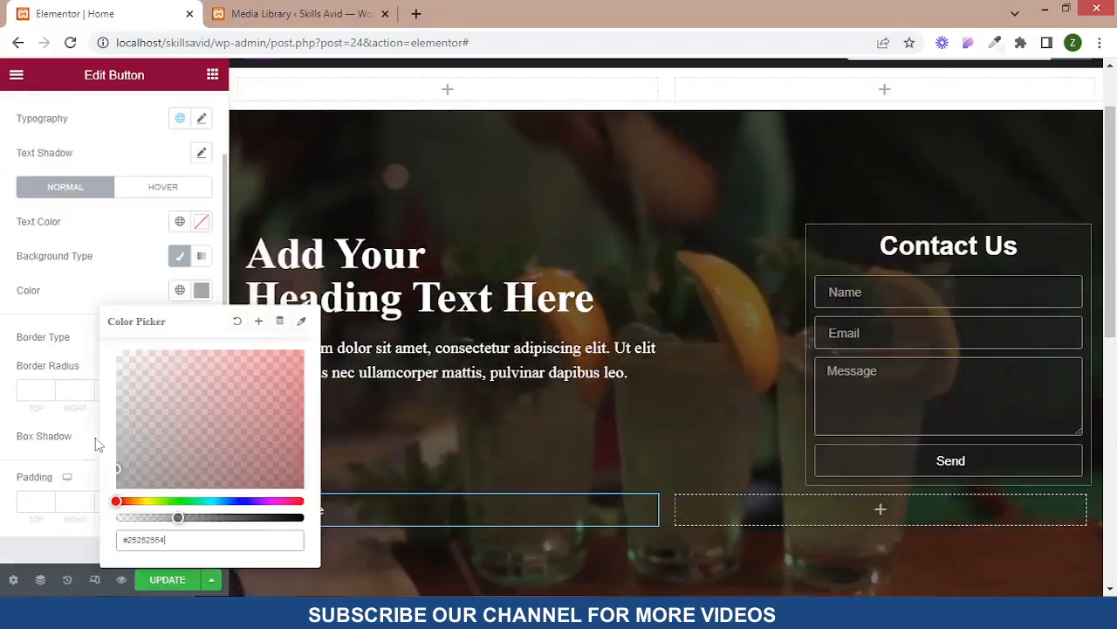
click(9, 323)
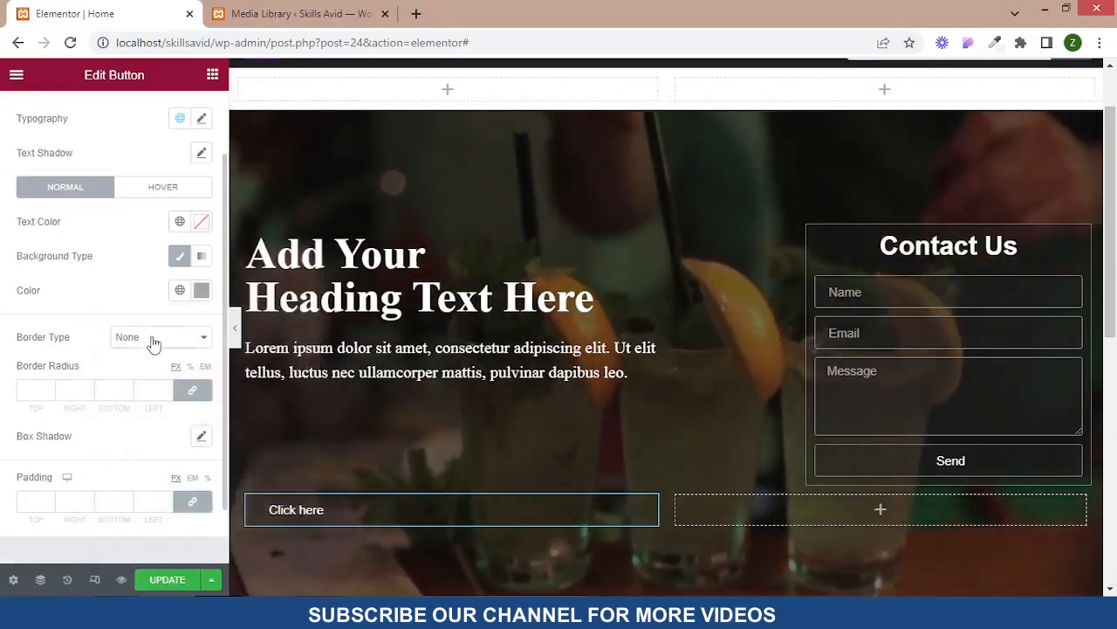
Give the "Click here" button a solid border of width 1 in the "Contact Us" column's border color, #807D7D
click(140, 367)
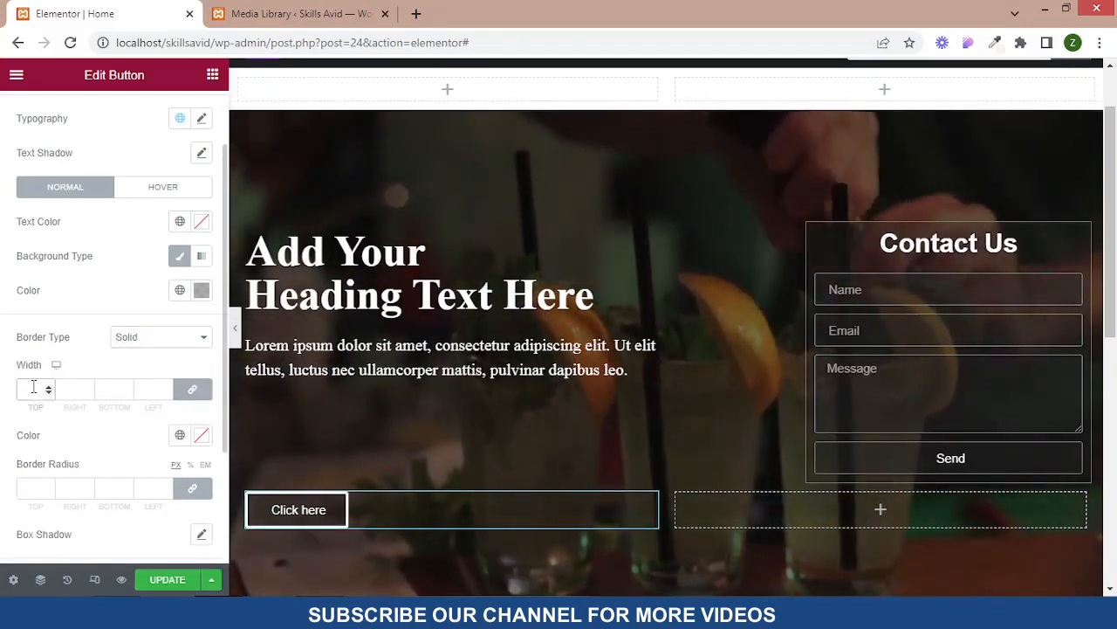
text(1)
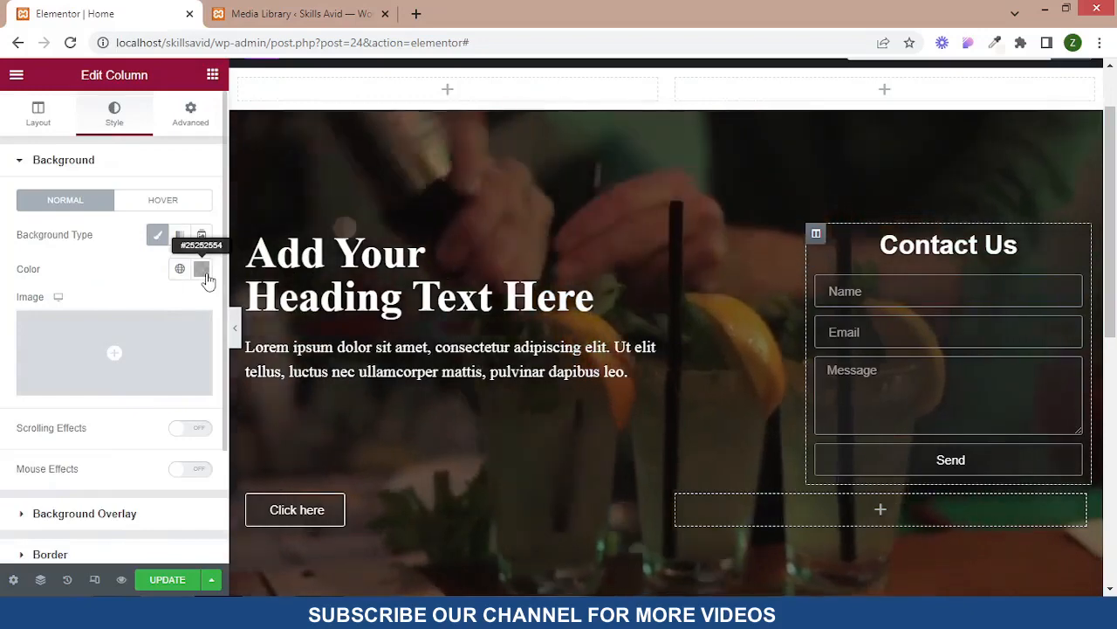
scroll(190, 330, down, 2)
click(50, 408)
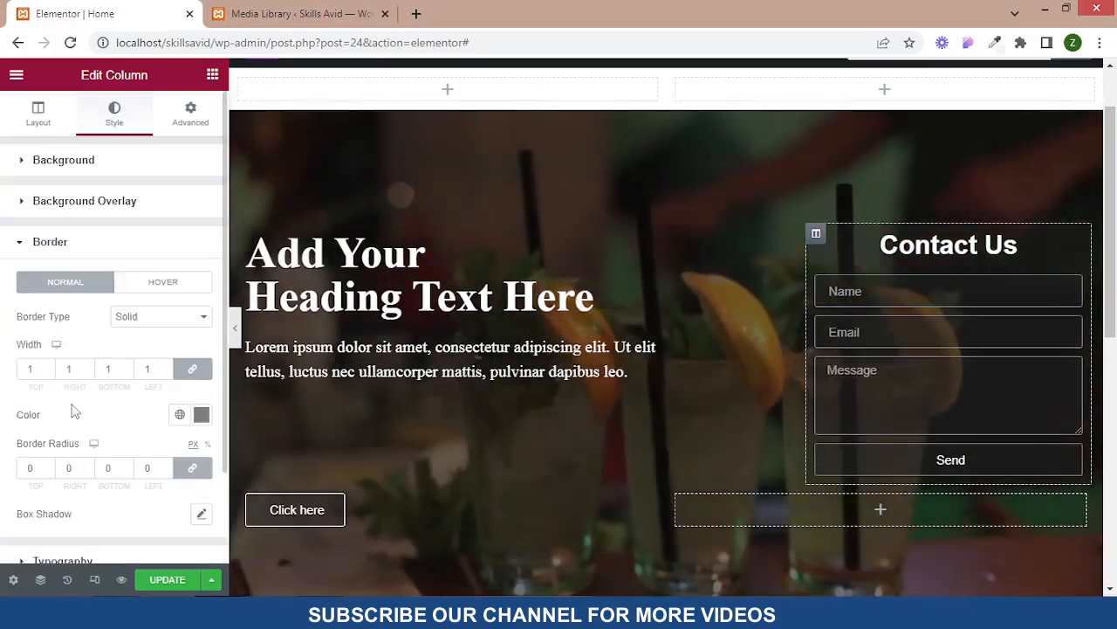
click(201, 415)
key(ctrl+c)
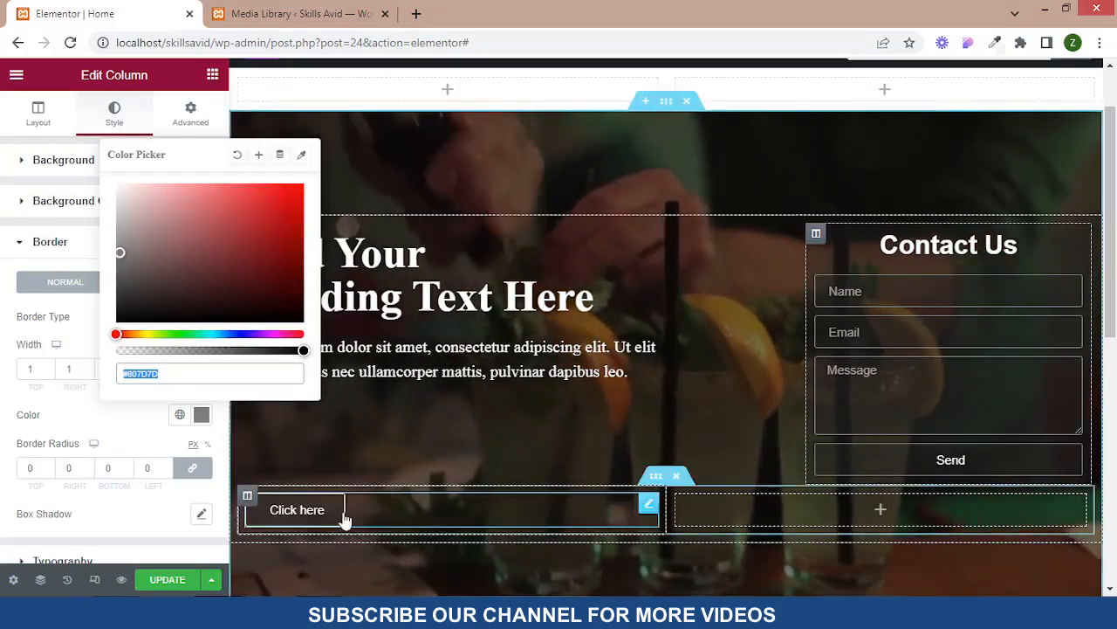
click(345, 517)
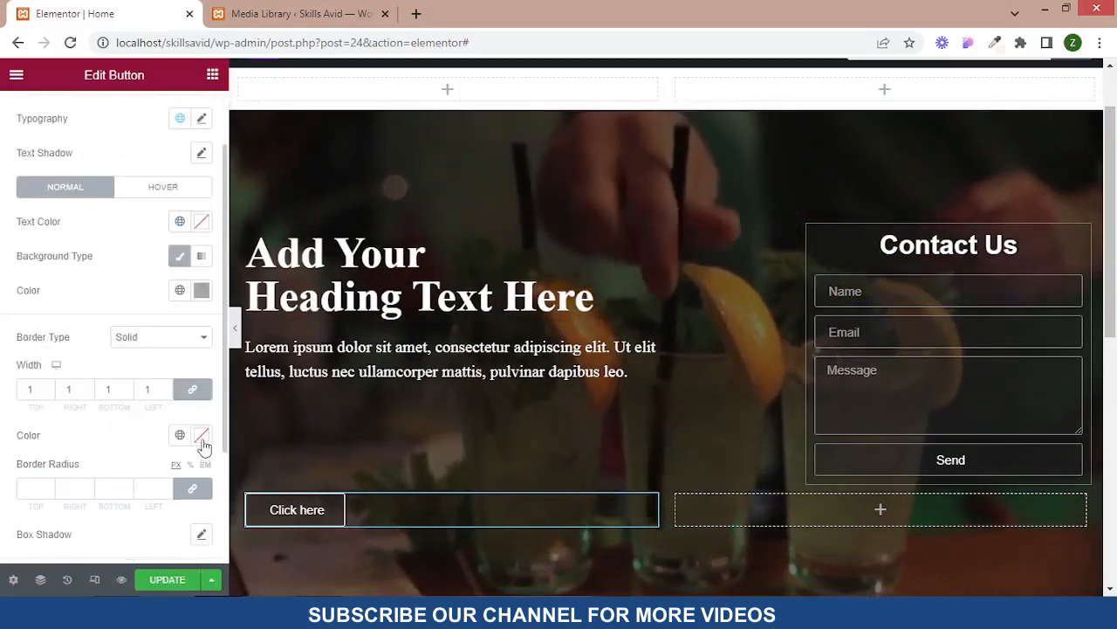
click(202, 436)
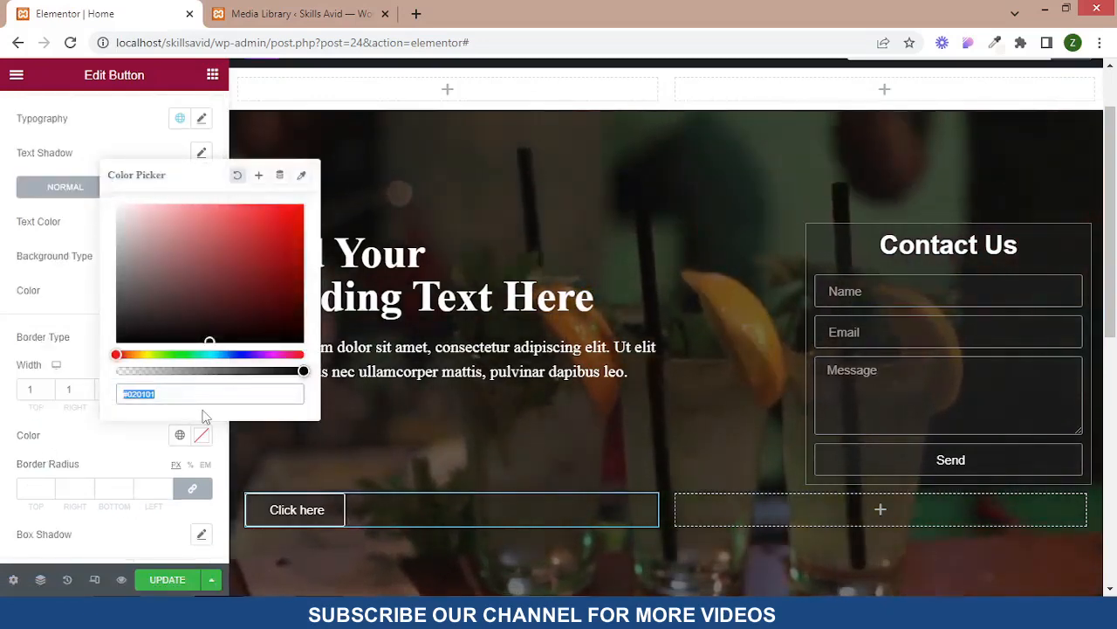
key(ctrl+v)
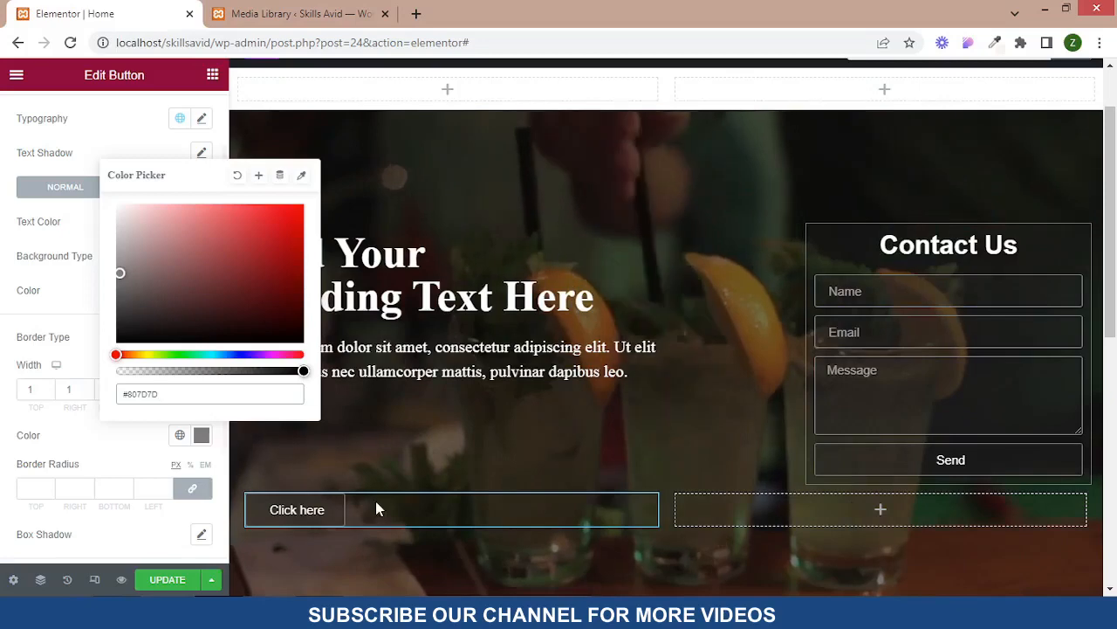
Align the "Click here" button to the right of its column
scroll(66, 160, up, 1)
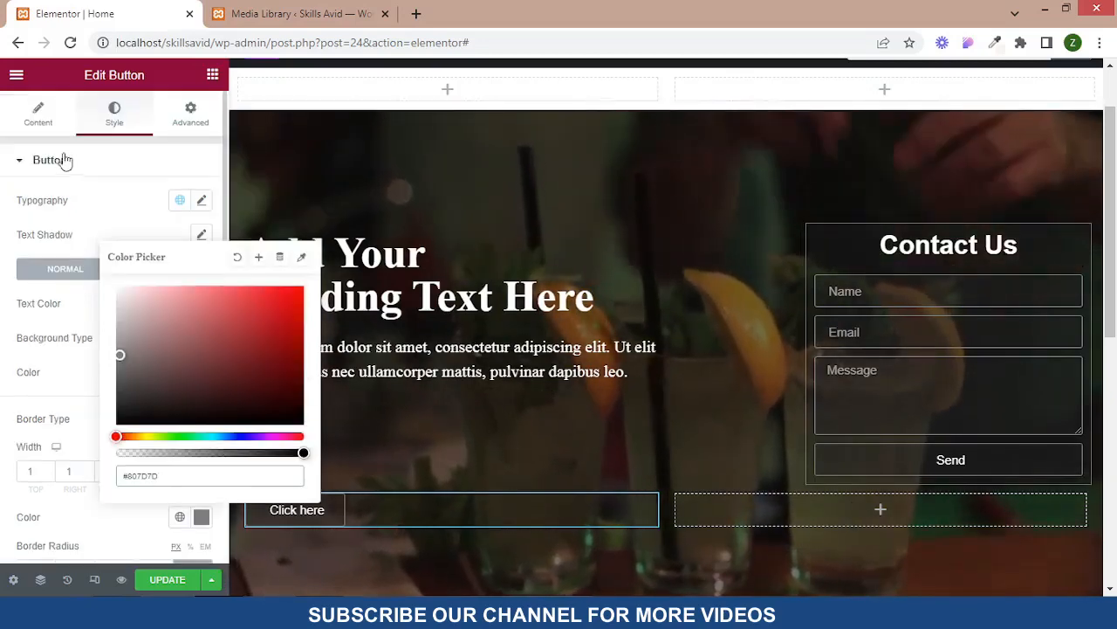
click(38, 123)
click(51, 130)
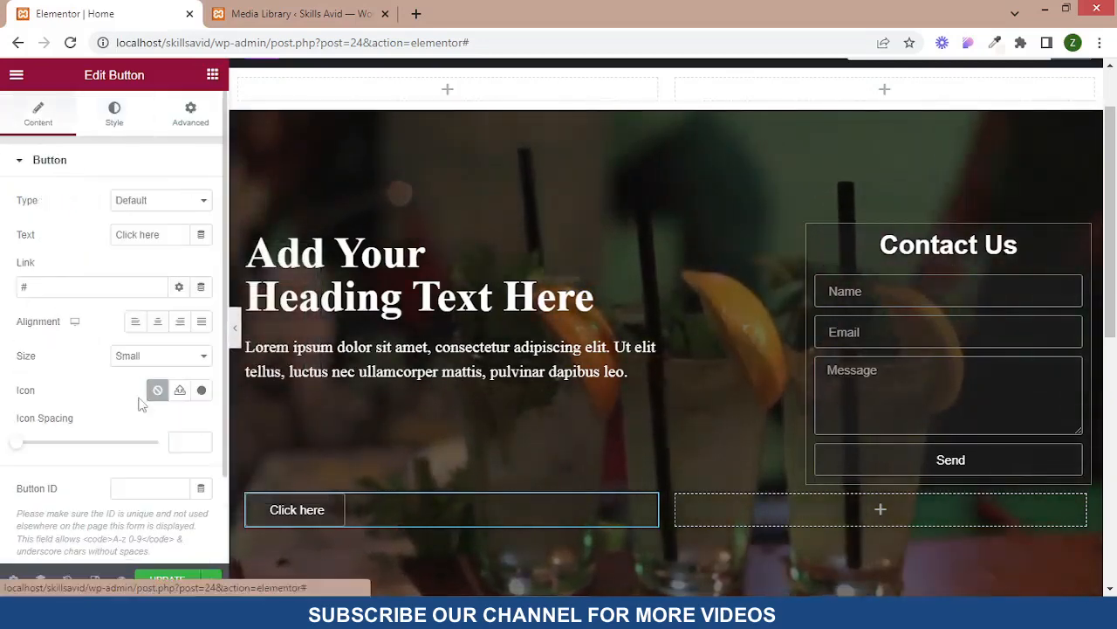
click(179, 323)
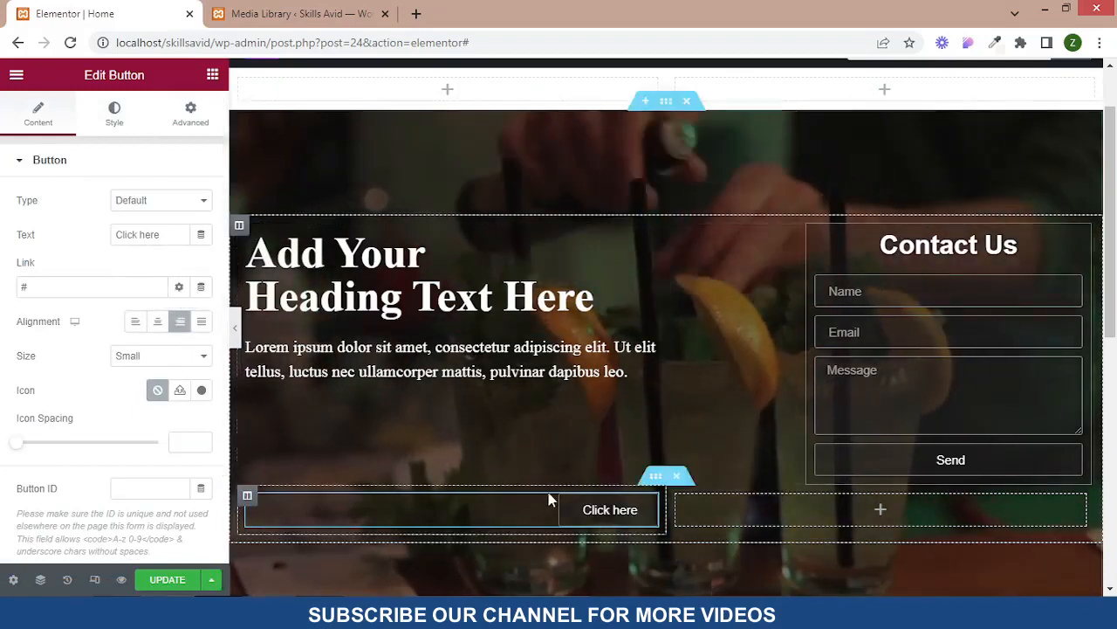
Copy the "Click here" button and paste it into the empty second column of the lower inner section
right_click(650, 510)
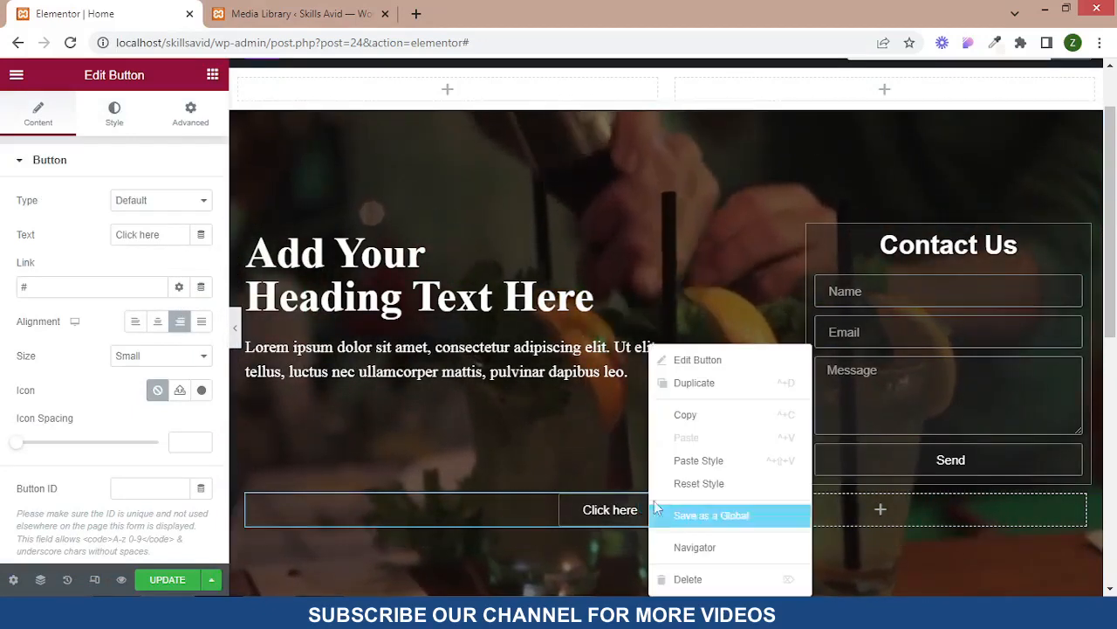
click(697, 412)
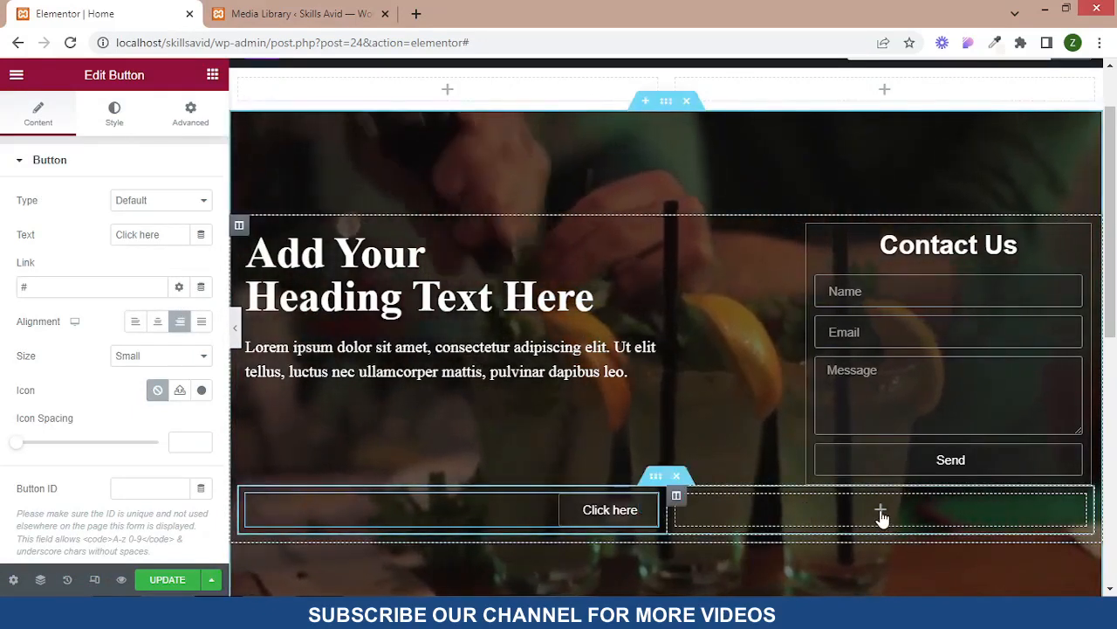
right_click(882, 518)
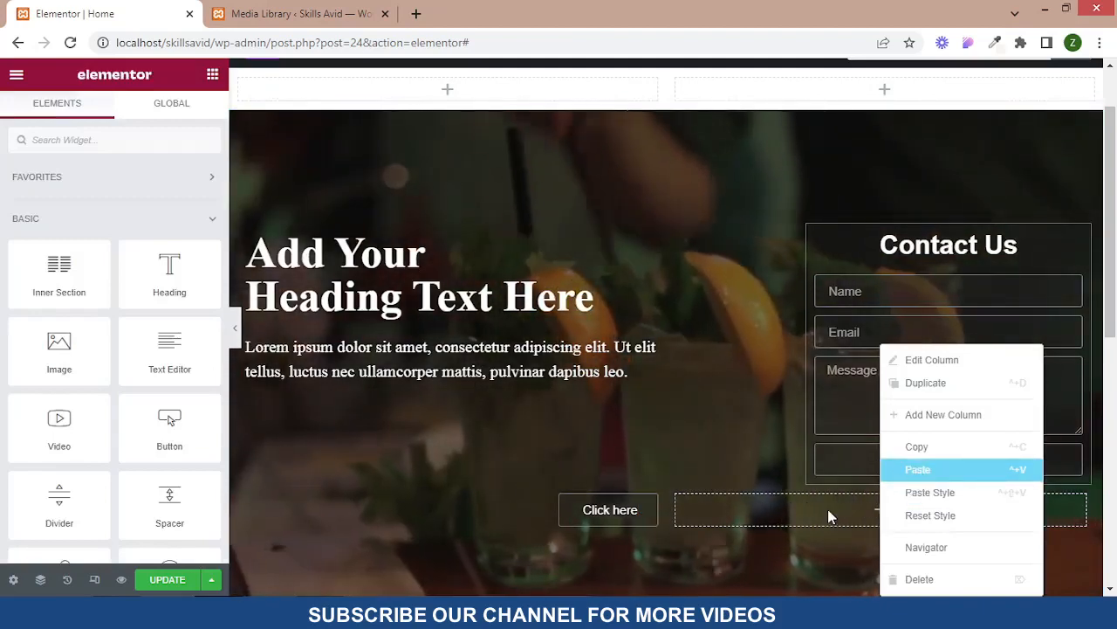
key(ctrl+v)
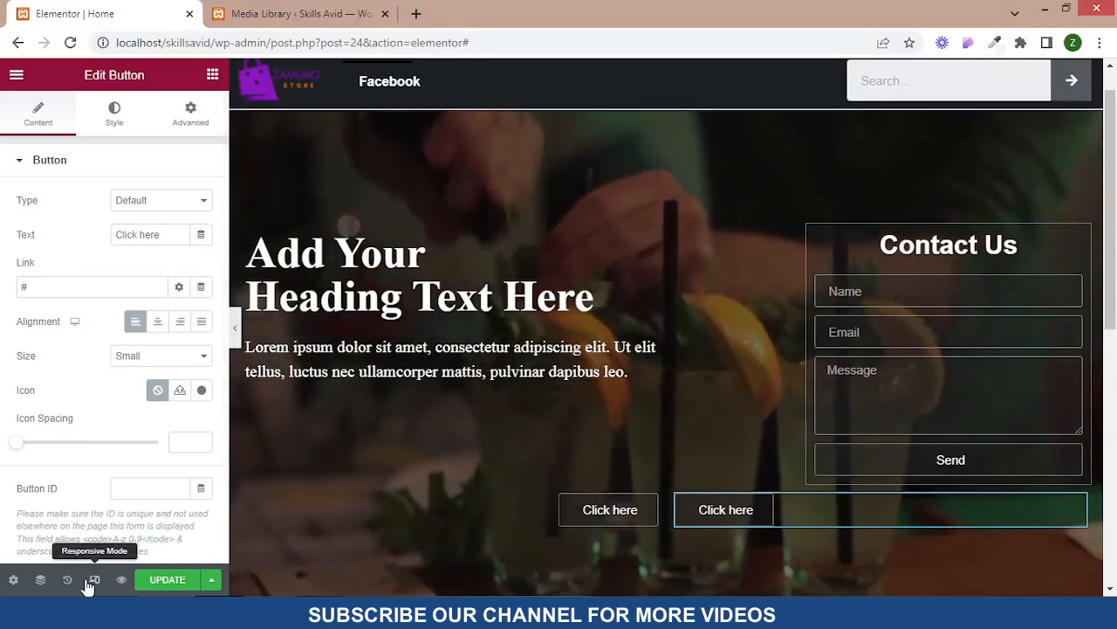
Turn on responsive mode to check the page layout on other device sizes
click(92, 582)
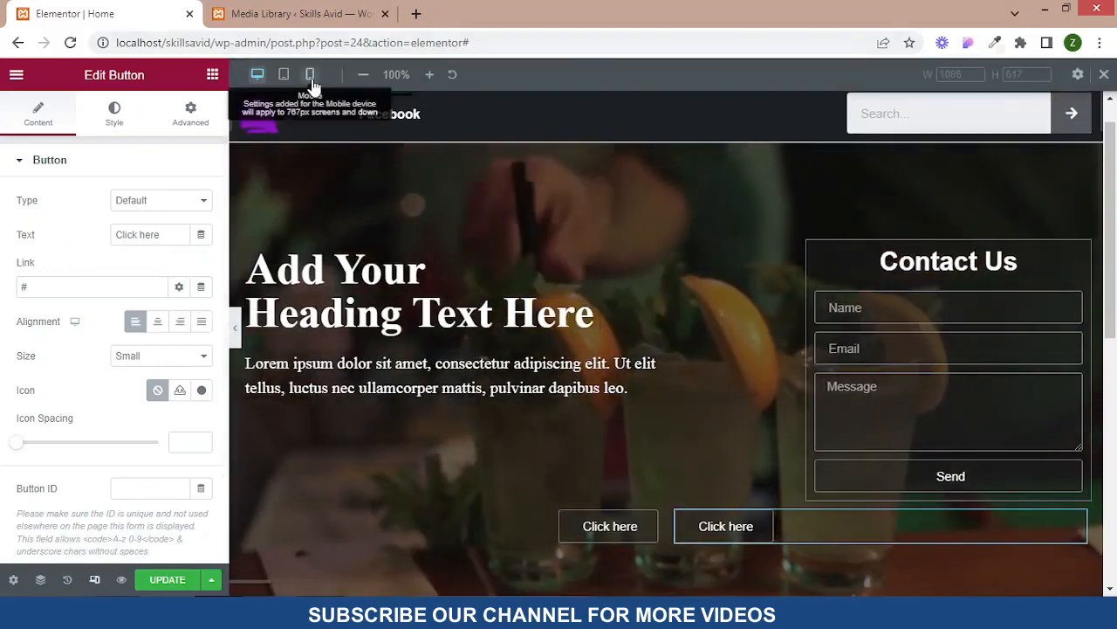